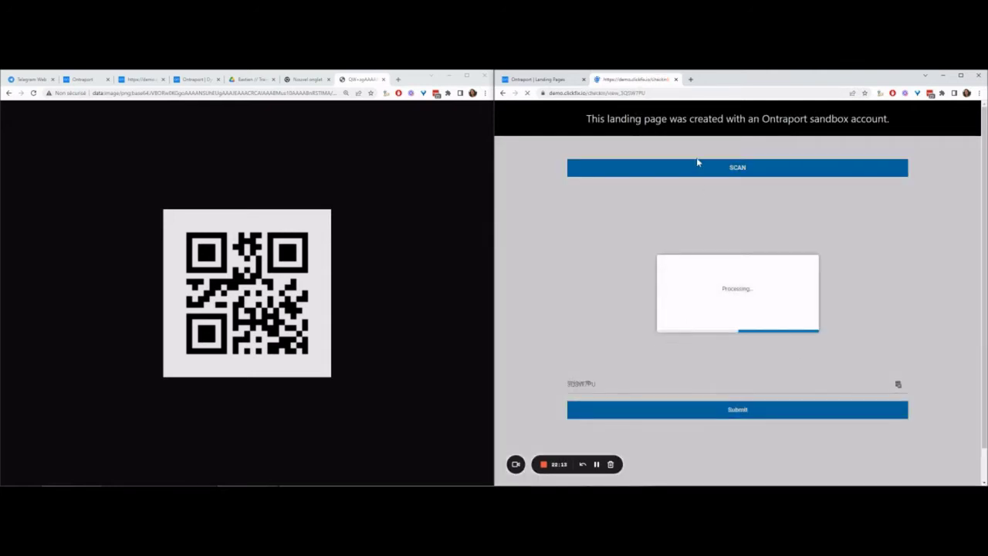
Step: Highlight the Checked In confirmation heading on the ticket check-in page
triple_click(807, 171)
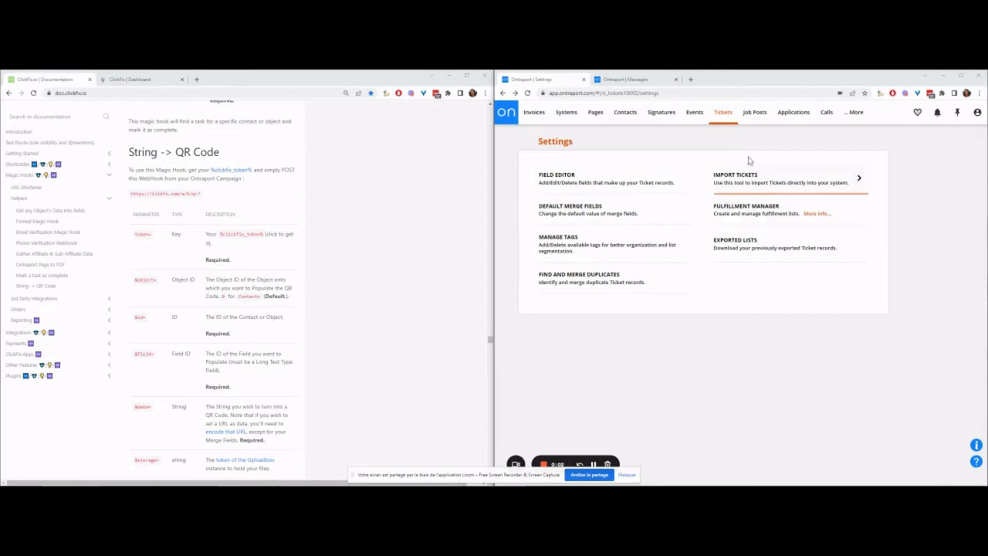
Step: In the ticket Field Editor's TEMPORARY tab, save the QR LONG and QR IMG fields
mouse_move(734, 123)
left_click(573, 169)
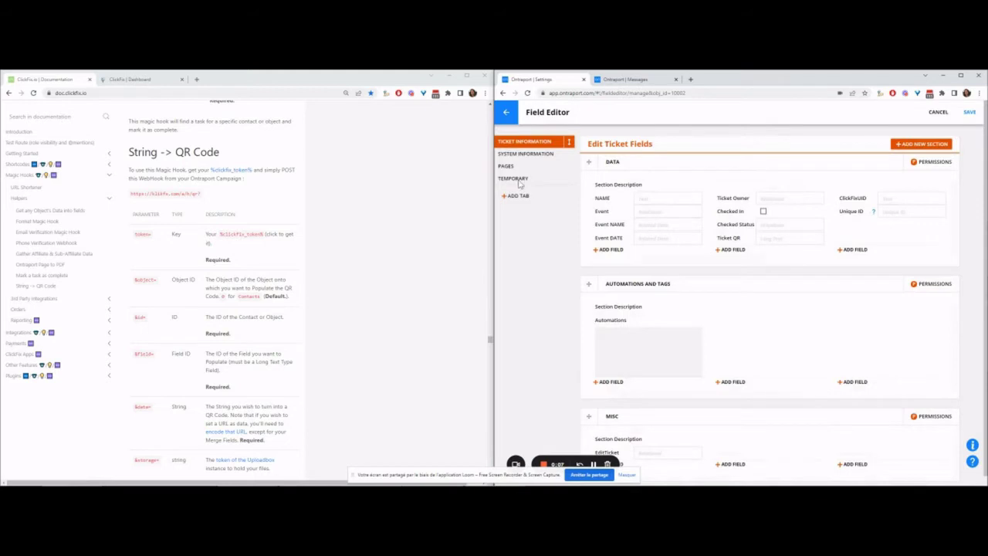
left_click(518, 181)
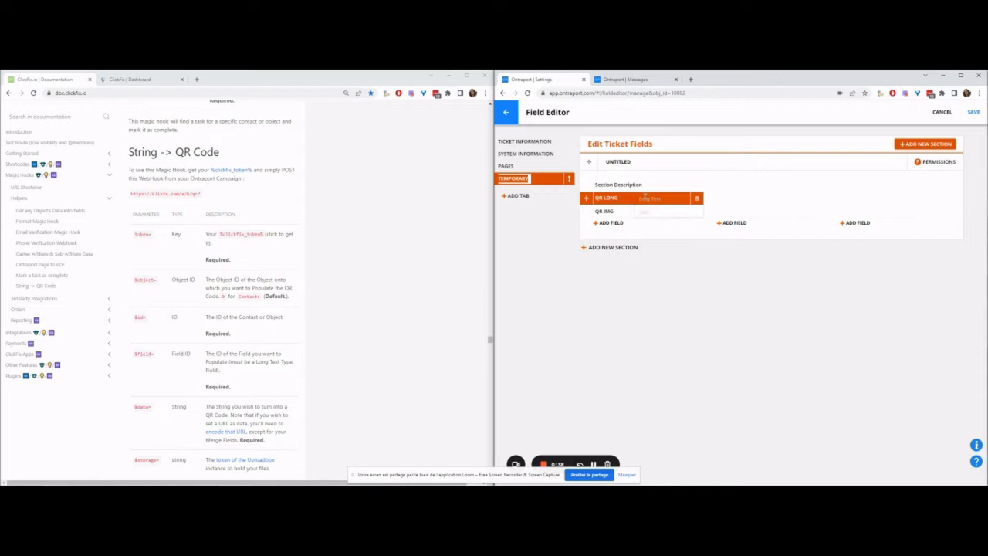
left_click(974, 112)
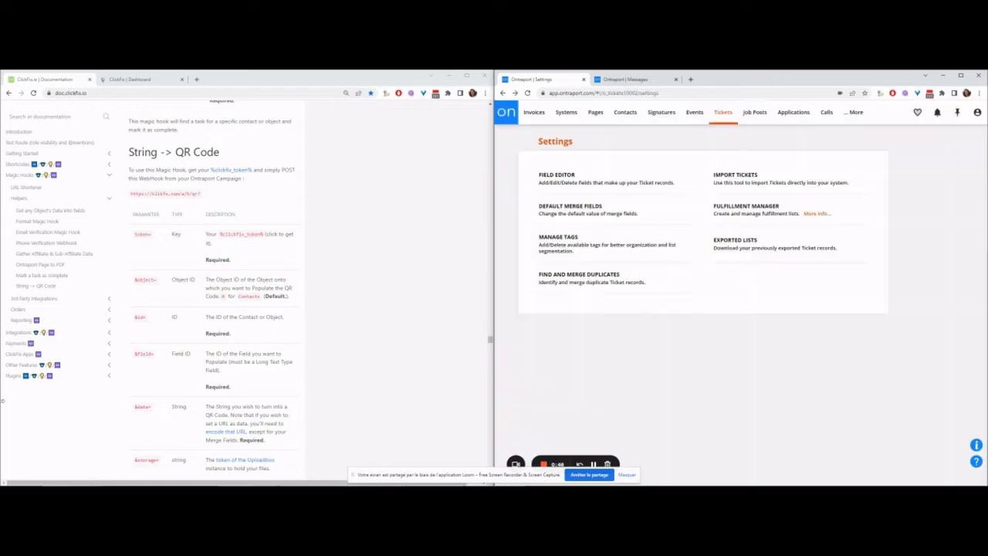
left_click(595, 464)
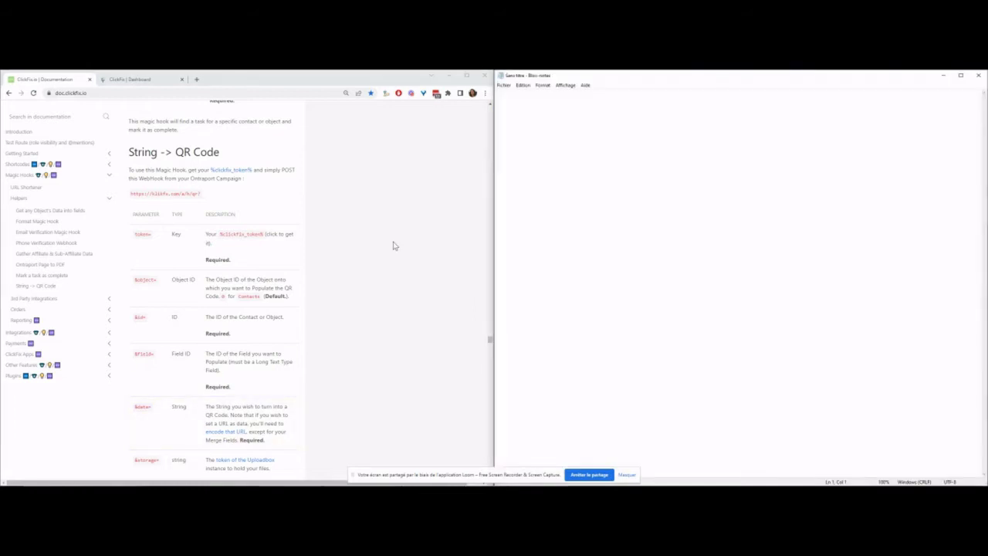
Step: Copy &storage= from the ClickFix docs into Notepad below the QR URL
scroll(395, 241, "down", 1)
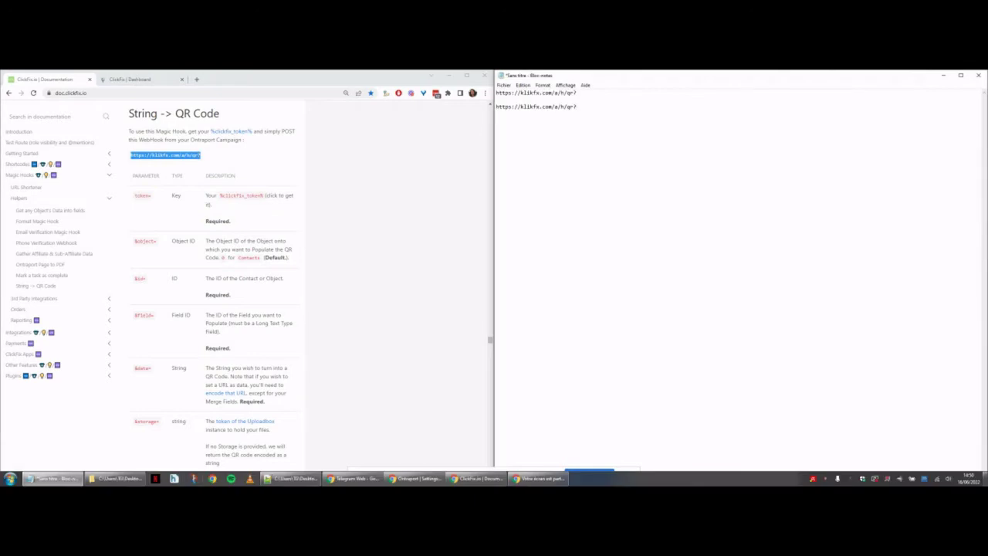
scroll(165, 420, "down", 1)
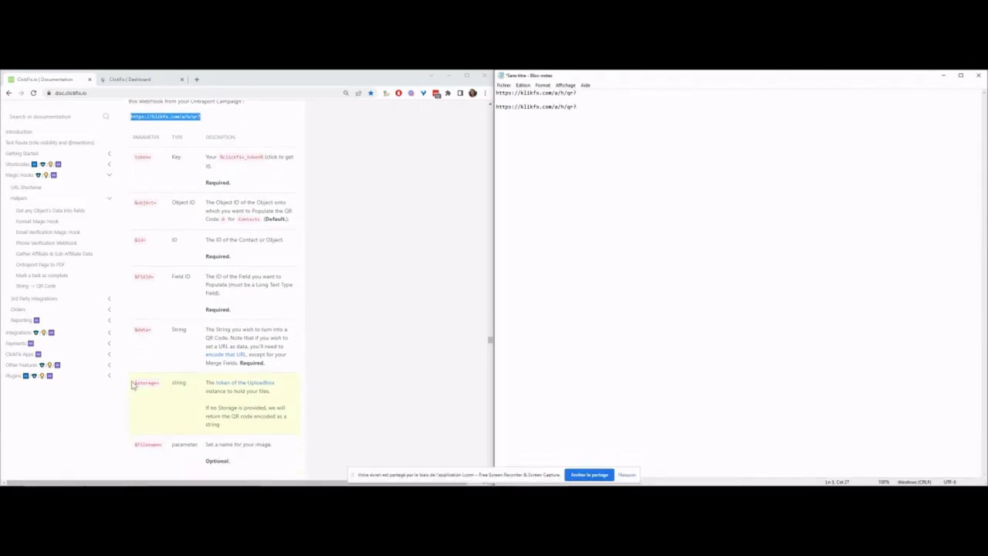
left_click(136, 381)
left_click_drag(136, 381, 159, 379)
key("ctrl+c")
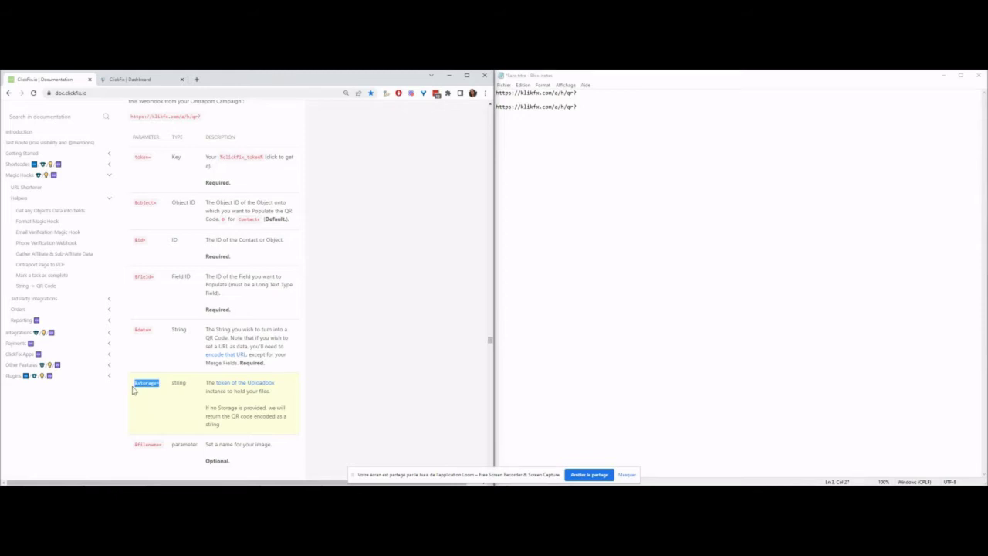
left_click(560, 143)
key("Home")
key("ctrl+v")
key("Return")
key("Return")
key("Return")
key("Return")
key("Up")
key("Up")
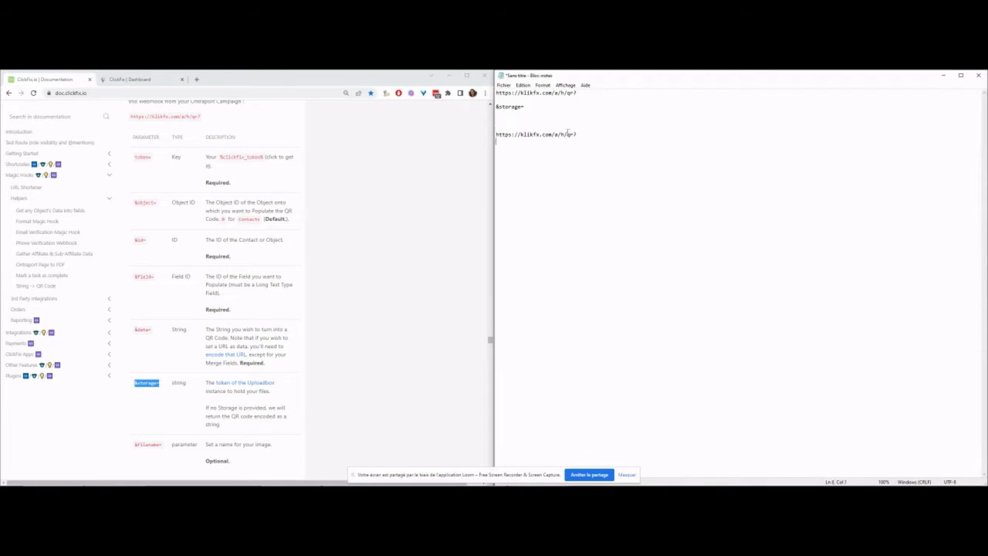
Step: Add the &filename= parameter on the line under &storage=
scroll(193, 370, "down", 1)
left_click_drag(134, 405, 161, 405)
key("ctrl+c")
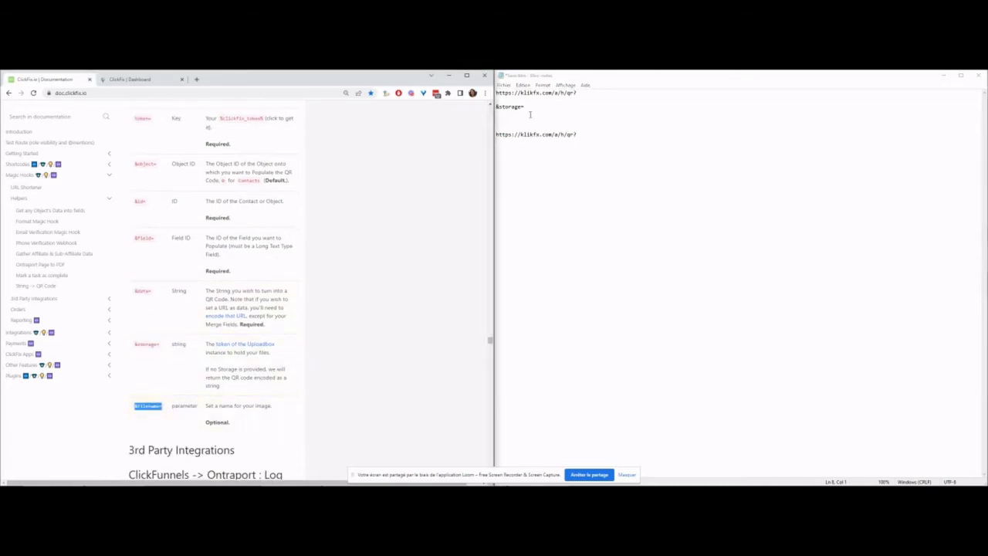
left_click(530, 114)
key("ctrl+v")
Step: Insert the token= parameter on a new line directly under the URL
scroll(117, 247, "up", 1)
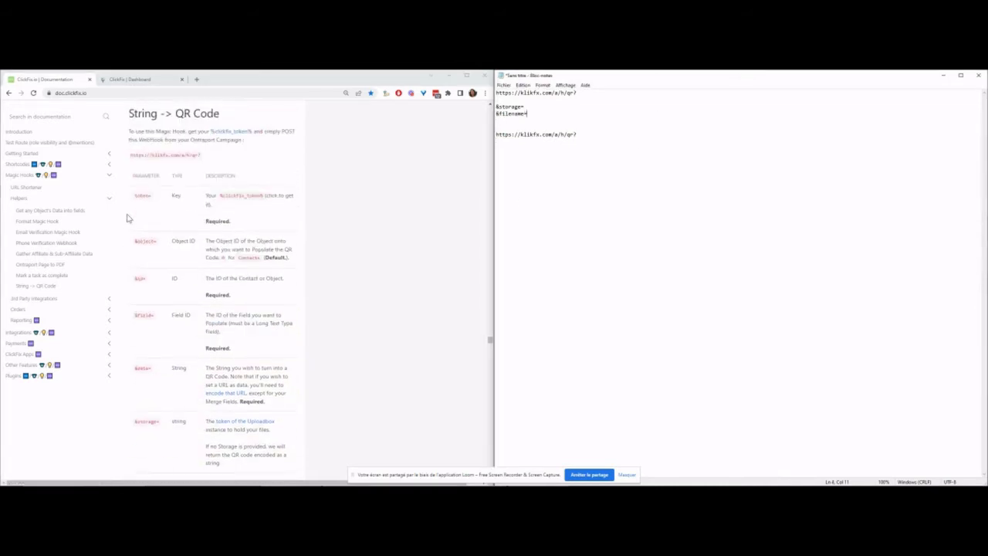
left_click_drag(134, 196, 151, 196)
key("ctrl+c")
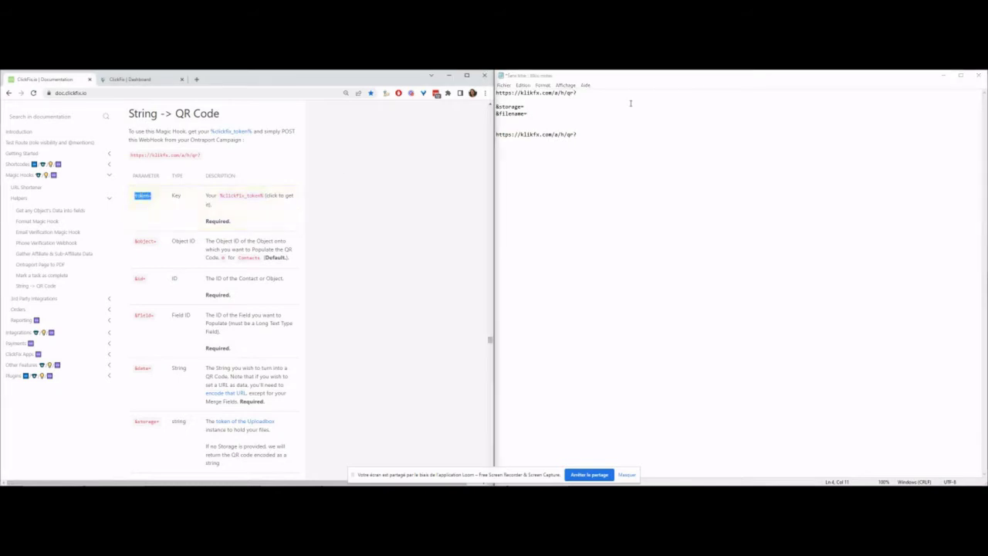
left_click(545, 99)
key("Return")
left_click(549, 98)
key("ctrl+v")
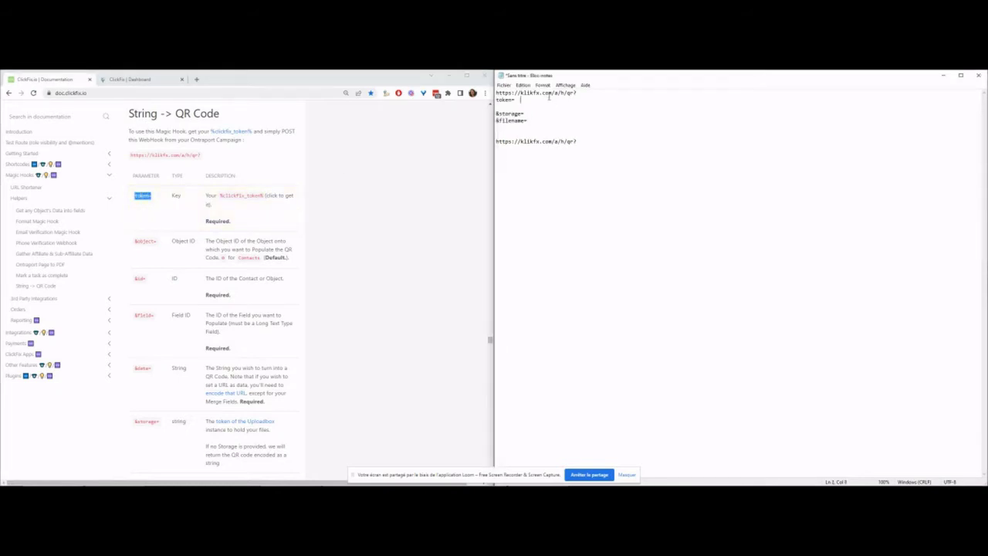
left_click(248, 195)
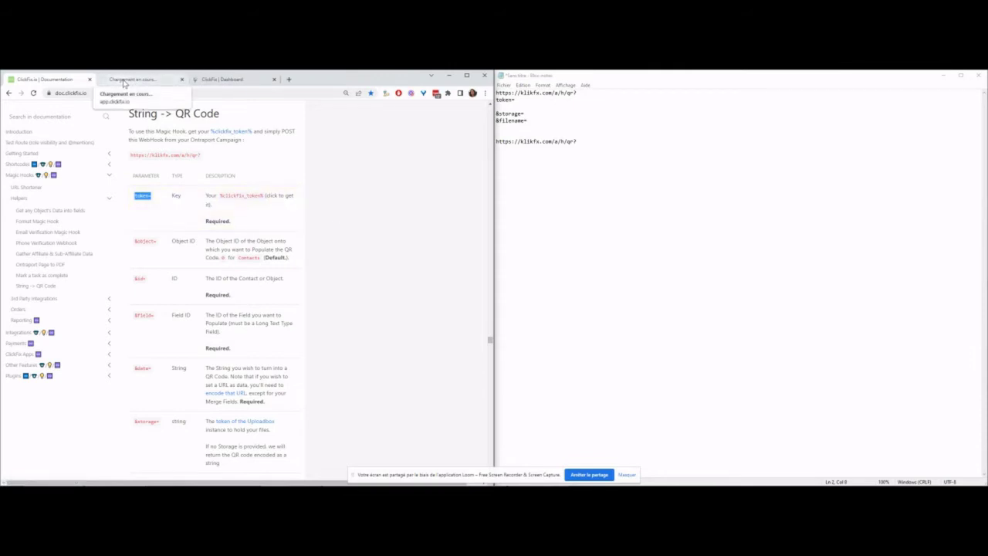
Step: Create a ClickFix token limited to String To QR code conversion, with Chrome, WordPress and verification plugins off
left_click(124, 80)
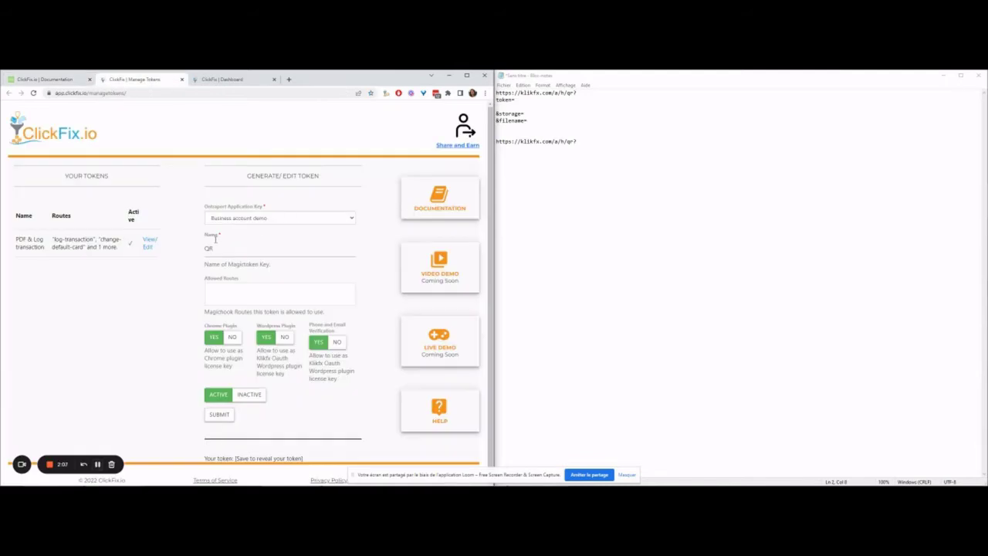
left_click(232, 298)
type("qr")
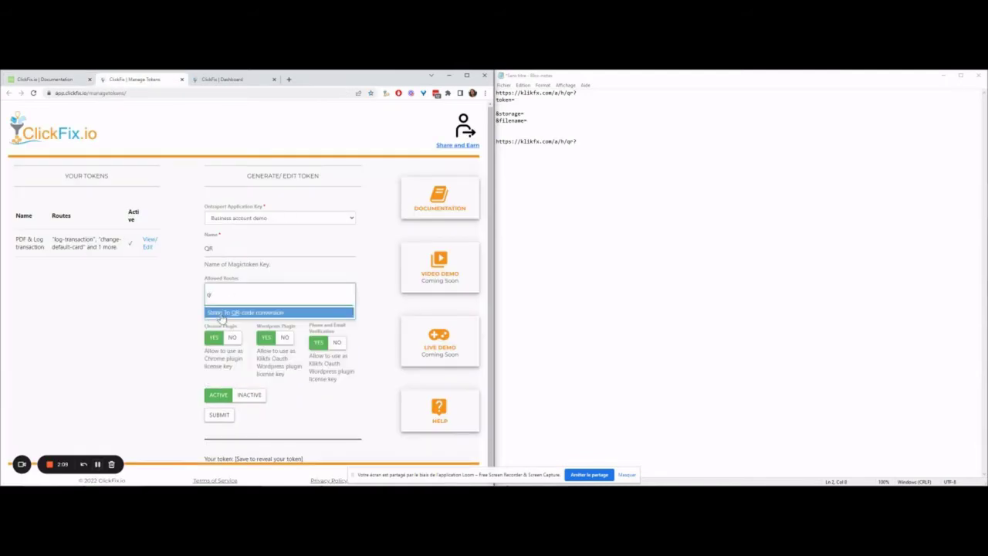
left_click(243, 315)
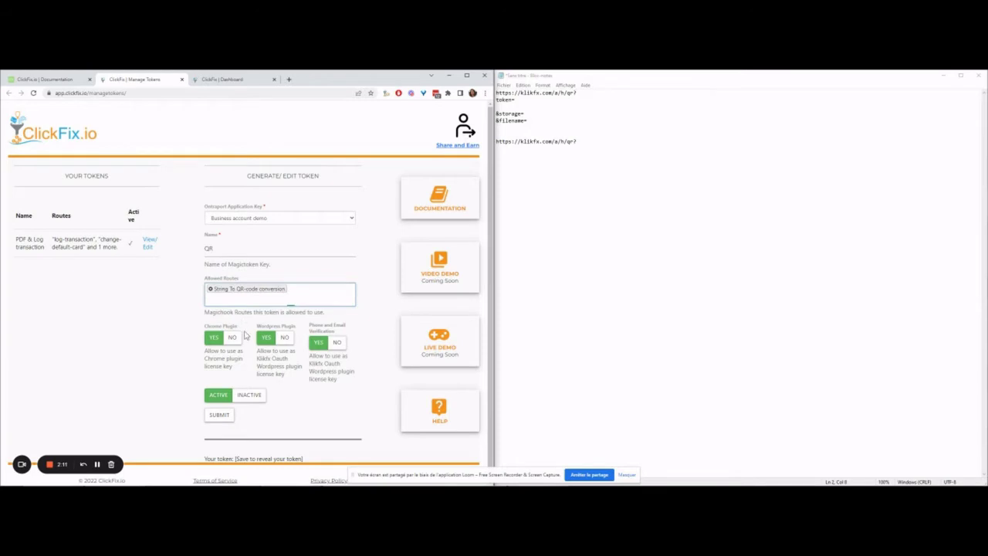
left_click(232, 337)
left_click(286, 340)
left_click(336, 342)
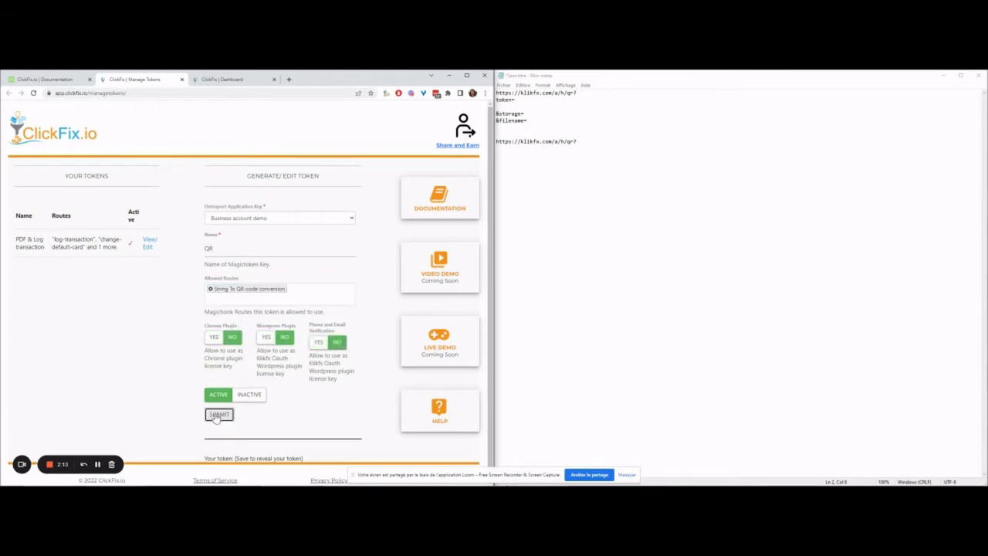
left_click(219, 414)
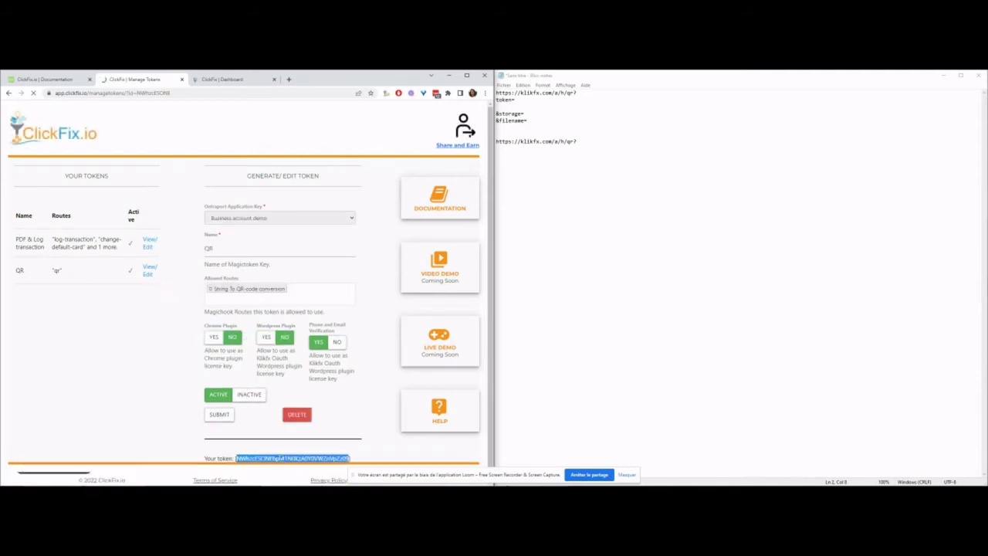
Step: Paste the generated token value after token= in Notepad
left_click(579, 114)
left_click(517, 100)
key("ctrl+v")
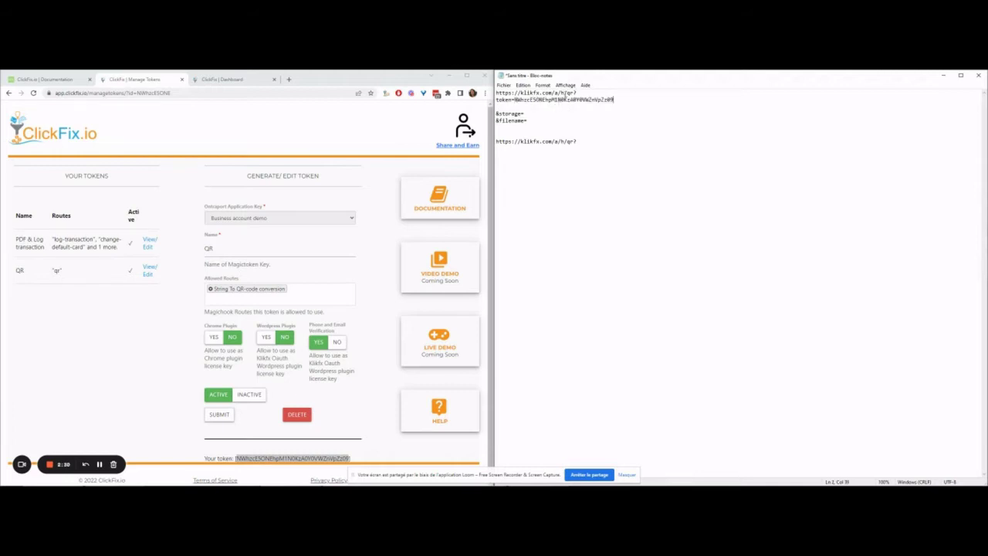
Step: Add &object=10002 under the token line, using the ticket object ID from Ontraport's address
left_click(40, 79)
left_click_drag(134, 241, 156, 242)
key("ctrl+c")
left_click(518, 106)
key("ctrl+v")
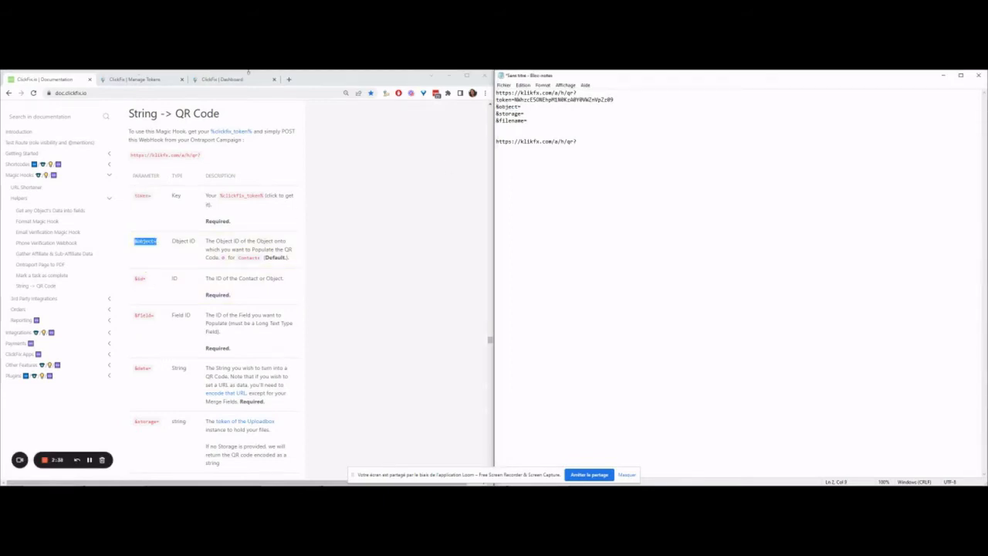
left_click_drag(720, 73, 721, 281)
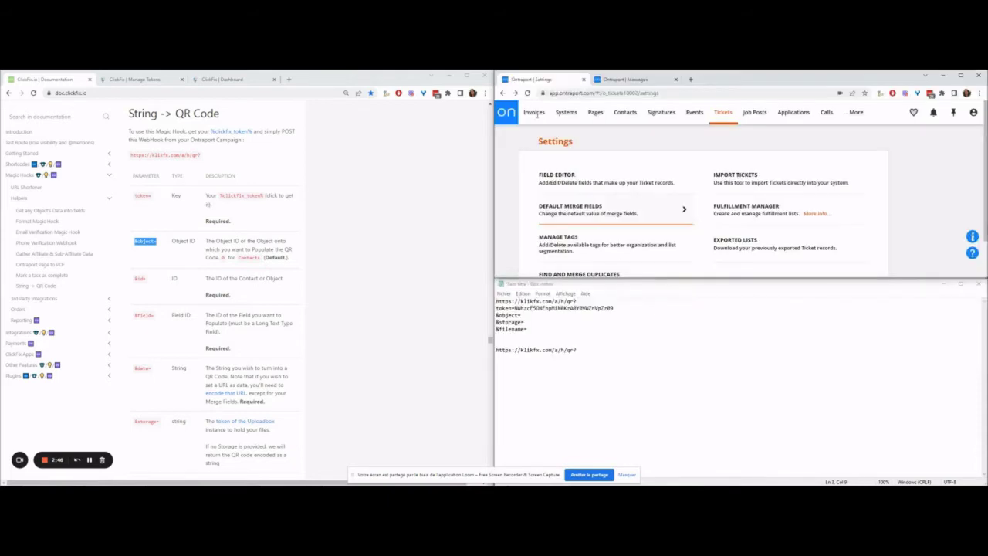
double_click(629, 92)
left_click_drag(634, 93, 641, 93)
key("ctrl+c")
left_click(547, 315)
key("ctrl+v")
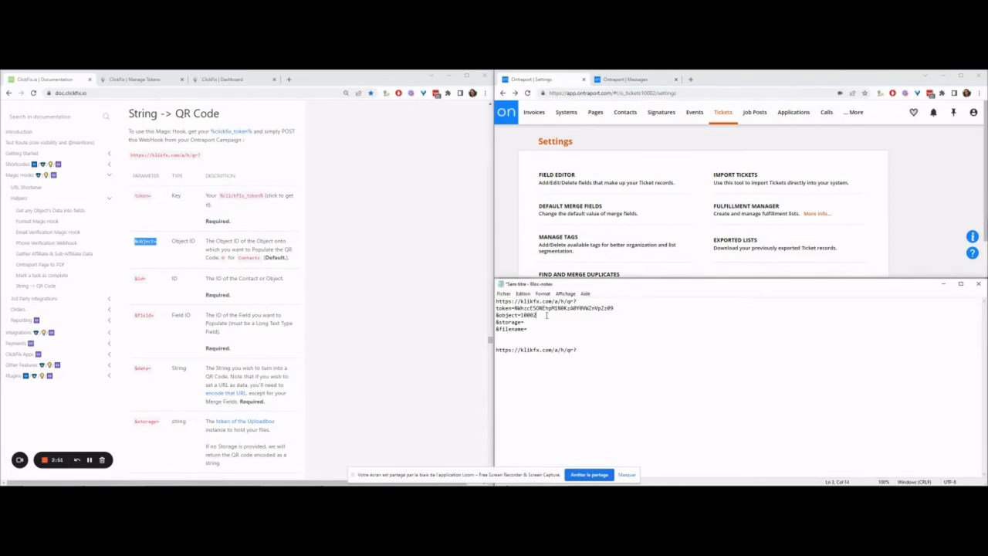
Step: Add an &id=[ID] line below &object=10002
key("Return")
key("Return")
key("Return")
key("Return")
double_click(139, 277)
key("ctrl+c")
left_click(519, 322)
key("ctrl+v")
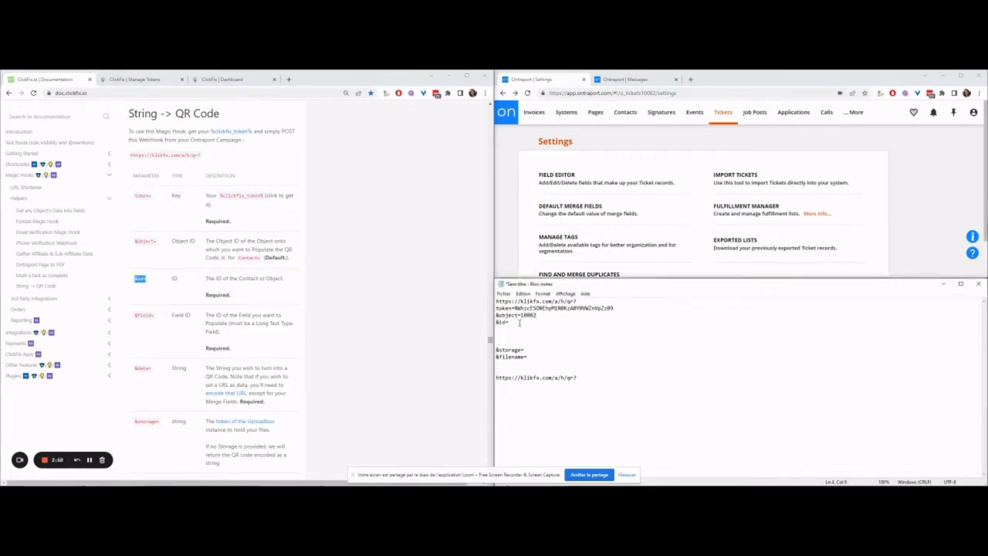
type("[ID]")
key("Return")
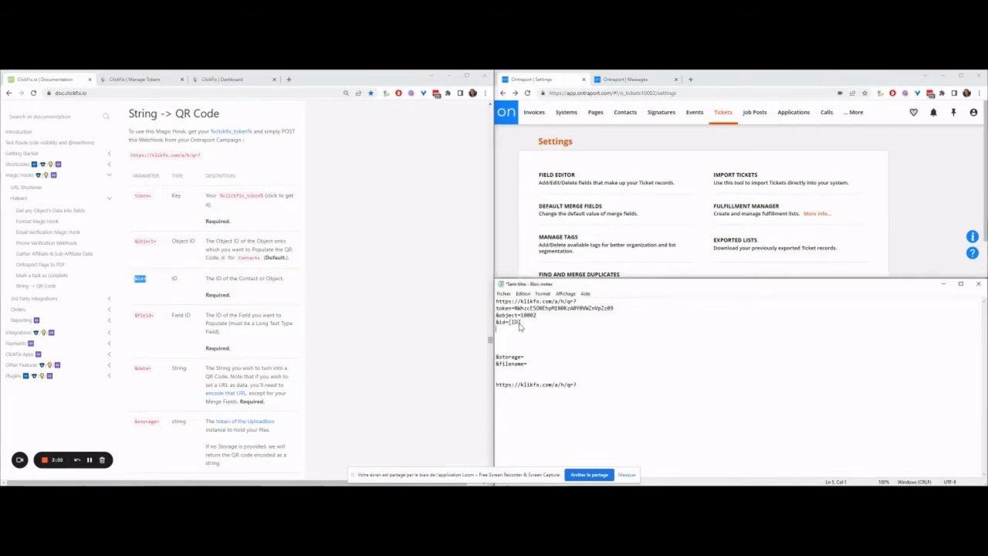
Step: Add an empty &field= line below &id=[ID]
double_click(143, 315)
key("ctrl+c")
left_click(539, 337)
key("ctrl+v")
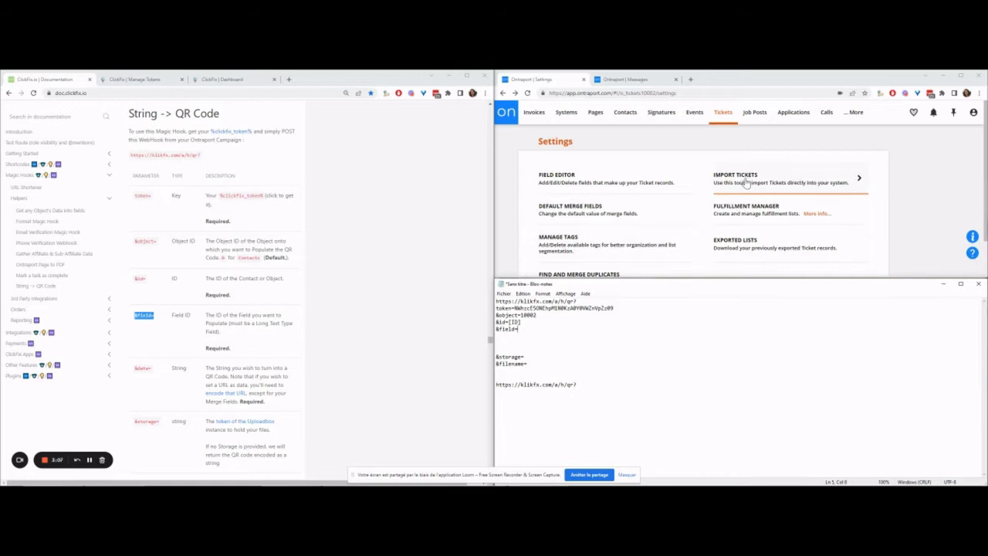
left_click(735, 114)
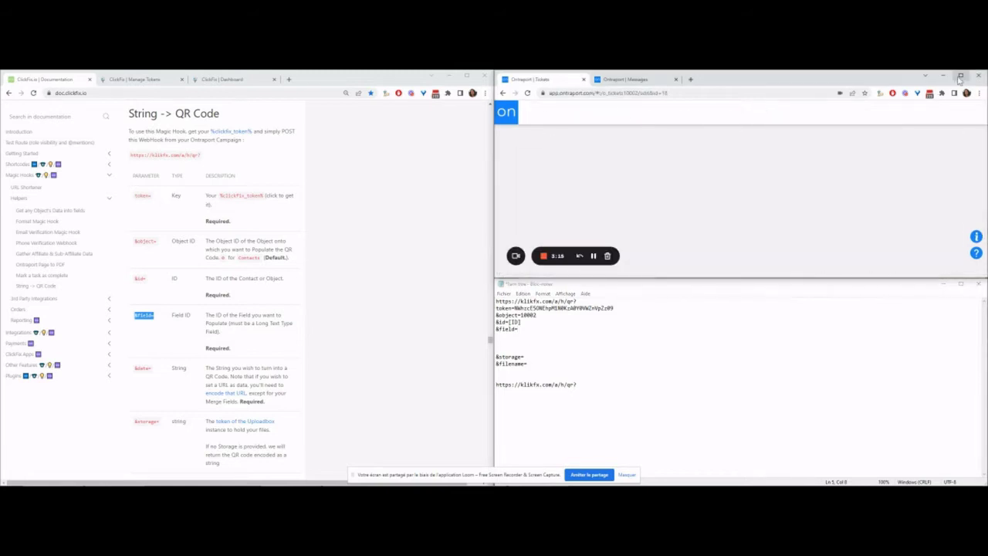
Step: Inspect the New Year ticket's QR IMG field and put its id f2325 after &field=
left_click(960, 75)
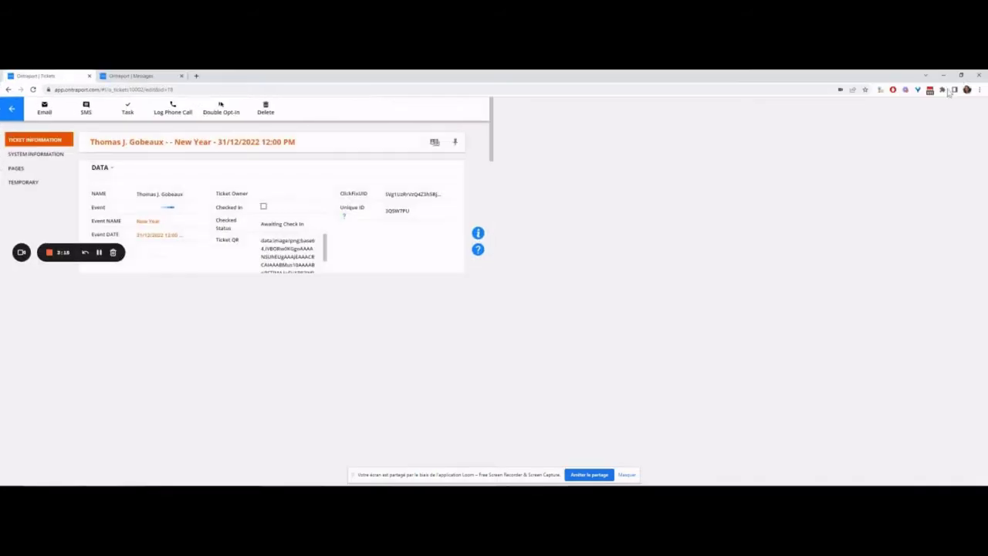
left_click(73, 191)
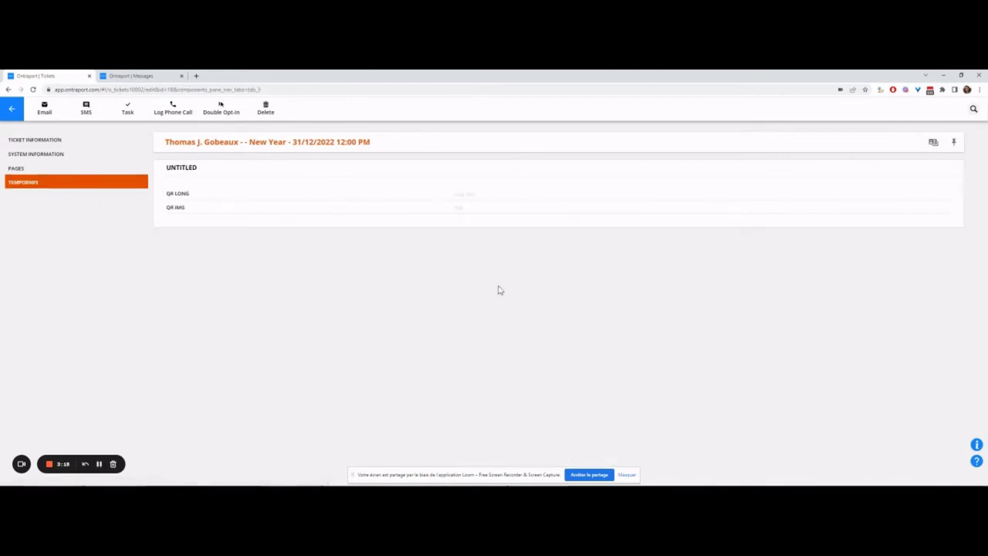
right_click(483, 212)
left_click(536, 386)
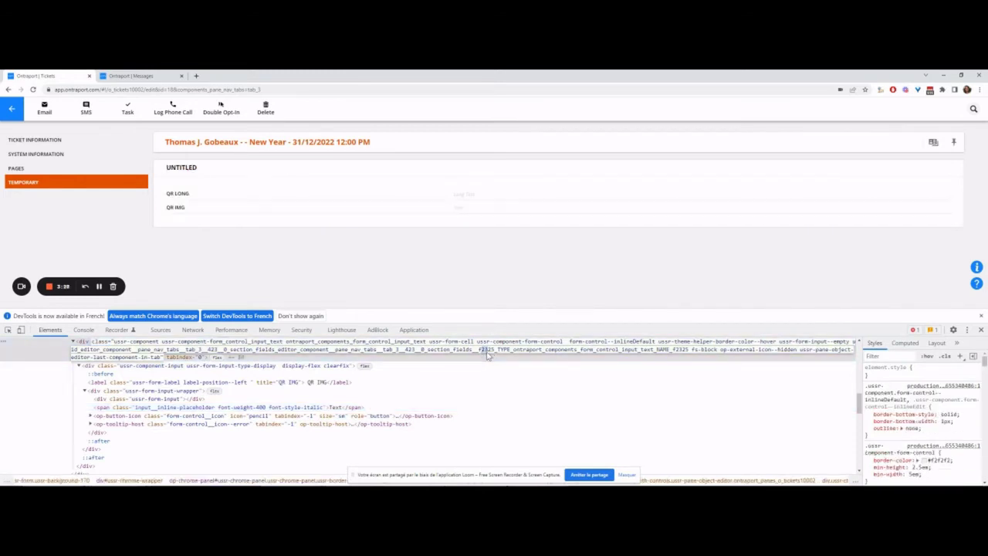
scroll(486, 355, "up", 1)
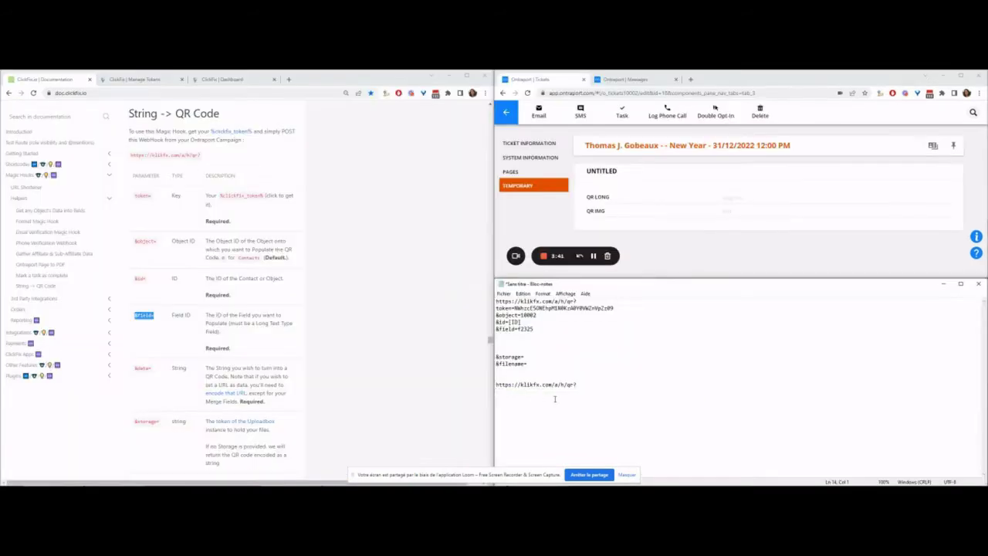
key("ctrl+v")
Step: Add &data=[Unique ID] under &field=f2325 and remove the blank lines beneath it
left_click_drag(134, 369, 152, 368)
left_click(507, 332)
key("ctrl+v")
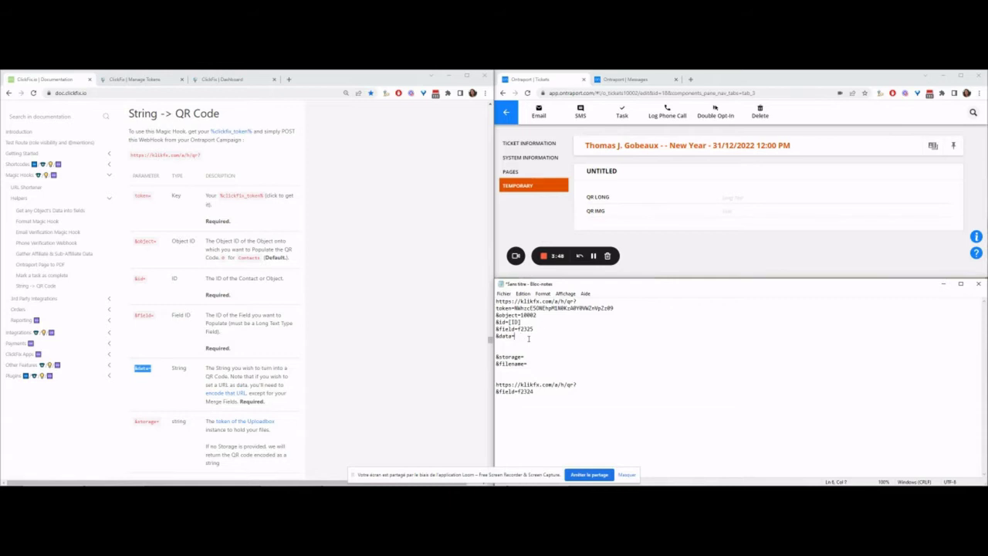
type("[Unique")
key("Delete")
key("Delete")
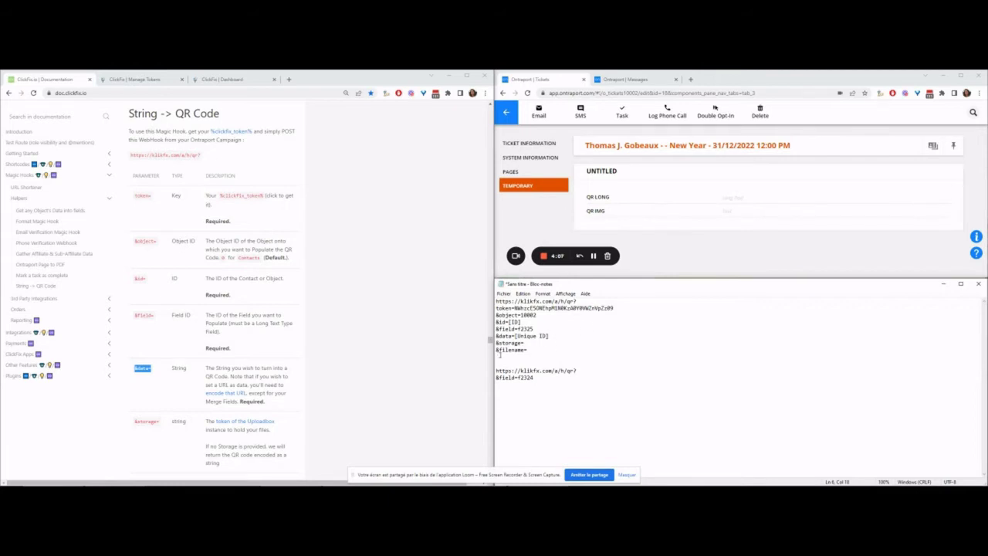
Step: Open the Uploadbox token page from the docs, then return to Notepad's &storage= line
scroll(349, 367, "down", 2)
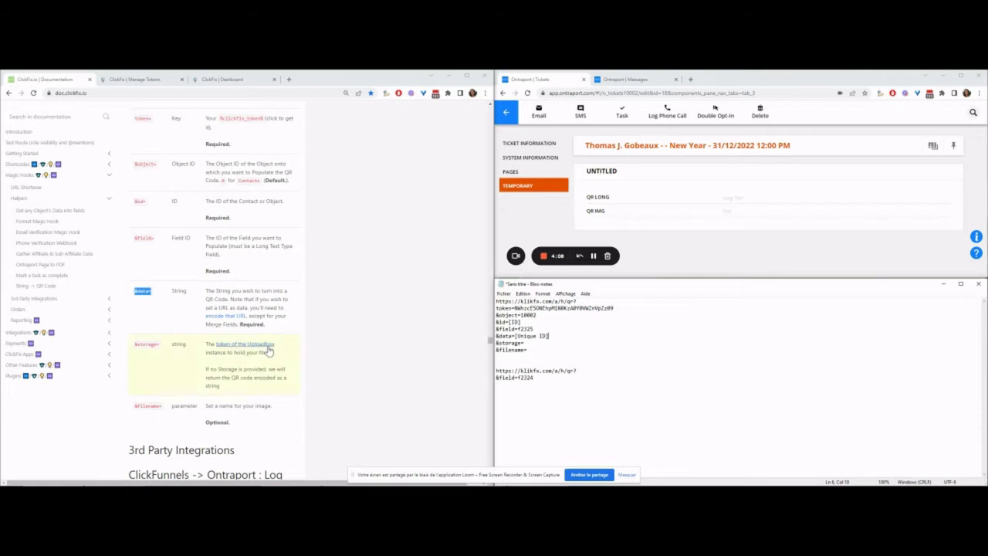
left_click(266, 349)
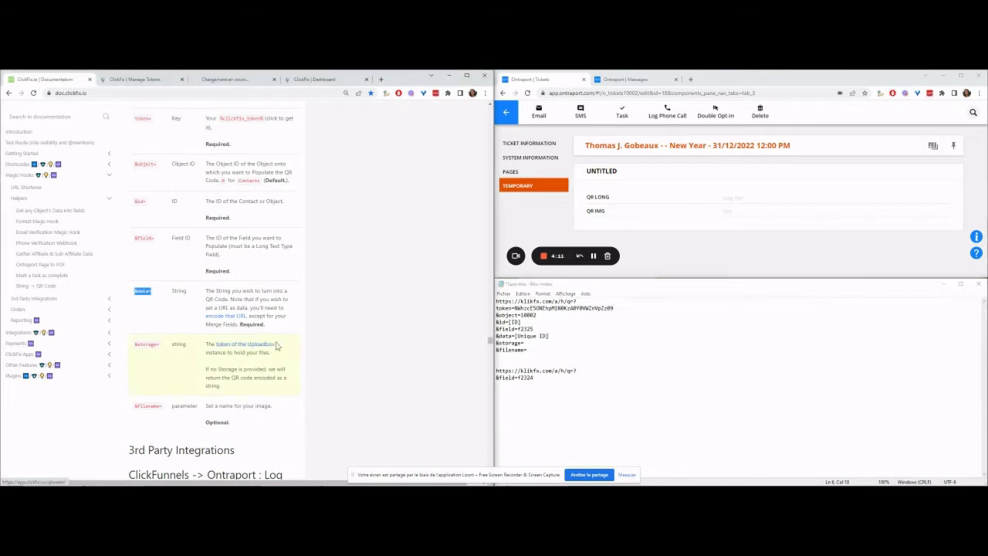
left_click(529, 342)
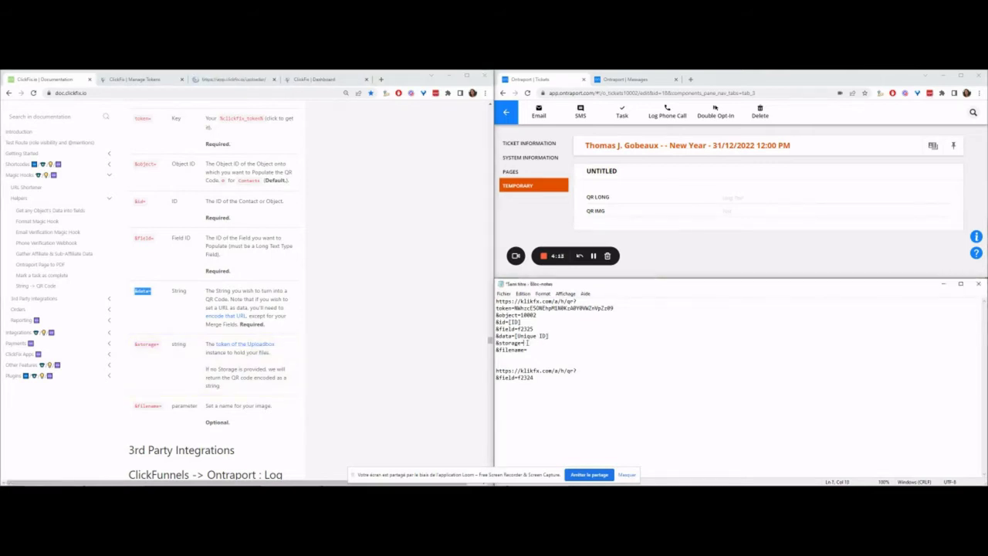
left_click(523, 342)
Step: Start uploader module QR: Business account demo key, Google storage, Demo OAuth, public links, photo only
left_click(138, 80)
left_click(260, 223)
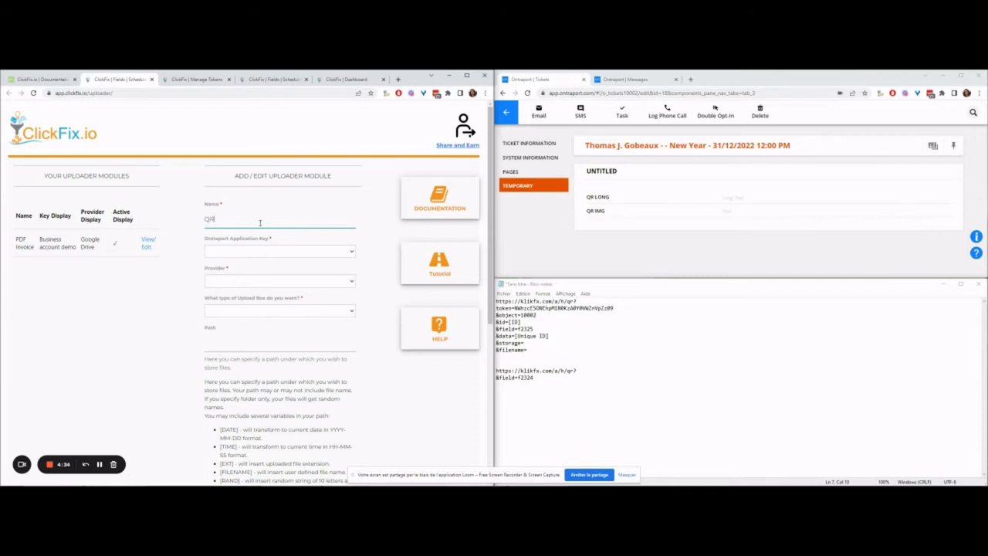
left_click(271, 255)
left_click(267, 280)
left_click(267, 254)
left_click(268, 267)
left_click(268, 280)
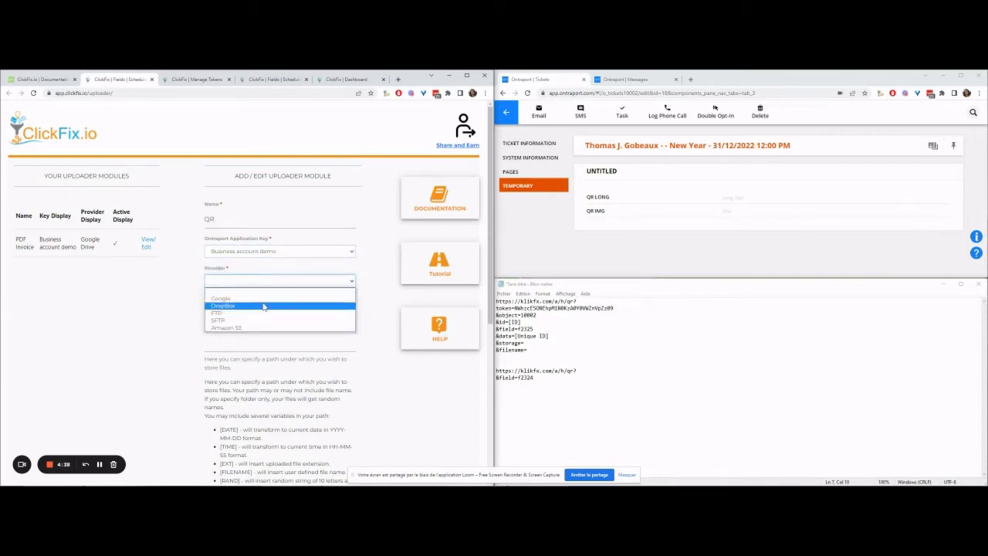
left_click(262, 299)
left_click(258, 311)
left_click(262, 324)
left_click(230, 340)
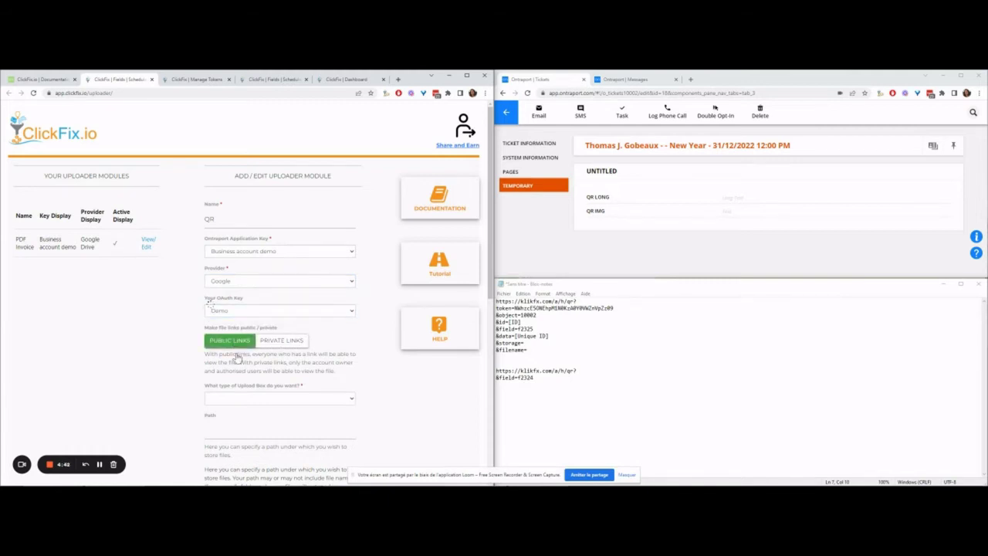
left_click(231, 402)
left_click(240, 424)
scroll(223, 311, "down", 3)
Step: Set storage path QR/[FILENAME]-[RAND].[EXT], make it Active and Single file, and submit
left_click(220, 313)
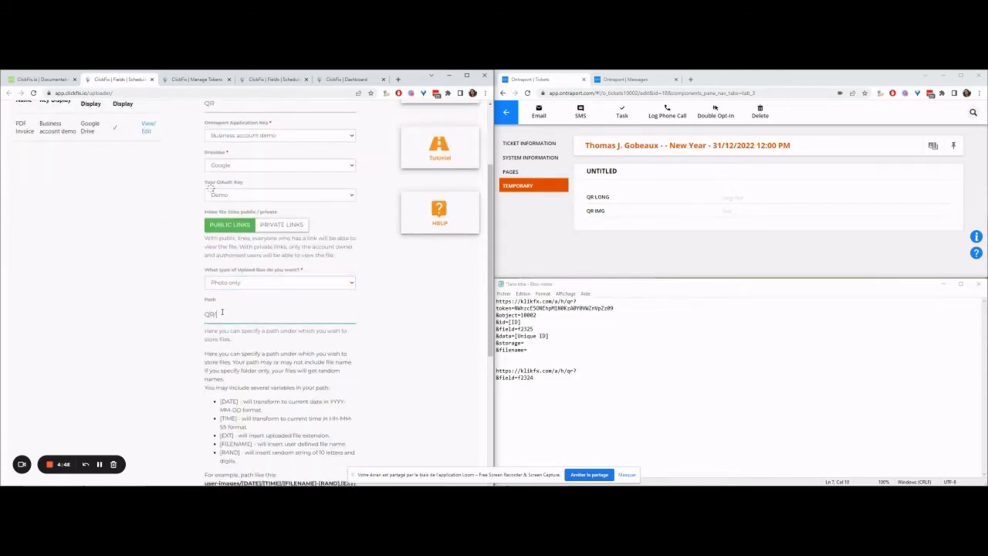
scroll(220, 378, "down", 3)
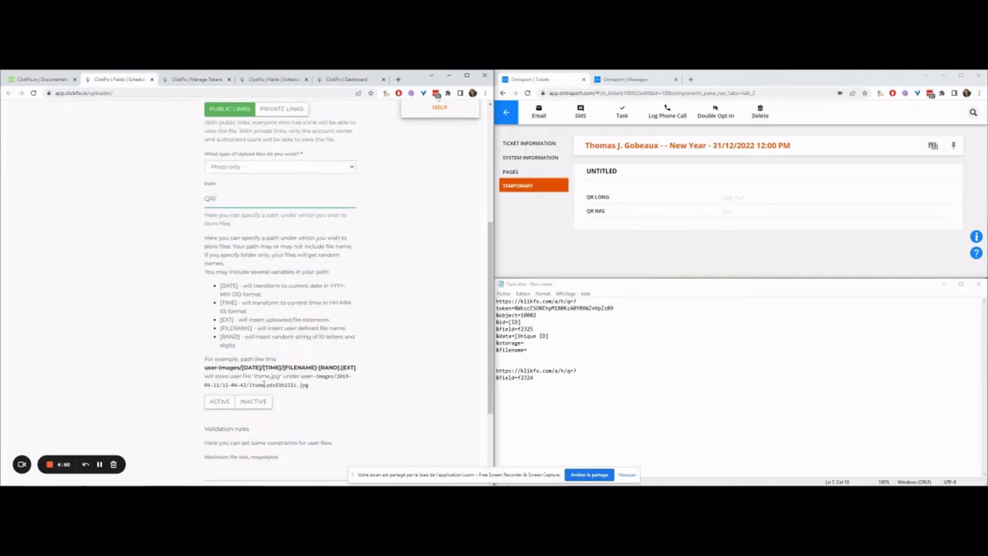
left_click_drag(359, 369, 283, 368)
key("ctrl+c")
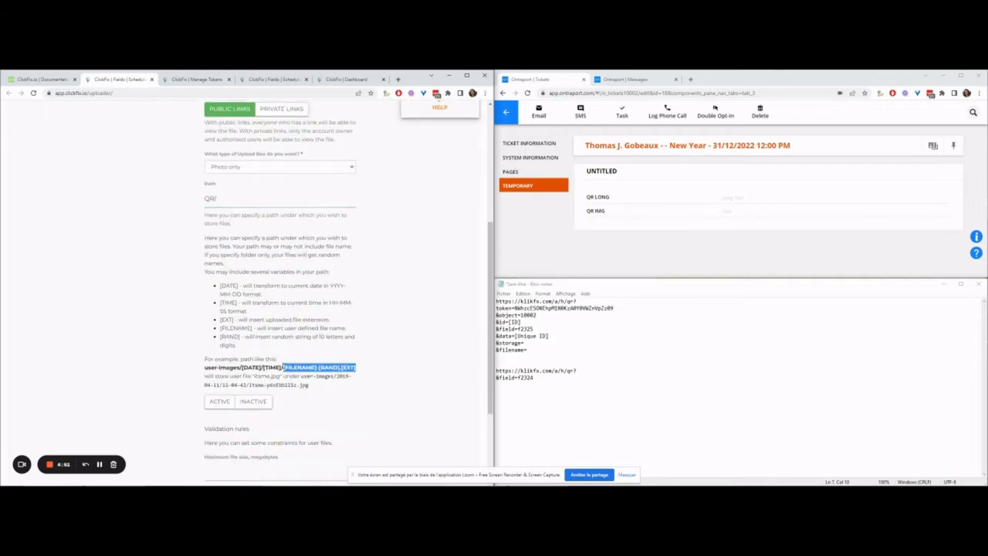
left_click(232, 199)
key("ctrl+v")
left_click(220, 402)
scroll(221, 396, "down", 3)
left_click(304, 381)
left_click(221, 401)
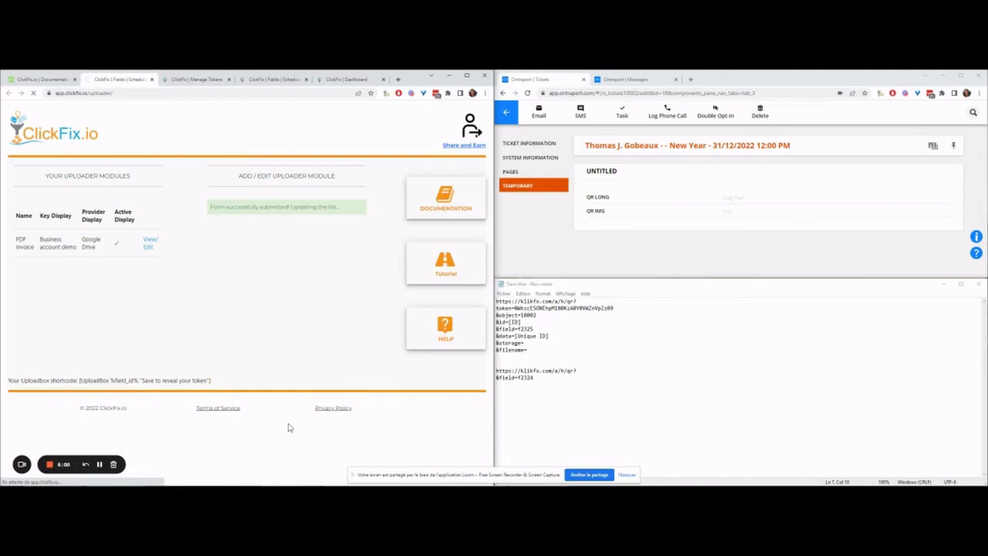
Step: Copy the QR module's Uploadbox key into Notepad after &storage=
left_click(149, 267)
double_click(71, 447)
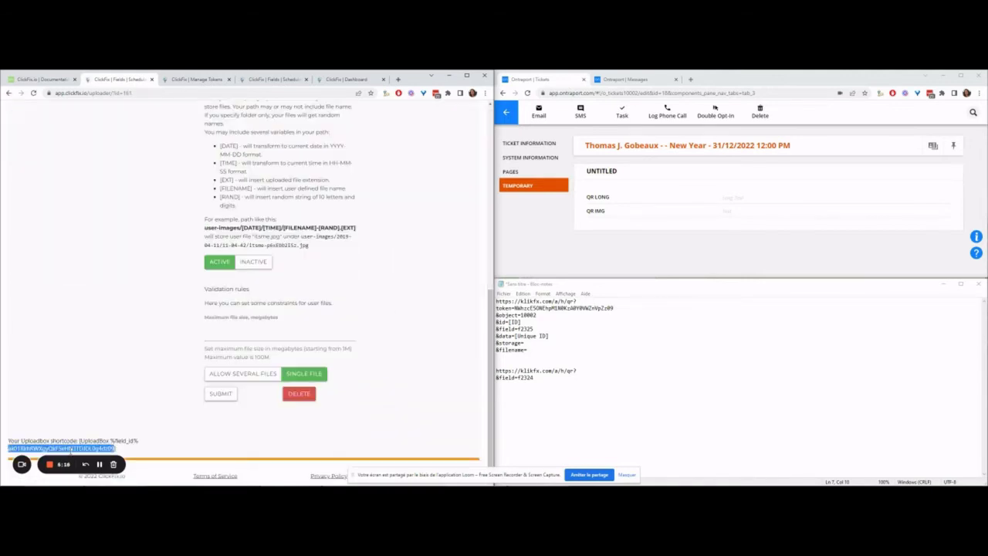
left_click(554, 345)
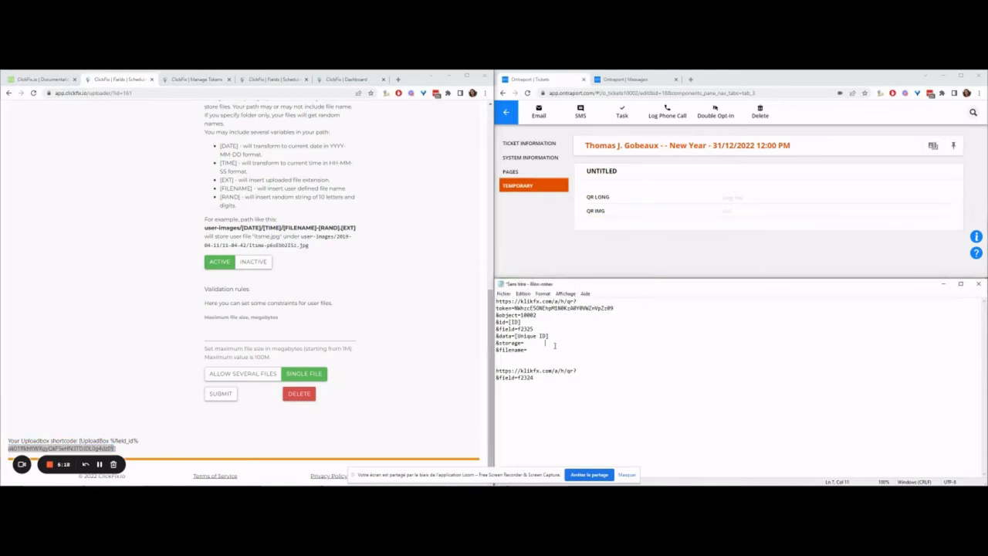
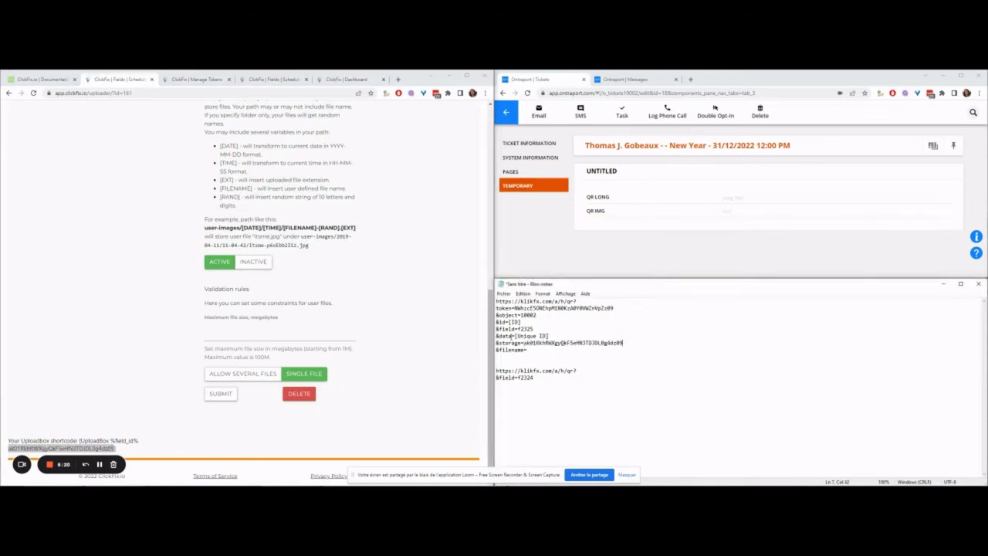
Step: Complete &filename=[Unique ID] and copy the first URL's parameter lines under the second URL
type("[U")
left_click_drag(576, 350, 496, 300)
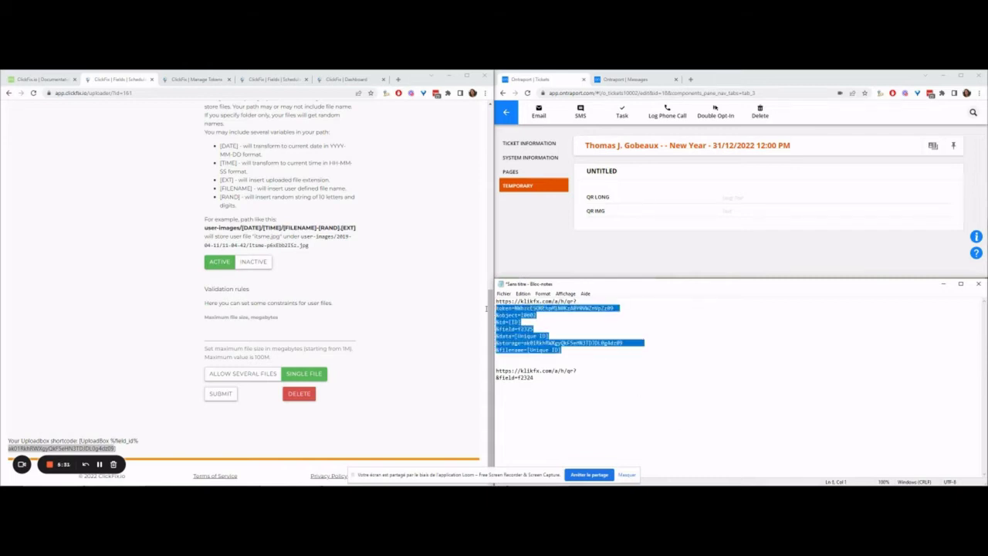
left_click(581, 370)
key("Return")
key("ctrl+v")
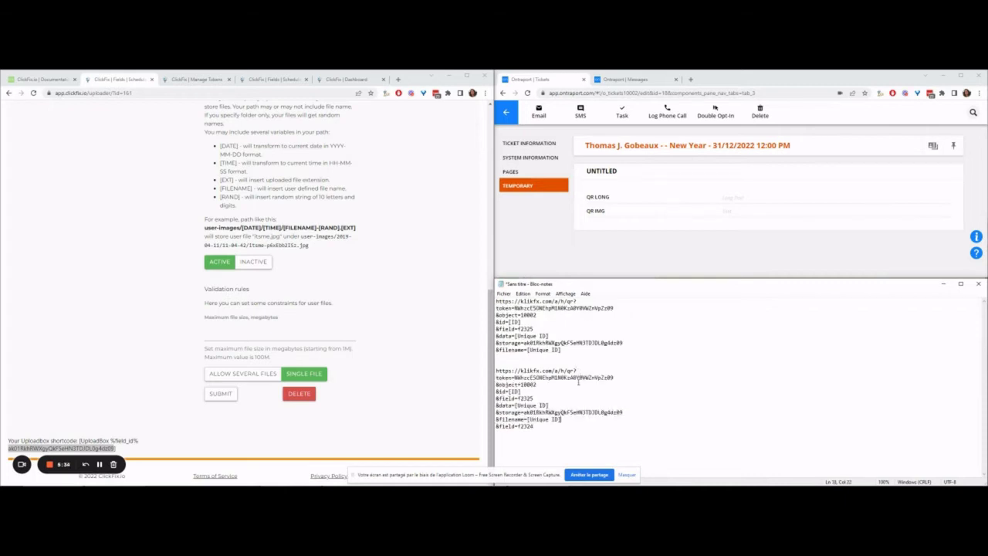
Step: Remove the storage, filename and duplicate f2325 lines from the second URL block
left_click_drag(561, 419, 471, 413)
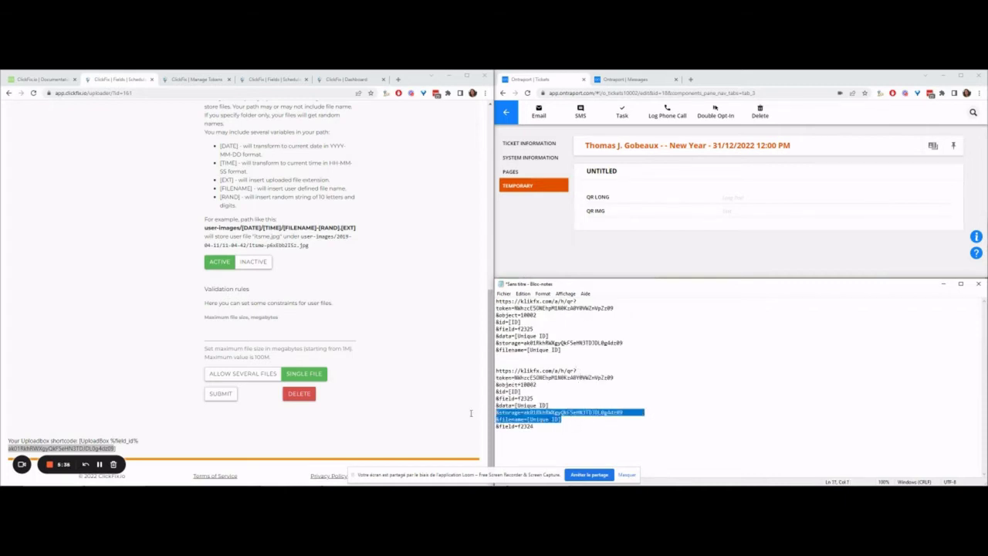
key("Delete")
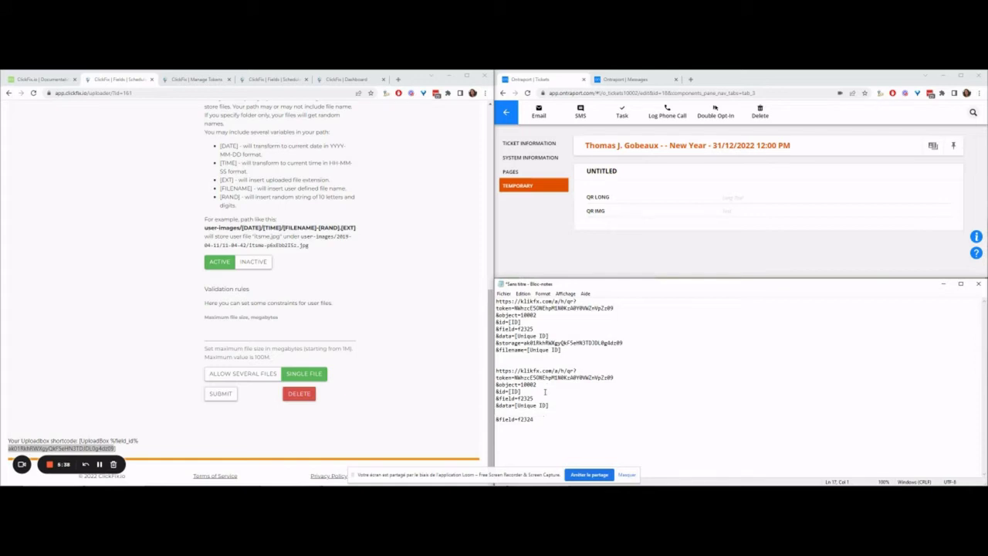
left_click_drag(538, 399, 446, 404)
key("Delete")
key("Delete")
key("Delete")
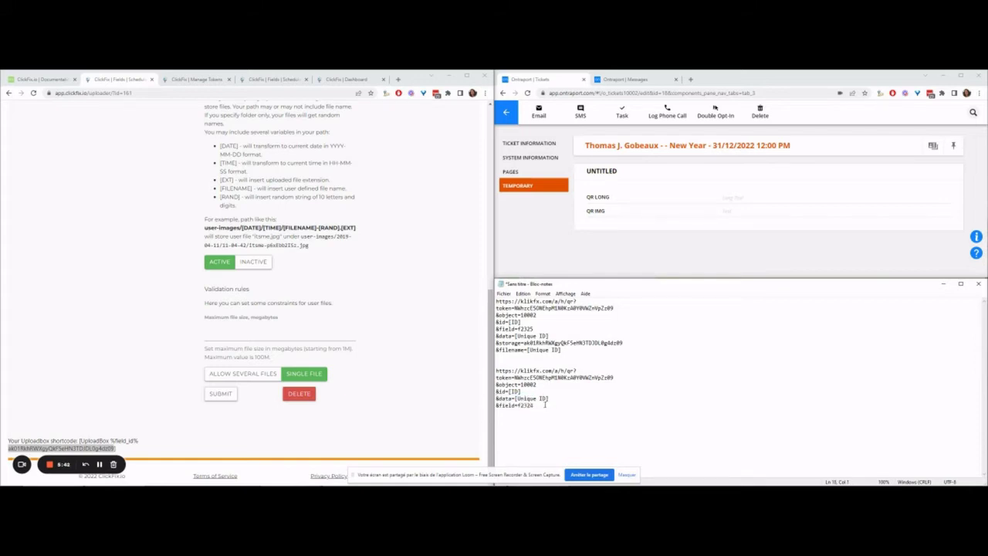
left_click_drag(545, 403, 476, 367)
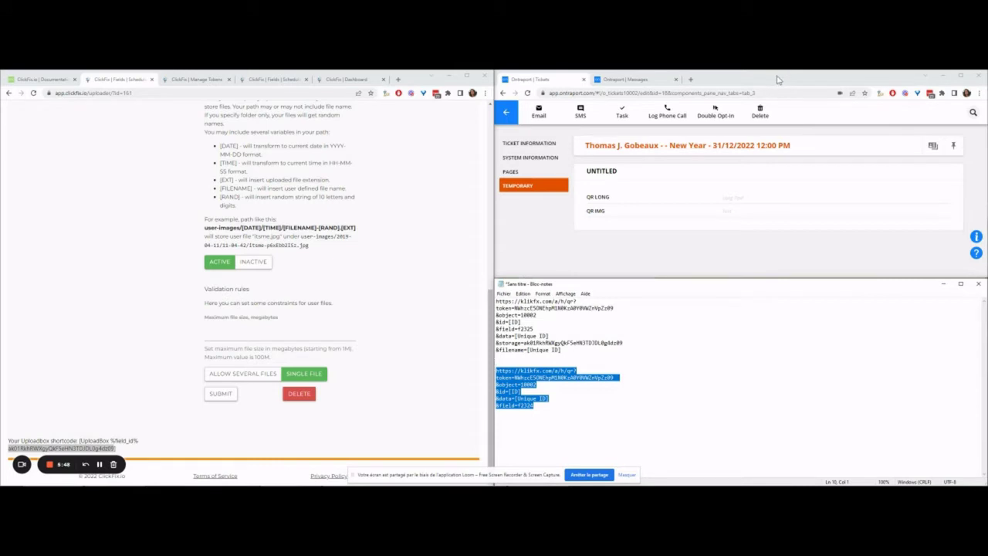
Step: Add a Send to a Webhook step to the QR automation and duplicate it
left_click(637, 79)
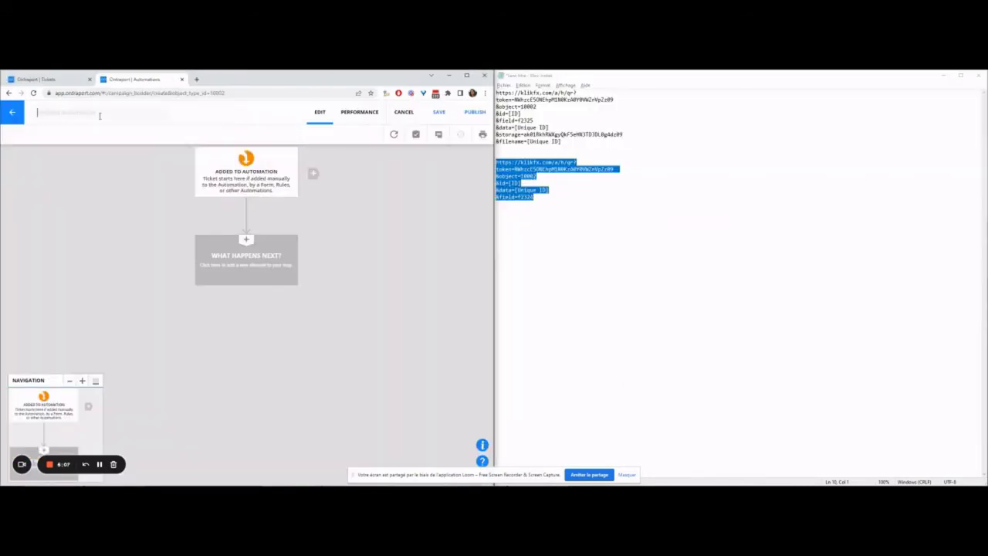
type("QR")
left_click(253, 267)
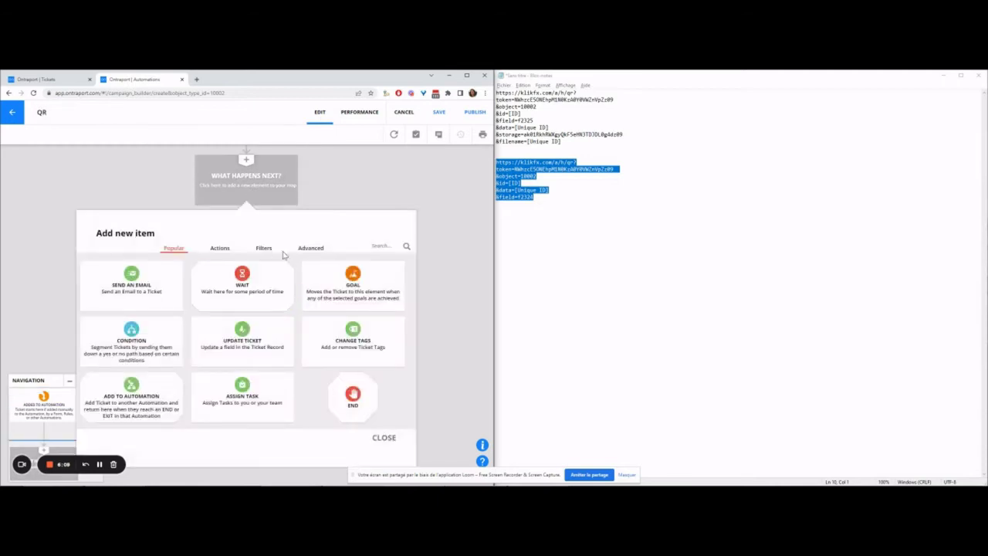
left_click(375, 245)
type("web")
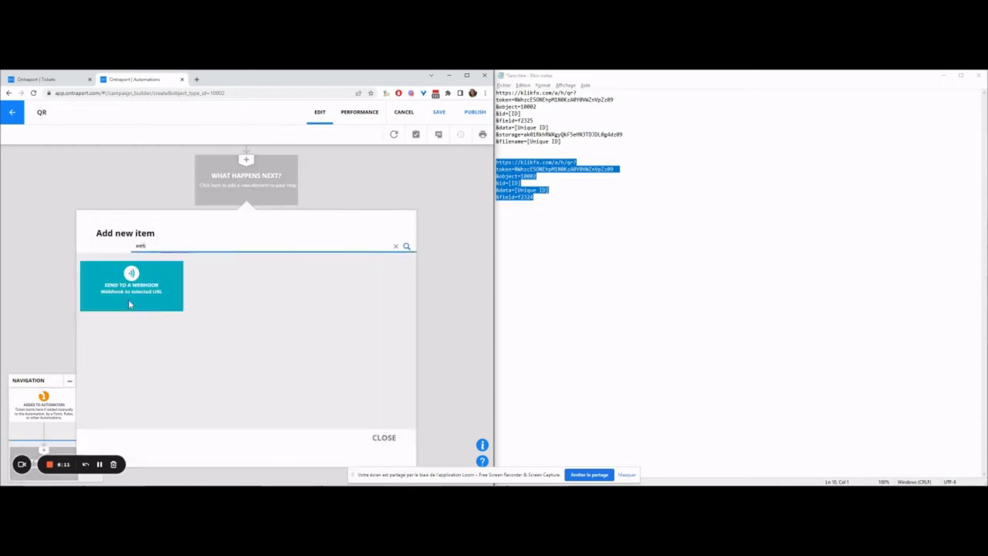
left_click(129, 305)
left_click_drag(199, 242, 247, 347)
left_click(247, 286)
left_click(245, 272)
Step: Join the token, object, id, field, data and storage lines into one QR URL and cut it
left_click(571, 142)
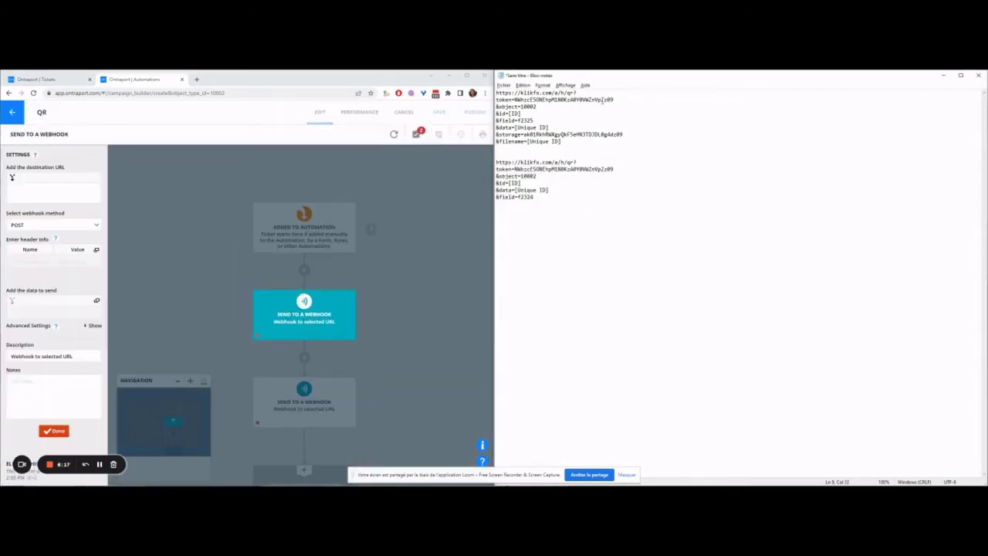
key("Delete")
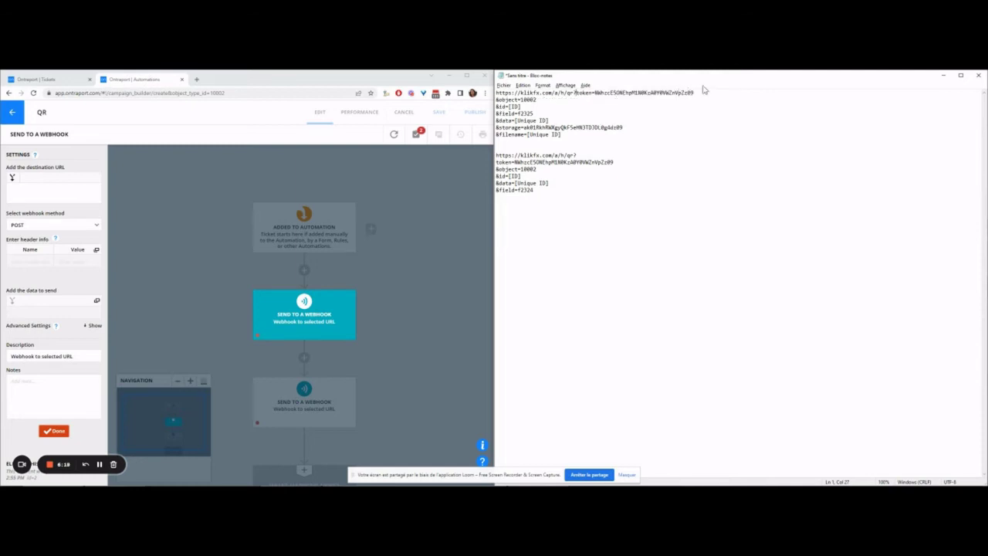
key("Delete")
left_click(748, 93)
key("Delete")
left_click(769, 93)
key("Delete")
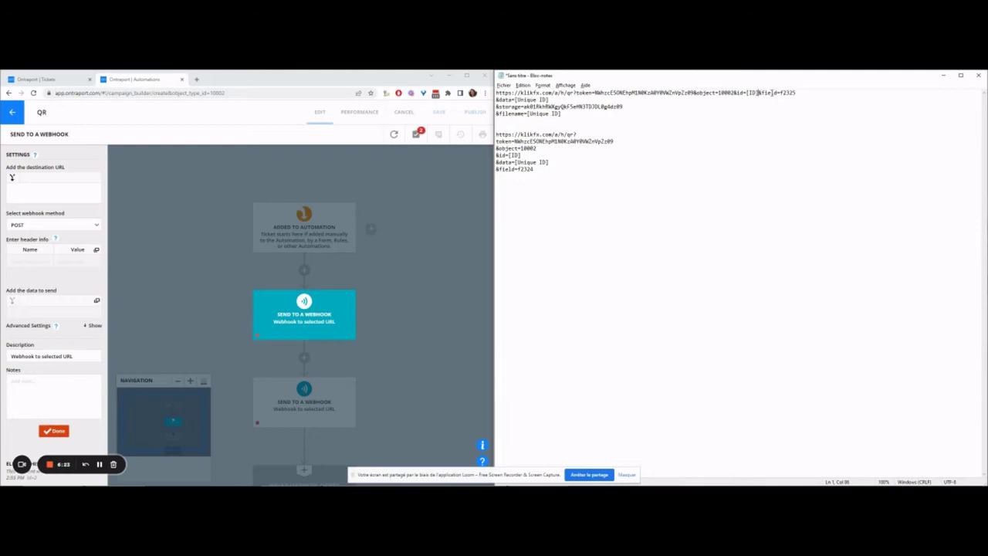
left_click(805, 93)
key("Delete")
left_click(848, 93)
key("Delete")
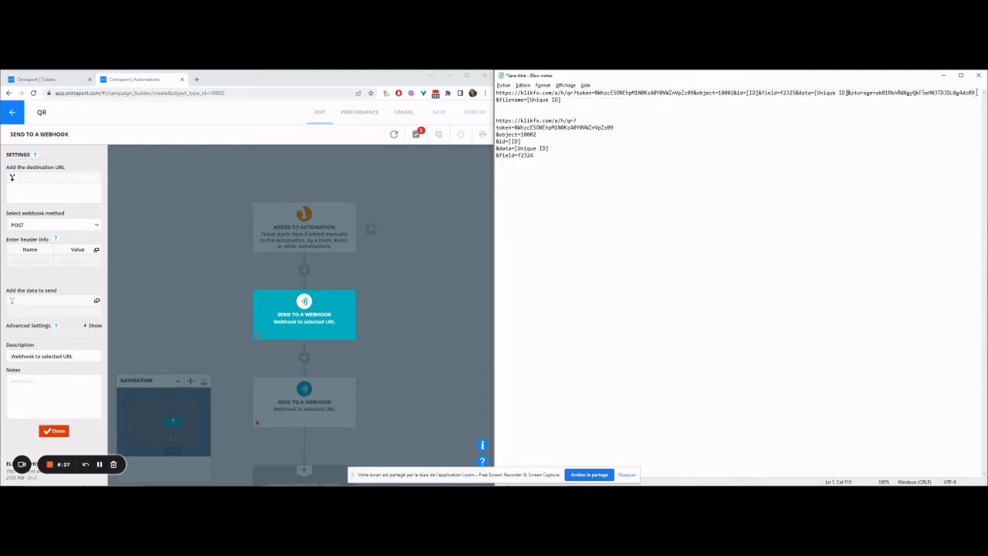
left_click_drag(569, 103, 428, 89)
key("Delete")
left_click(34, 185)
key("ctrl+v")
scroll(78, 197, "up", 5)
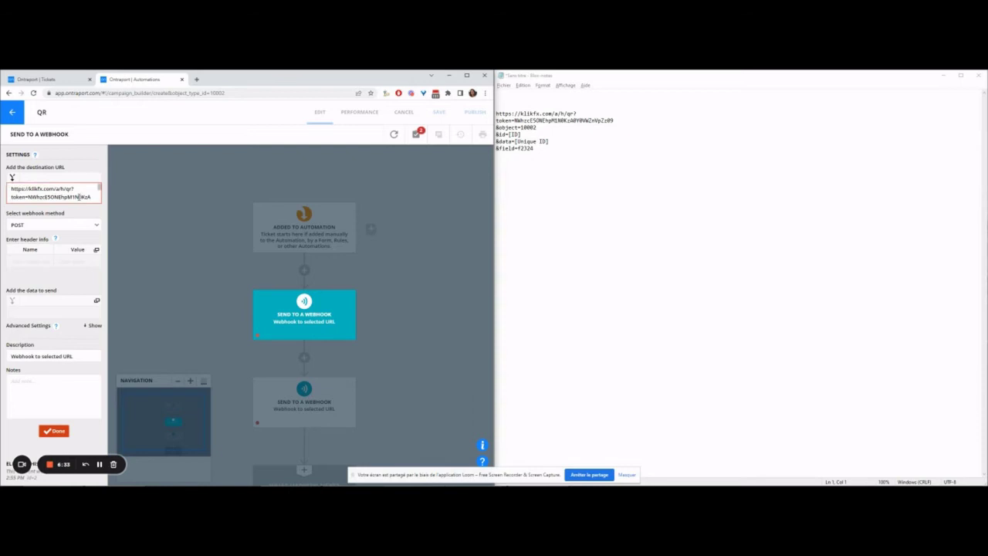
left_click(18, 394)
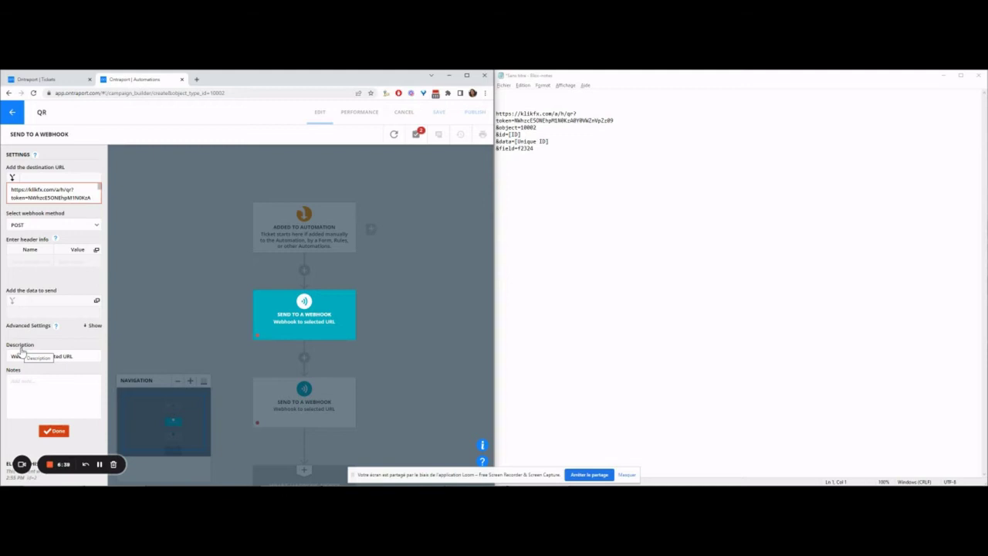
triple_click(26, 355)
Step: Close the first webhook settings, then join the Notepad klikfx URL lines into one line and select it
type("QR FILE")
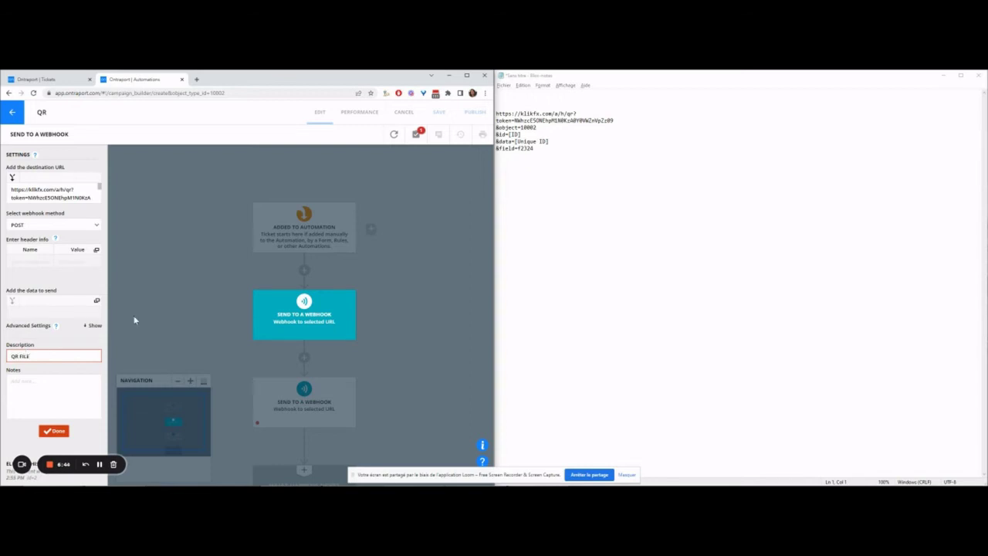
left_click(134, 319)
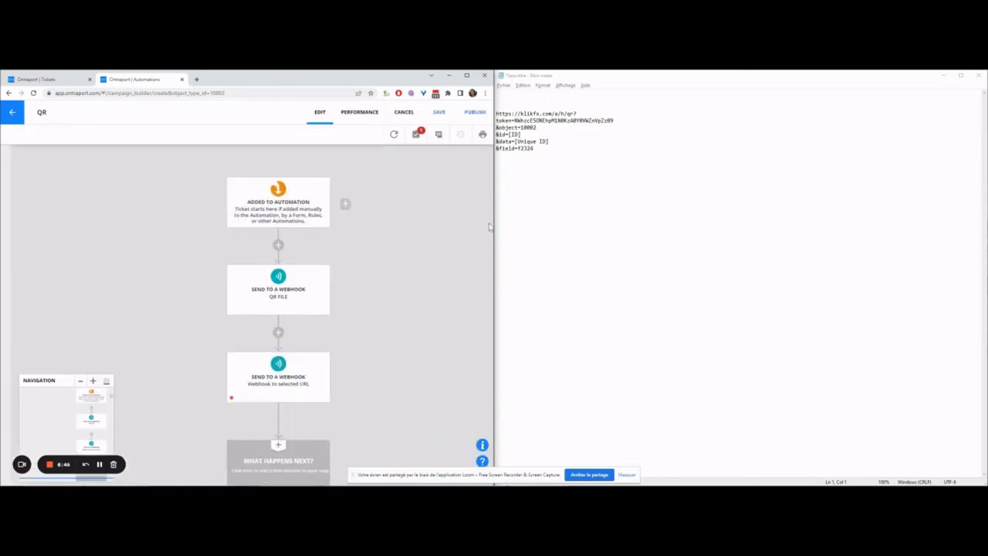
left_click(589, 120)
key("ctrl+a")
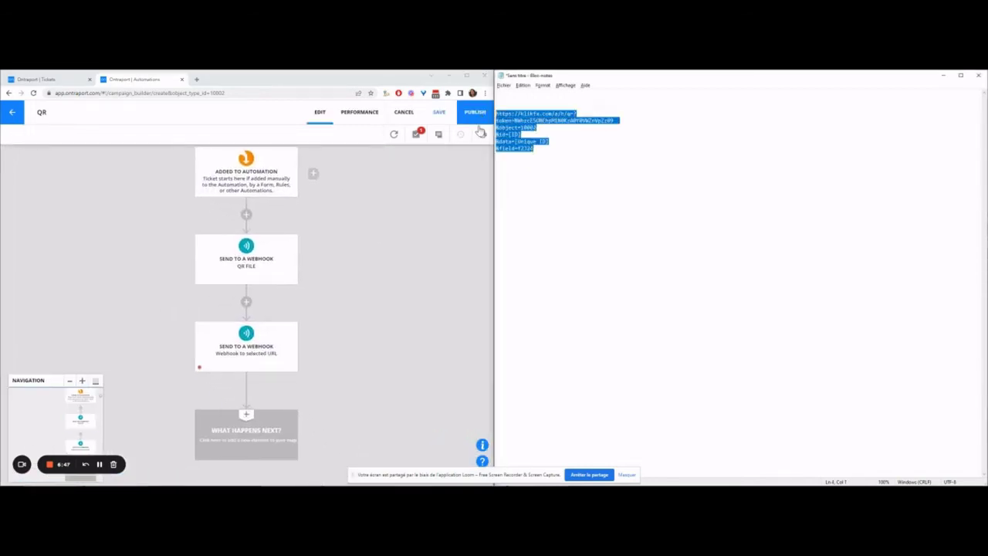
key("Delete")
key("ctrl+z")
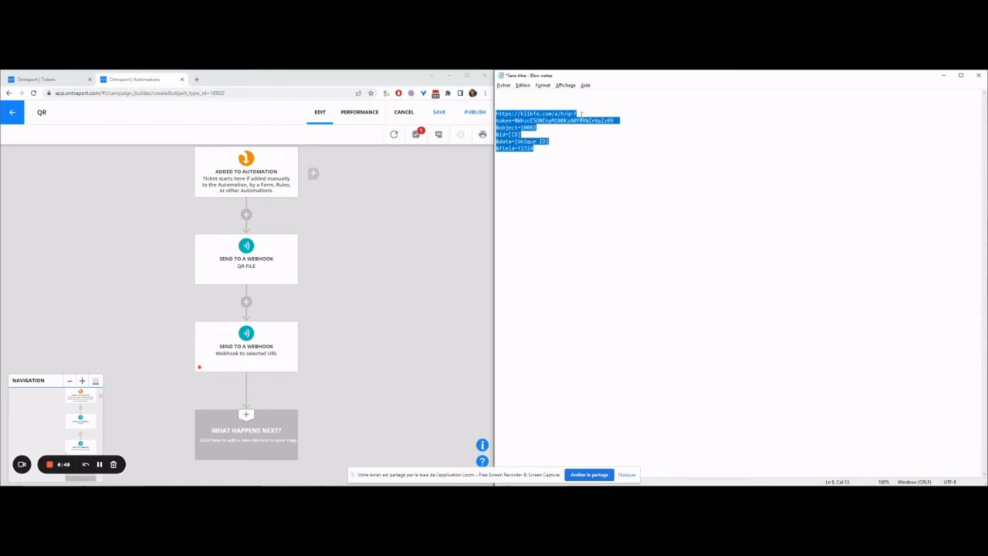
left_click(595, 110)
key("Delete")
key("Delete")
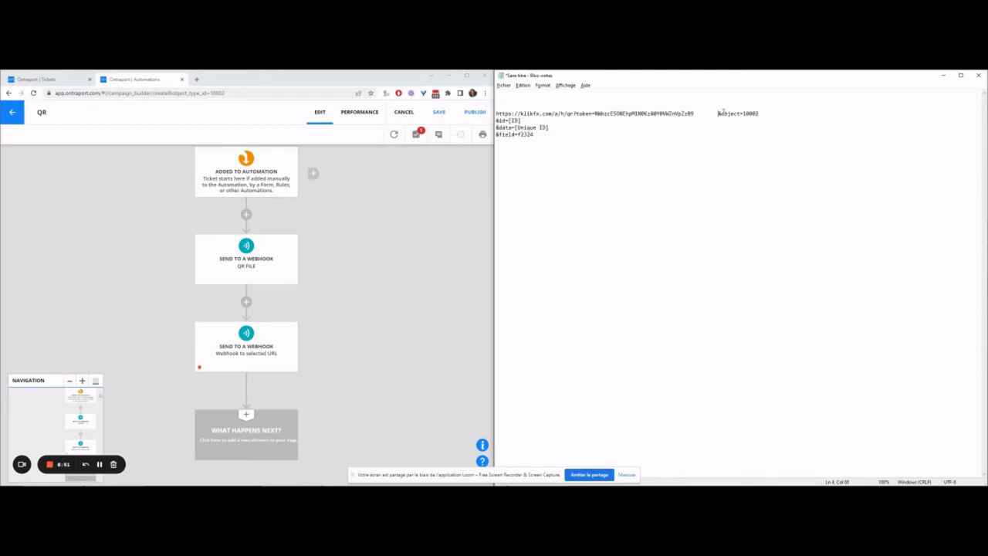
key("Delete")
left_click(767, 115)
key("Delete")
key("Delete")
left_click(838, 115)
key("Delete")
left_click_drag(857, 114, 495, 114)
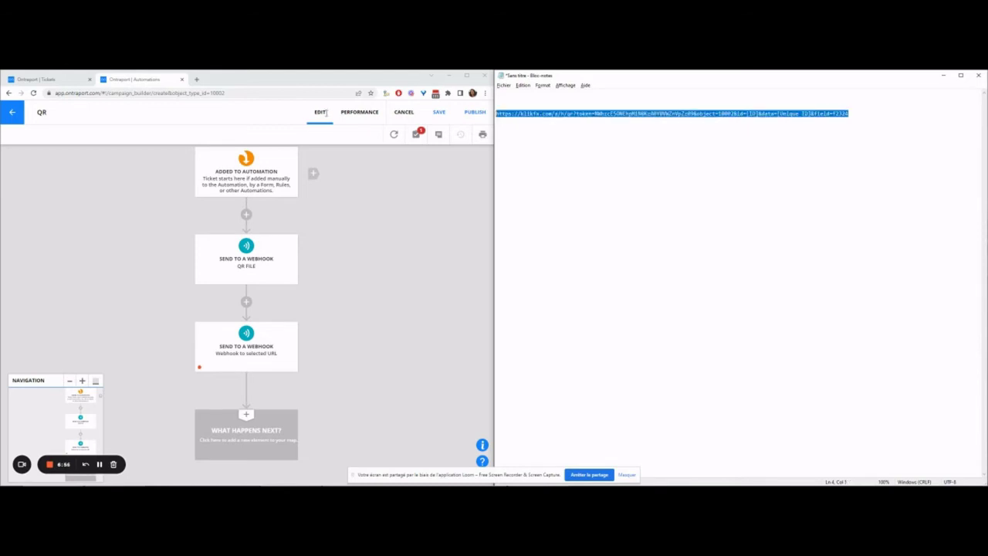
Step: Paste the one-line klikfx URL as the second webhook step's destination URL
left_click(245, 346)
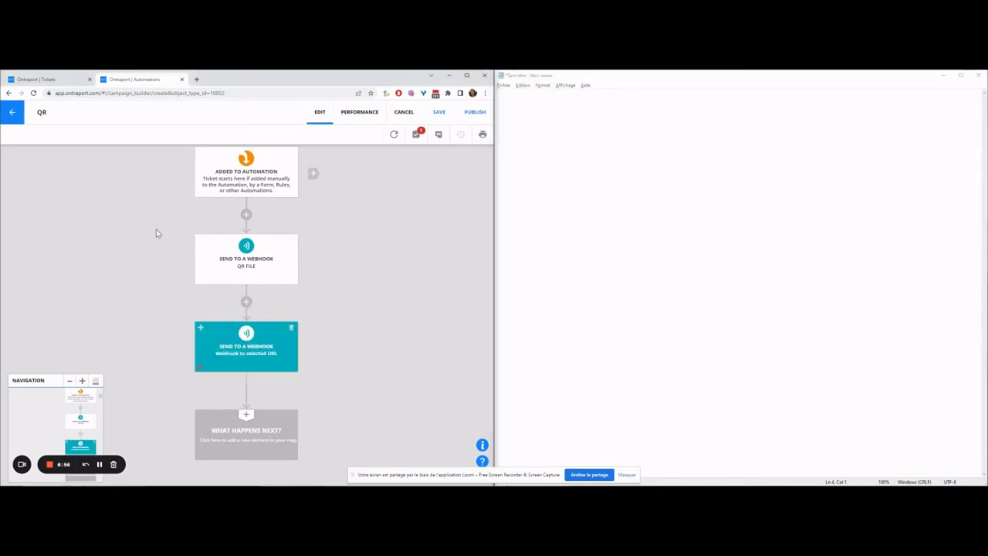
left_click(46, 195)
key("ctrl+v")
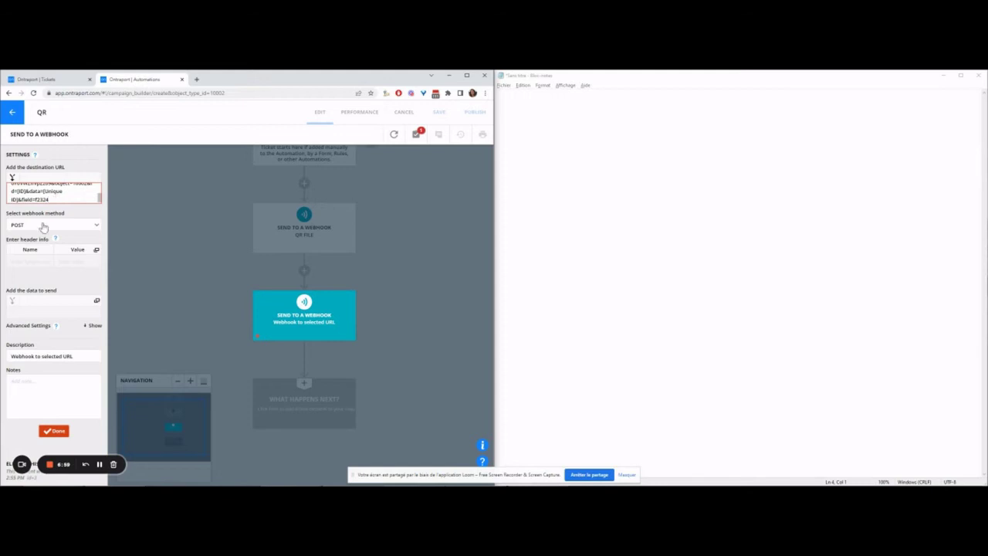
left_click(362, 247)
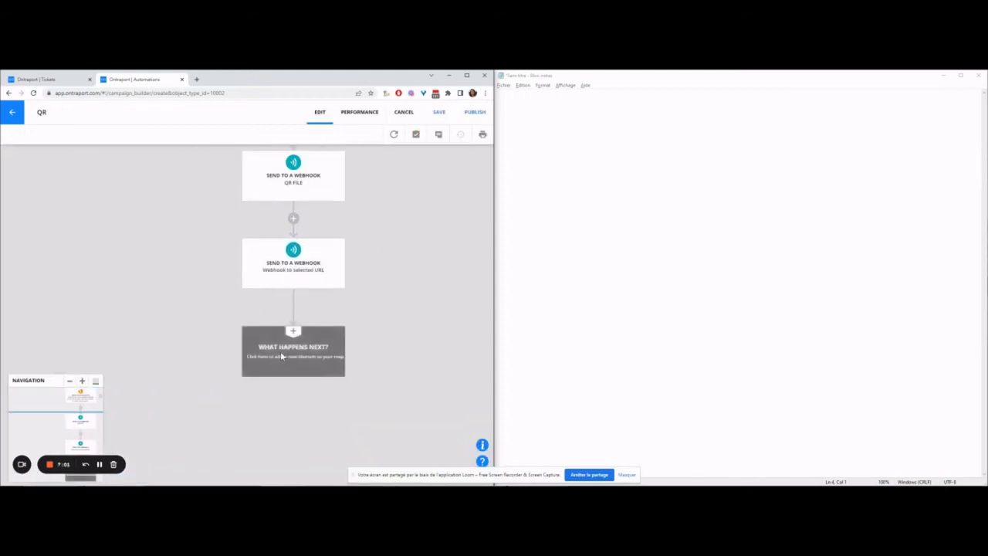
Step: Add an End step after the last webhook that removes the contact
left_click(280, 355)
left_click(353, 396)
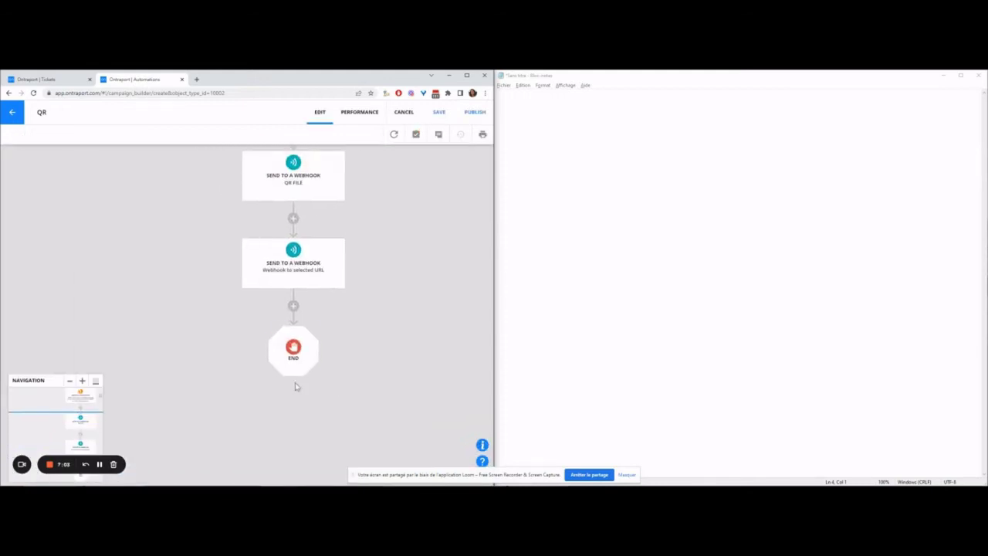
left_click(293, 352)
left_click(29, 171)
left_click(53, 255)
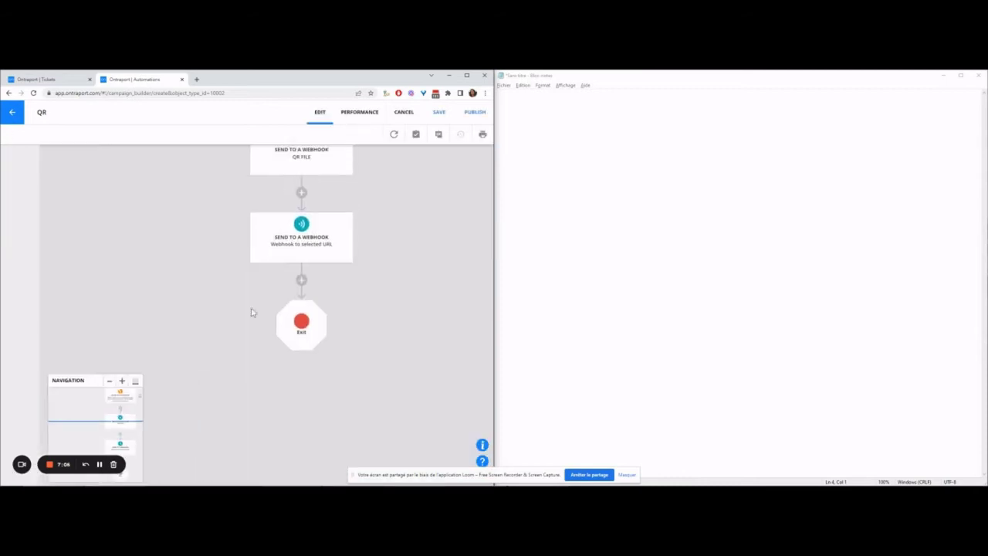
Step: Save and publish the QR automation, then return to the ticket record
left_click_drag(290, 213, 262, 282)
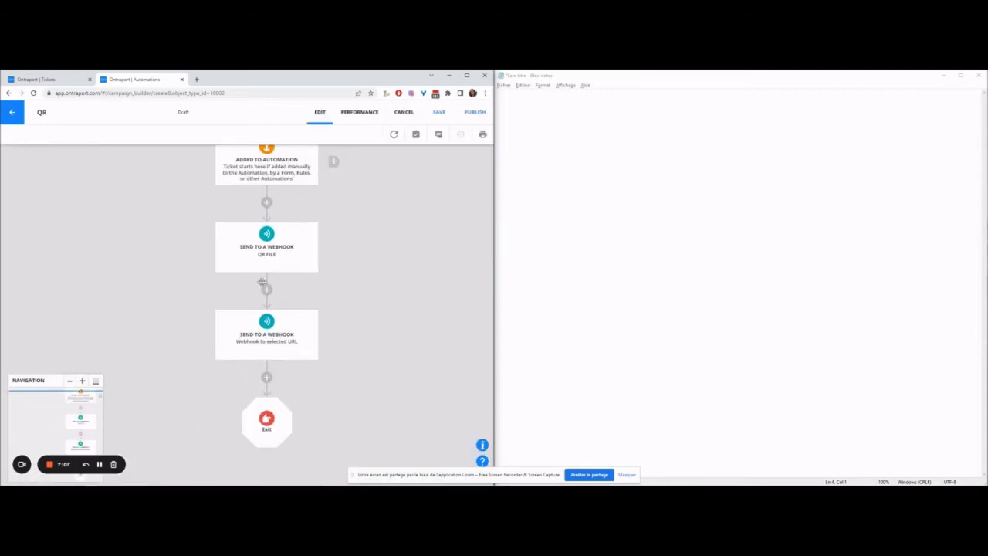
scroll(306, 282, "down", 1)
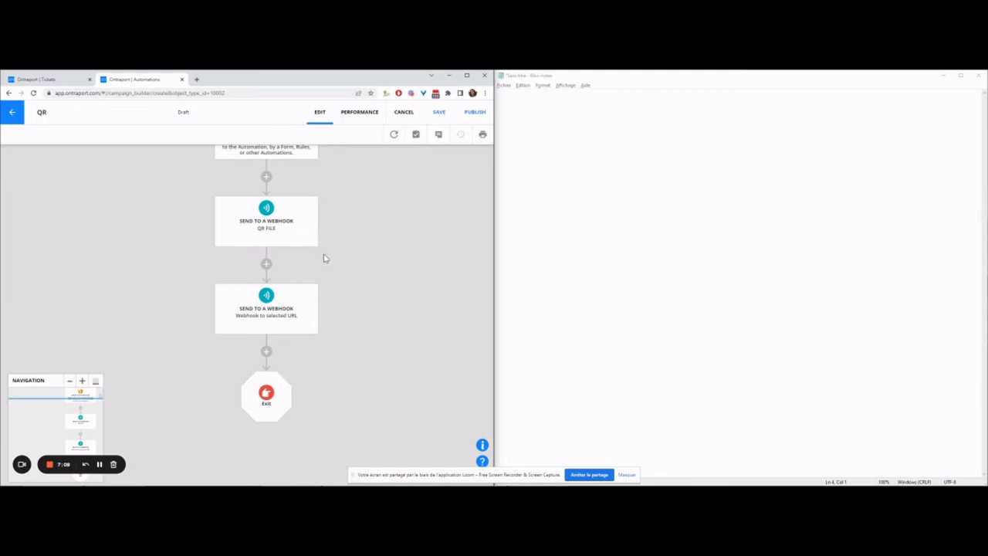
left_click(476, 120)
left_click(371, 327)
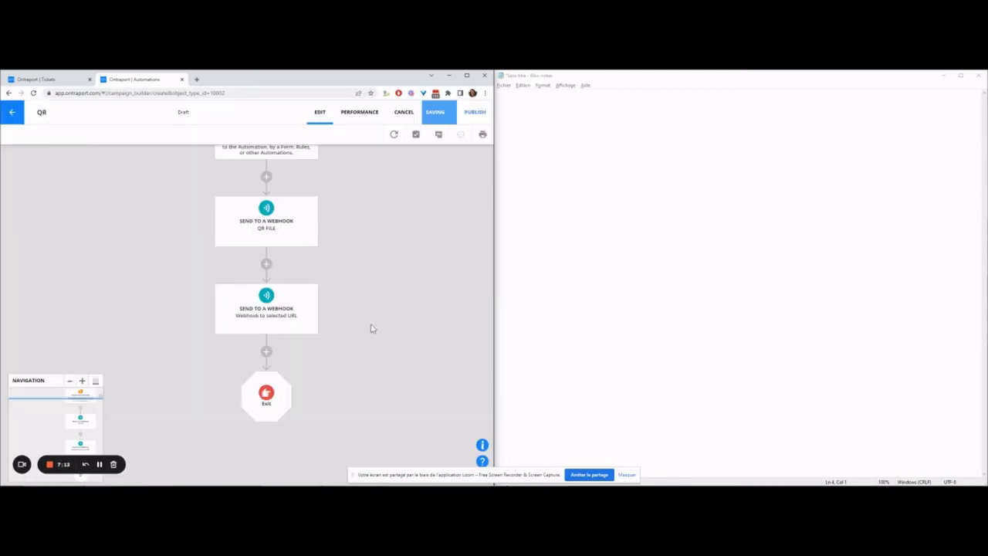
left_click(376, 322)
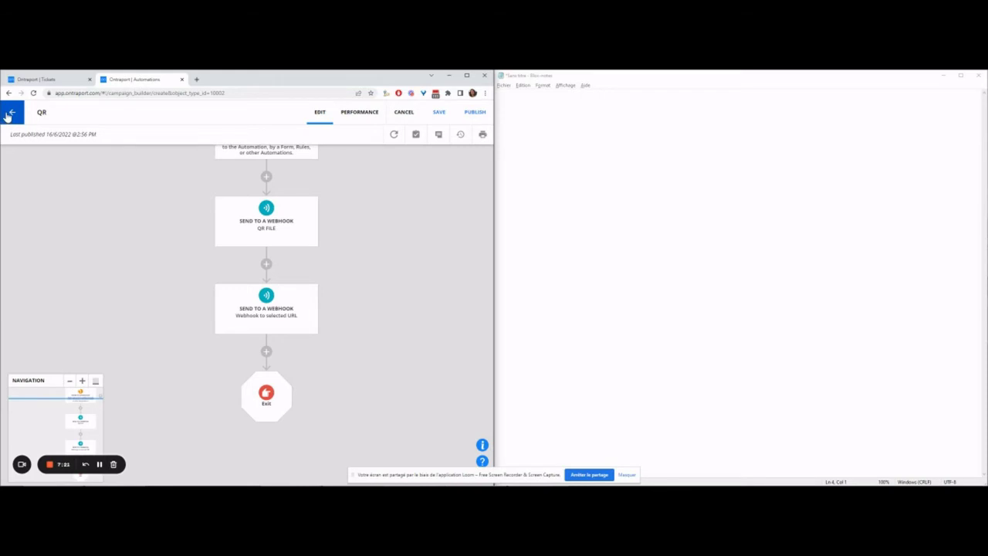
left_click(11, 80)
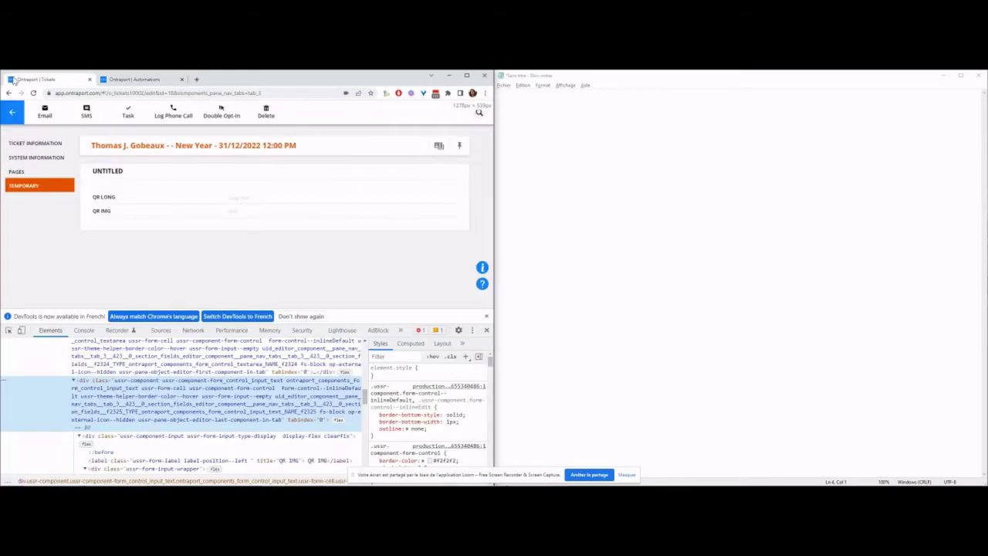
Step: Close the developer tools and add the ticket to the QR automation
left_click(486, 316)
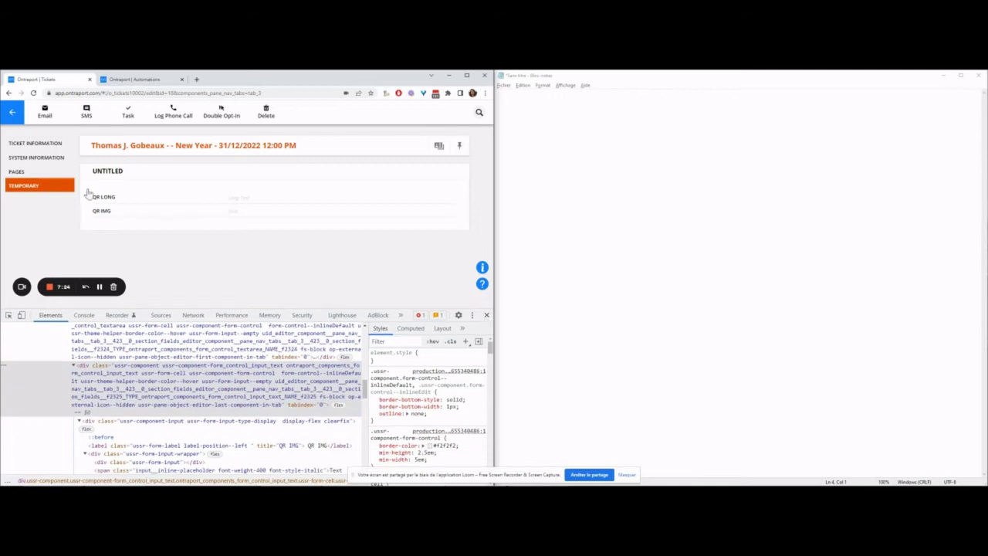
left_click(11, 143)
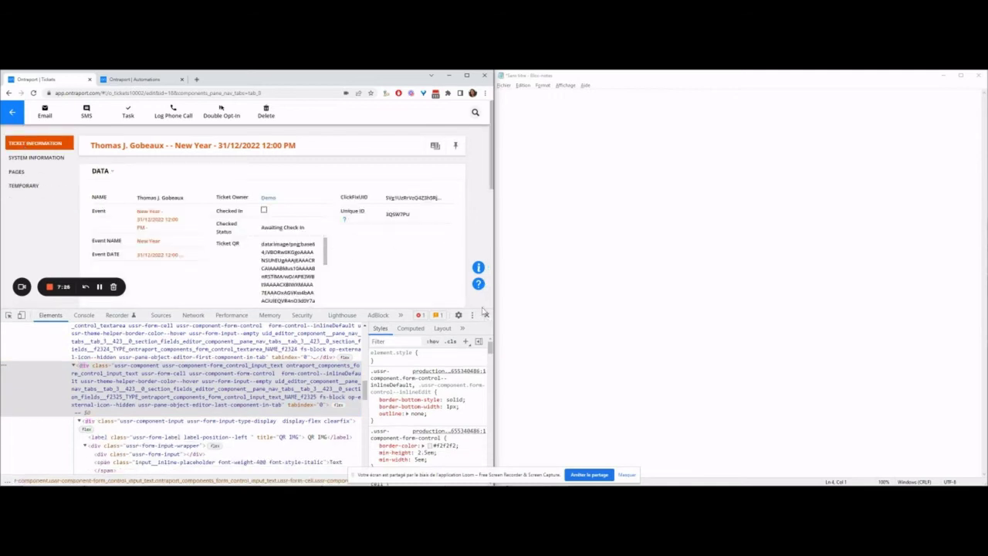
left_click(485, 315)
scroll(185, 302, "down", 2)
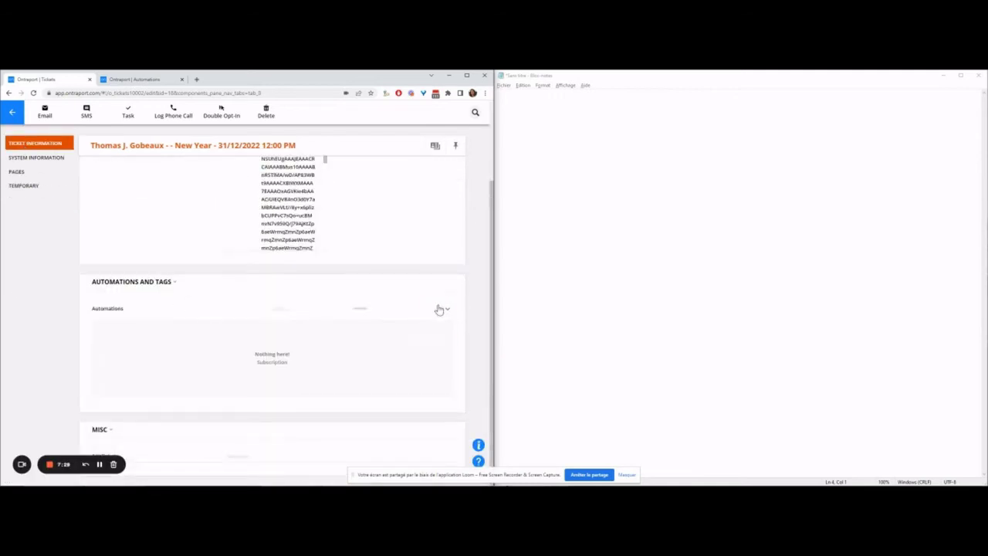
left_click(385, 336)
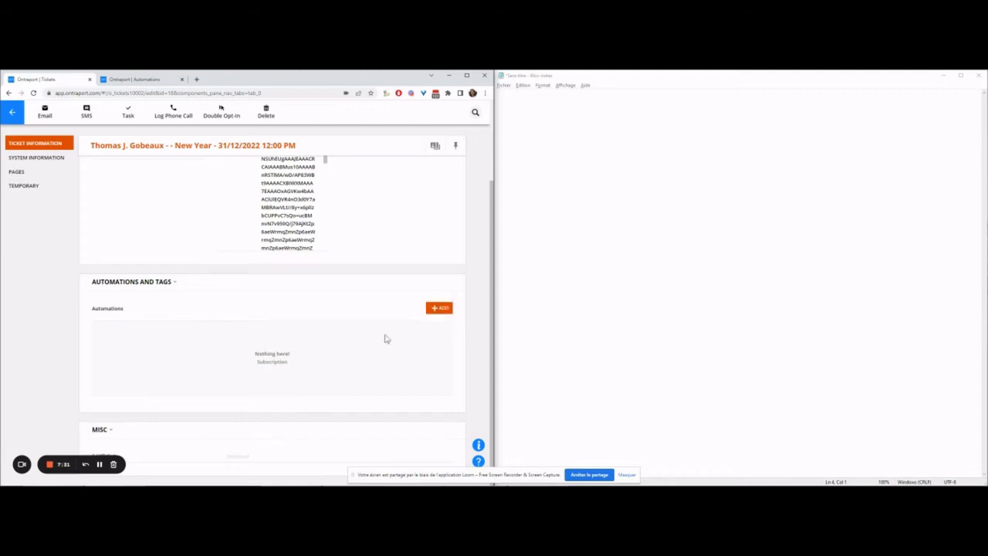
left_click(335, 267)
Step: Check the ticket's QR LONG and QR IMG fields and copy the QR LONG base64 text
left_click(37, 188)
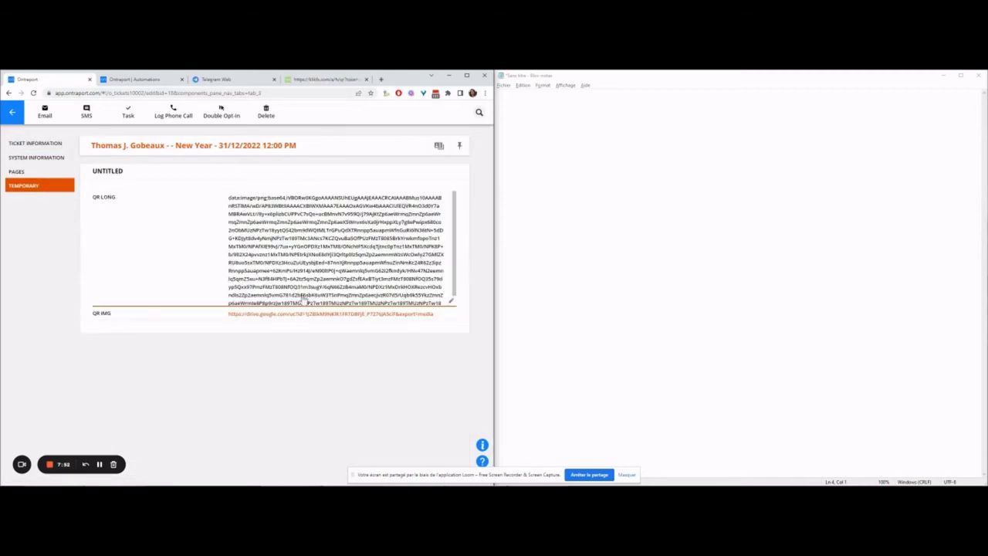
left_click(422, 314)
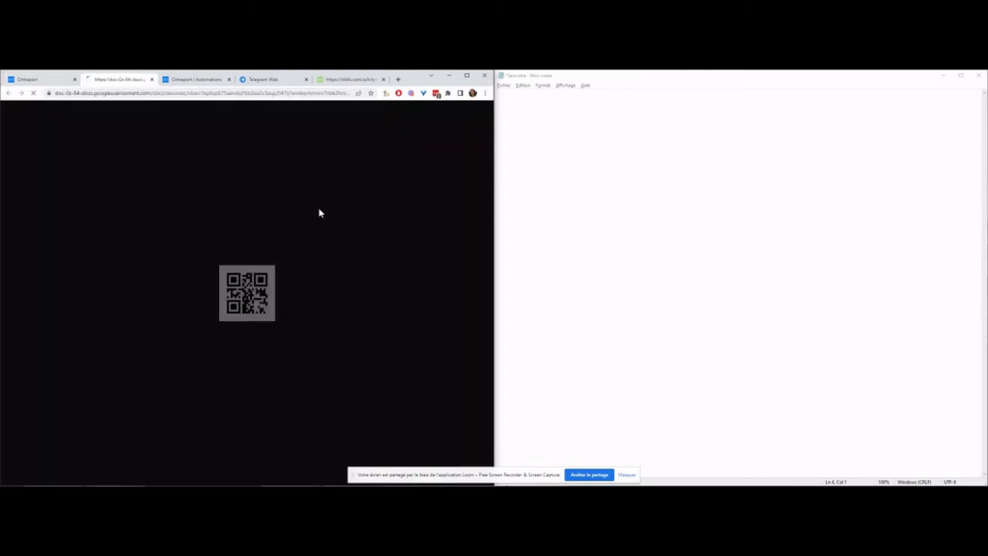
key("ctrl+1")
triple_click(348, 254)
key("ctrl+c")
Step: Load the base64 data as a URL in a new tab to confirm it renders a QR code
key("ctrl+t")
key("ctrl+v")
key("Return")
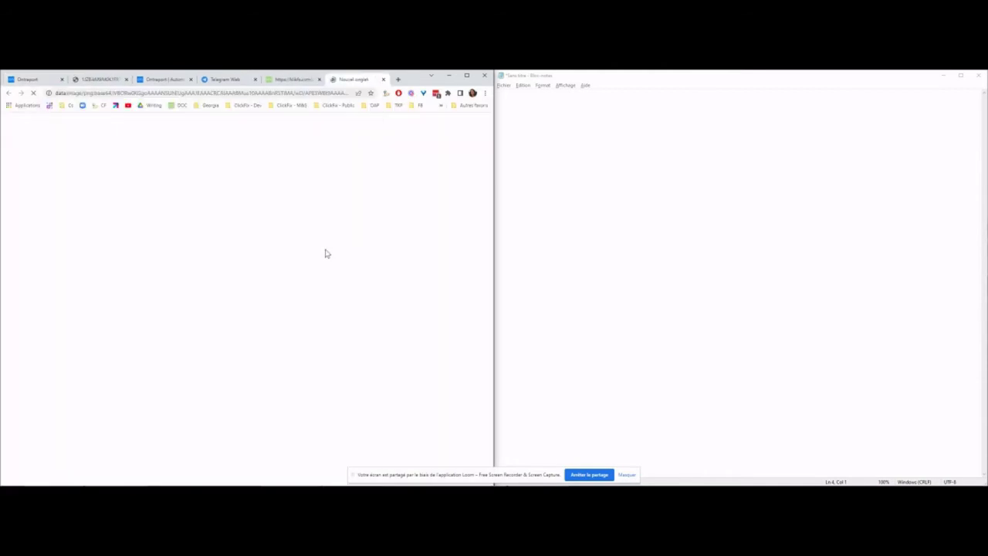
left_click(101, 79)
left_click(354, 80)
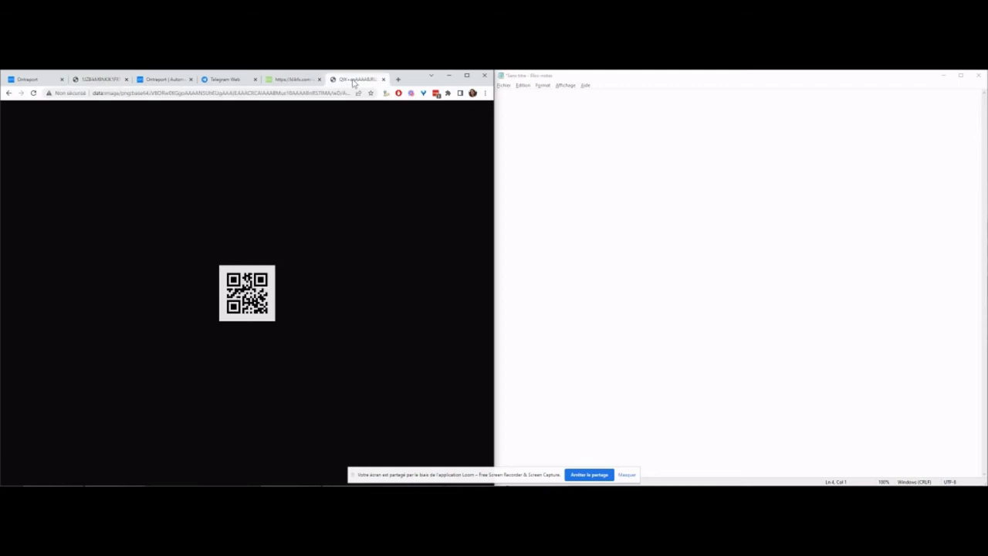
left_click(27, 79)
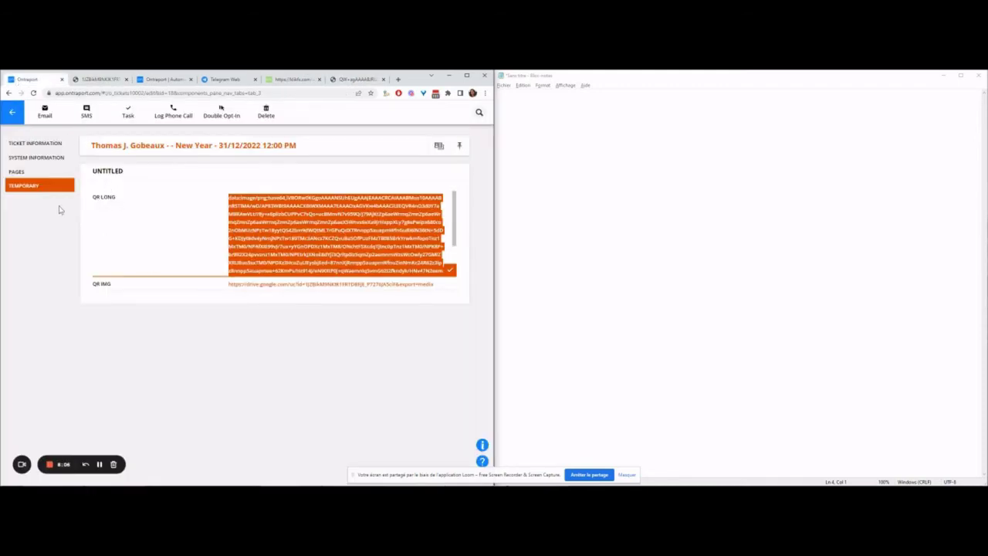
left_click(221, 315)
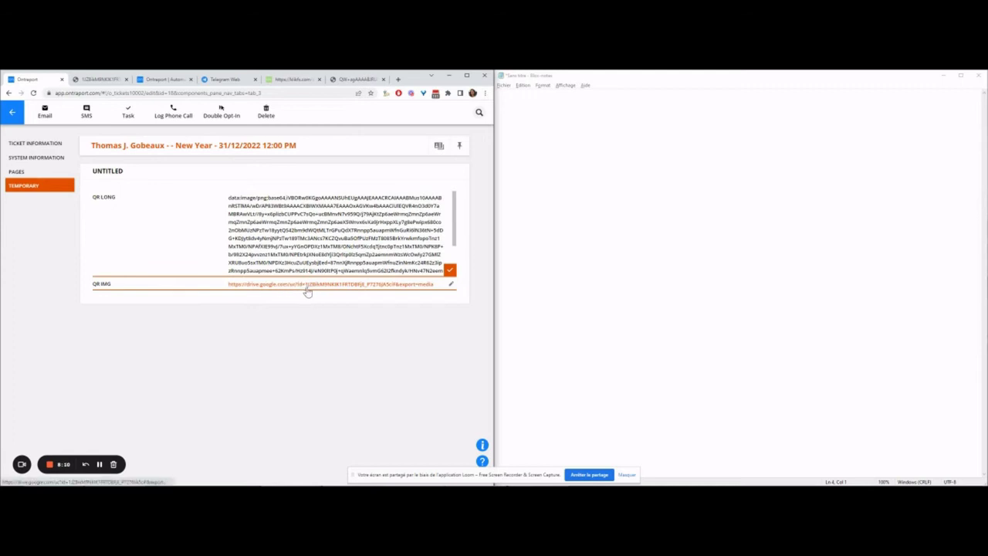
left_click(162, 81)
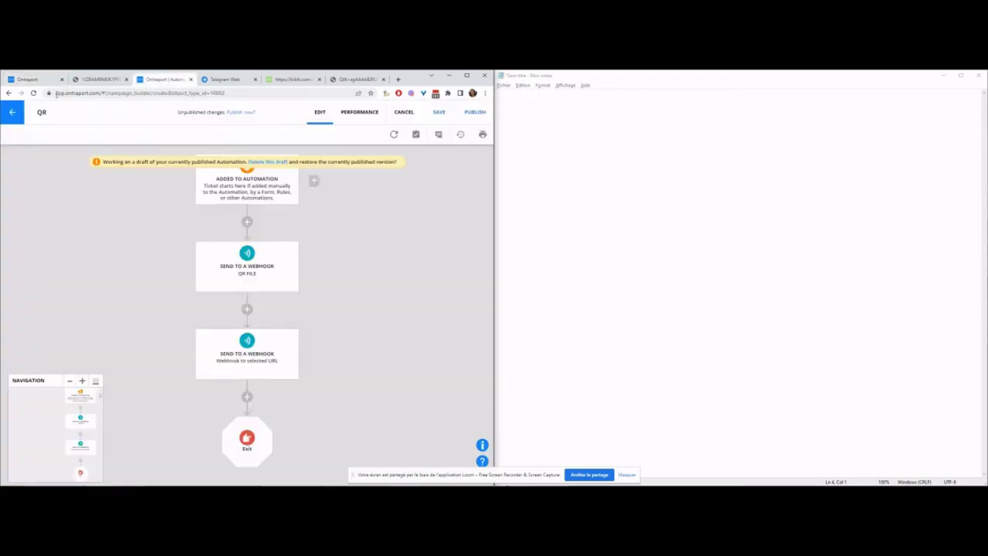
Step: Create a new raw HTML email in the Tickets messages
left_click(11, 112)
mouse_move(224, 112)
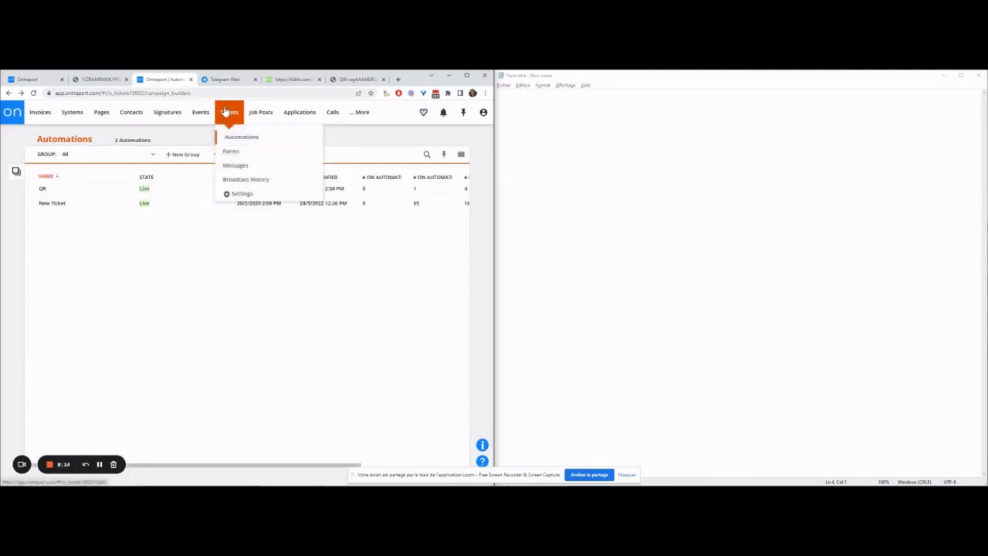
left_click(235, 165)
left_click(268, 155)
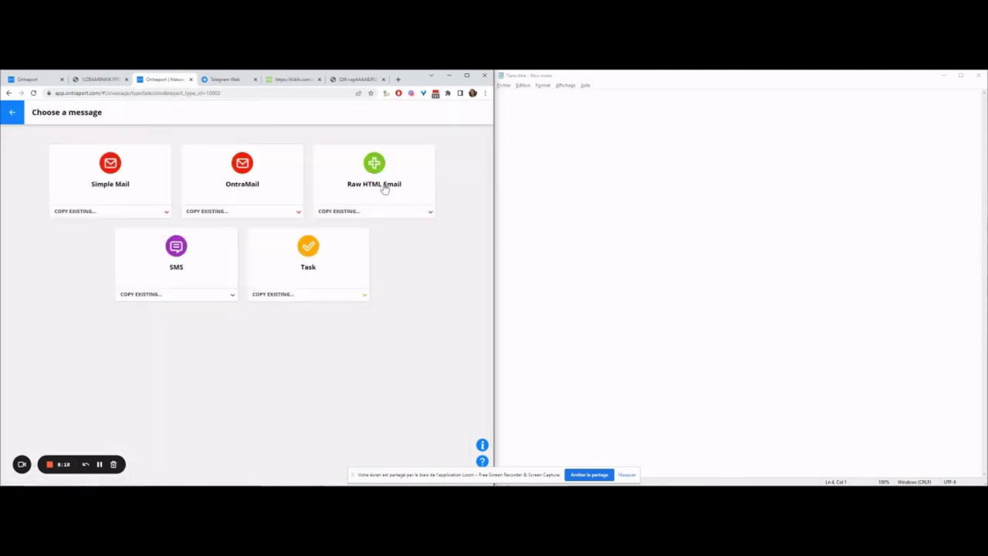
left_click(384, 189)
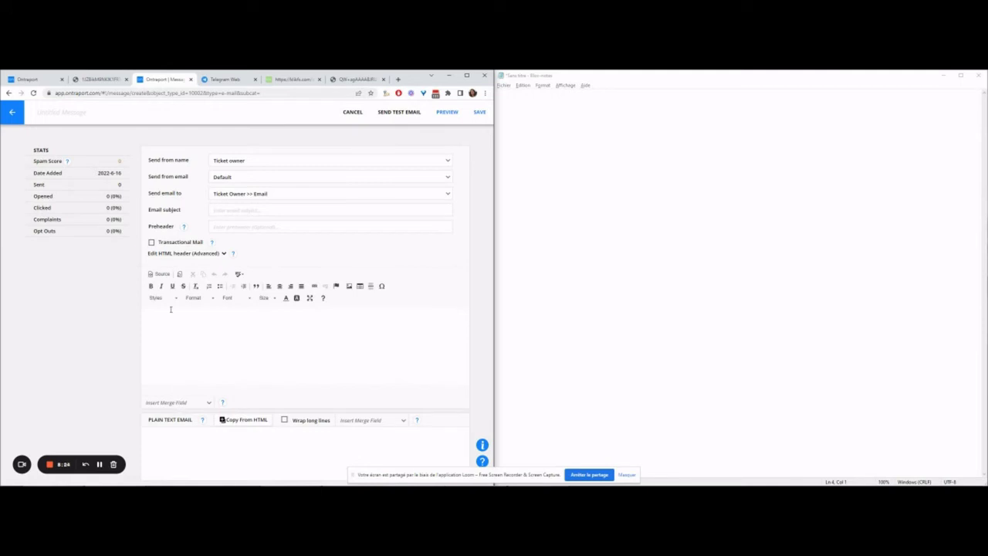
Step: In the email source code, enter <img src=" with the Ticket QR merge field
left_click(160, 273)
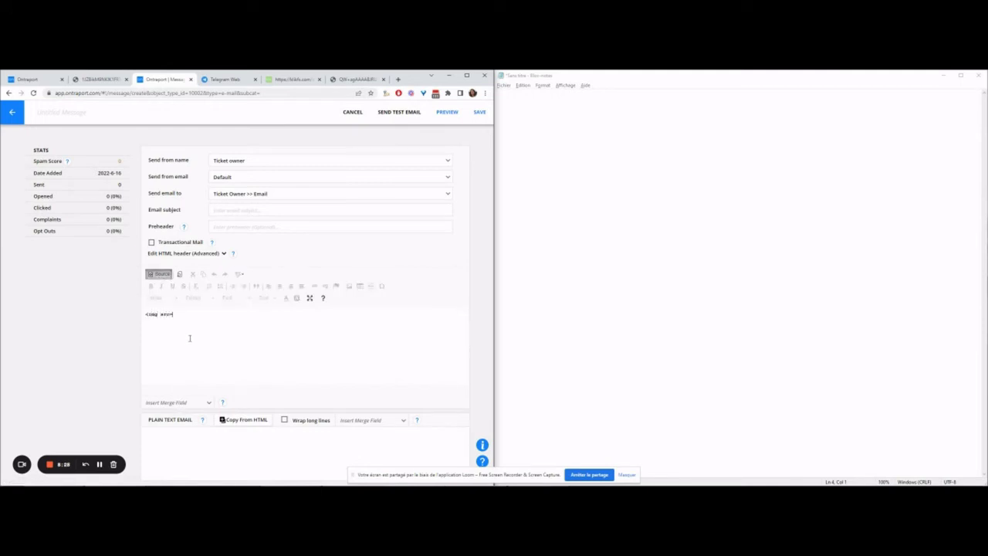
type("<img src=\"")
left_click(207, 403)
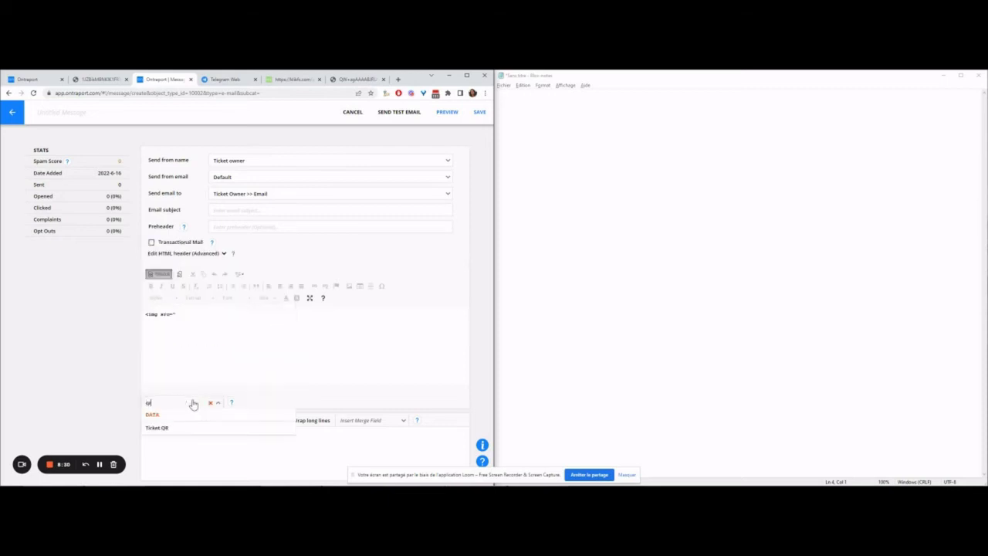
left_click(185, 427)
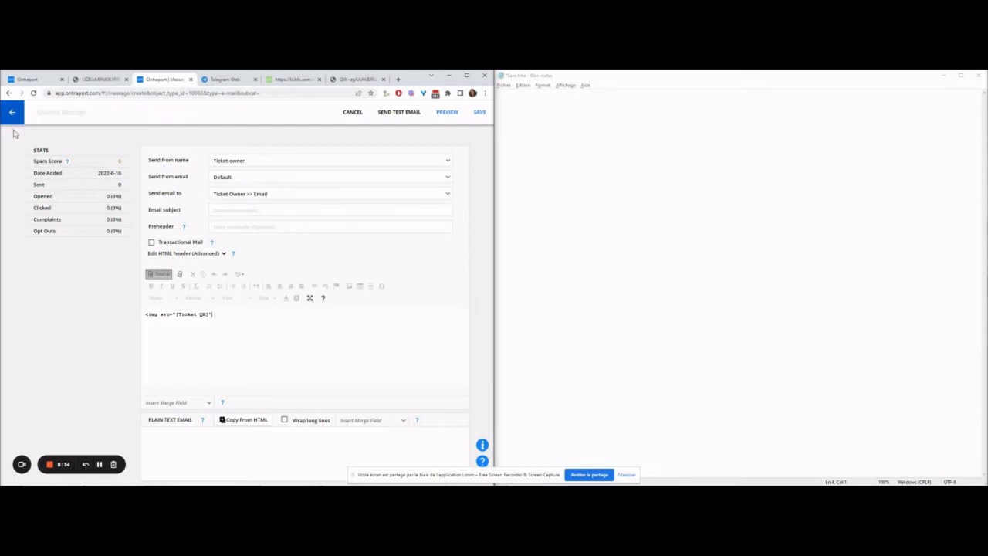
Step: Navigate to the landing pages list
left_click(27, 81)
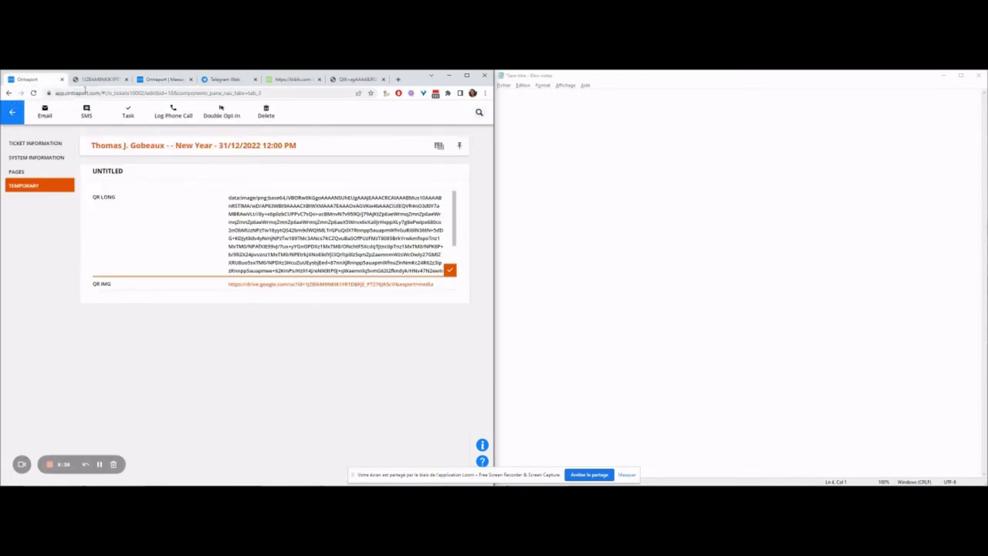
left_click(162, 80)
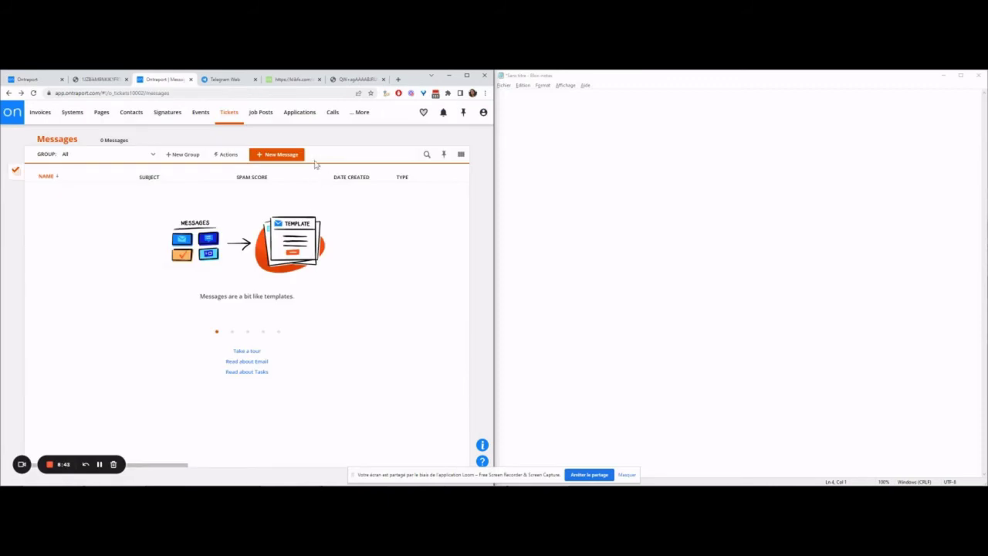
left_click(357, 113)
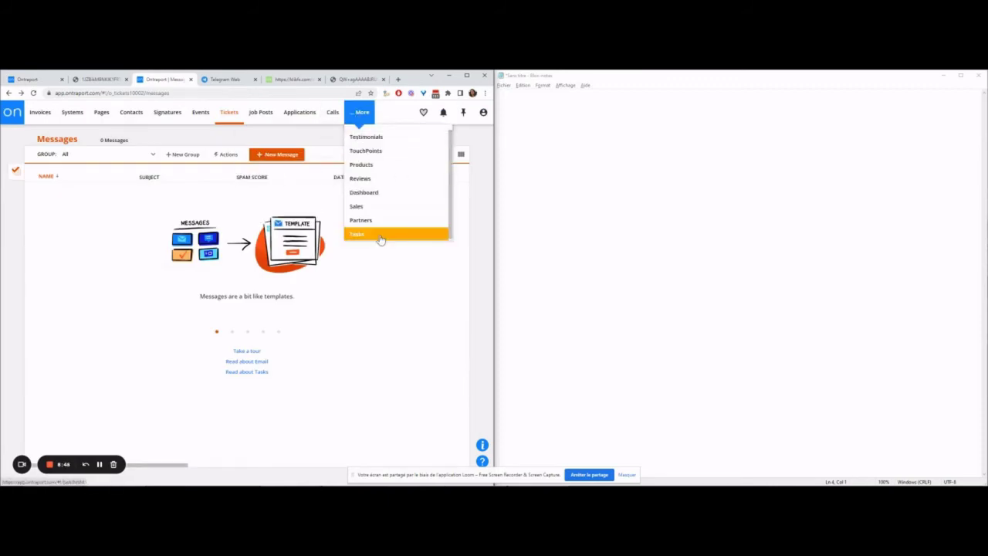
mouse_move(198, 114)
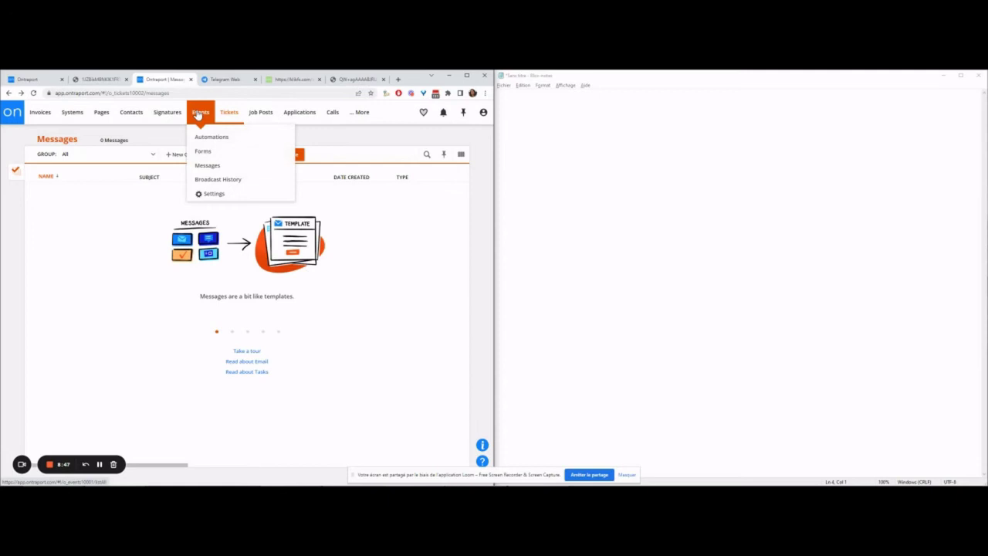
mouse_move(102, 116)
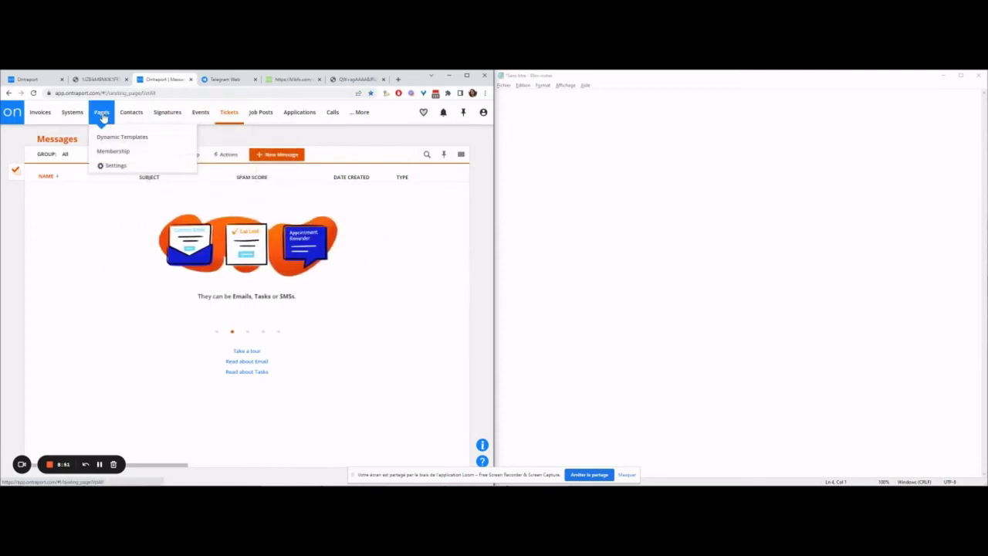
left_click(103, 115)
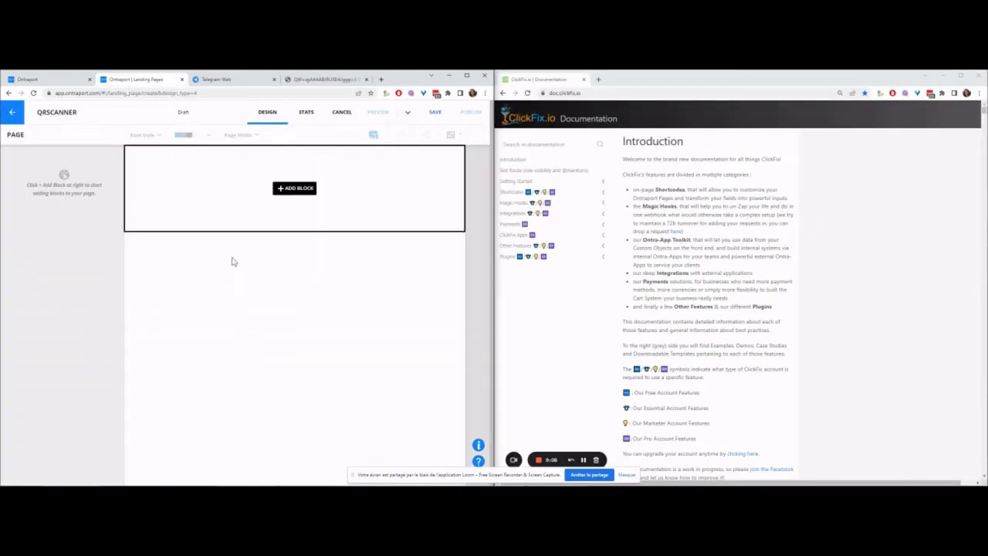
Step: Add a single-column block with a Tickets > Unique ID form field to the QRSCANNER page
left_click(268, 190)
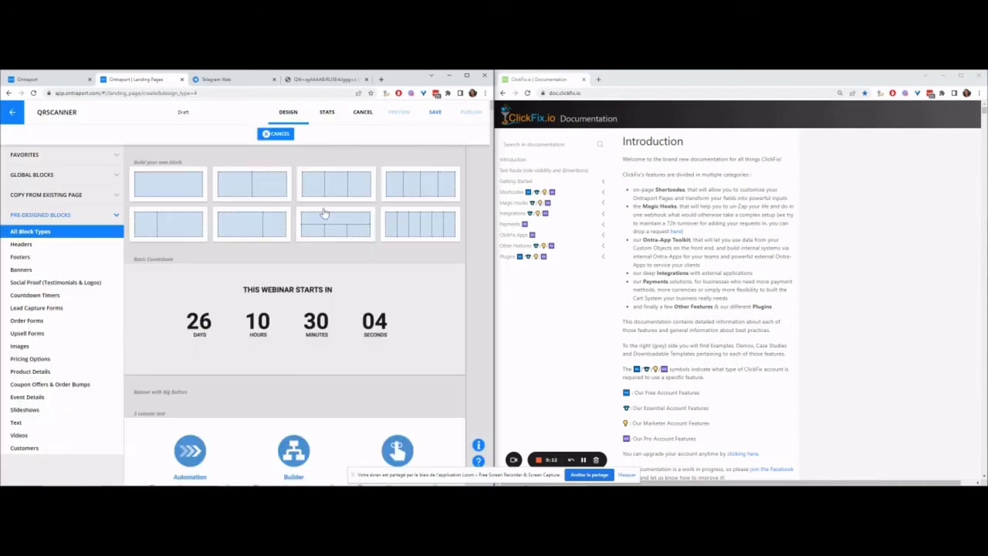
left_click(189, 199)
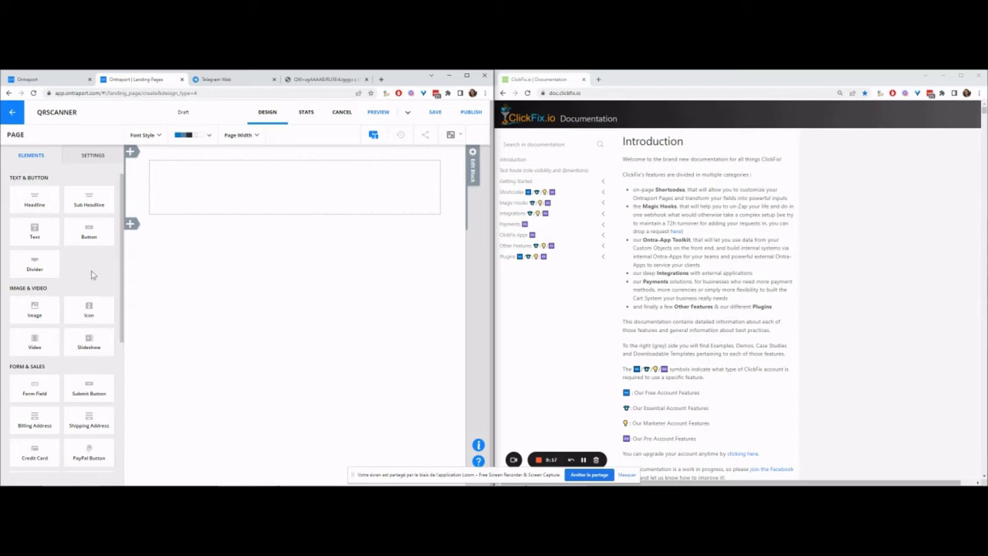
left_click_drag(15, 385, 278, 180)
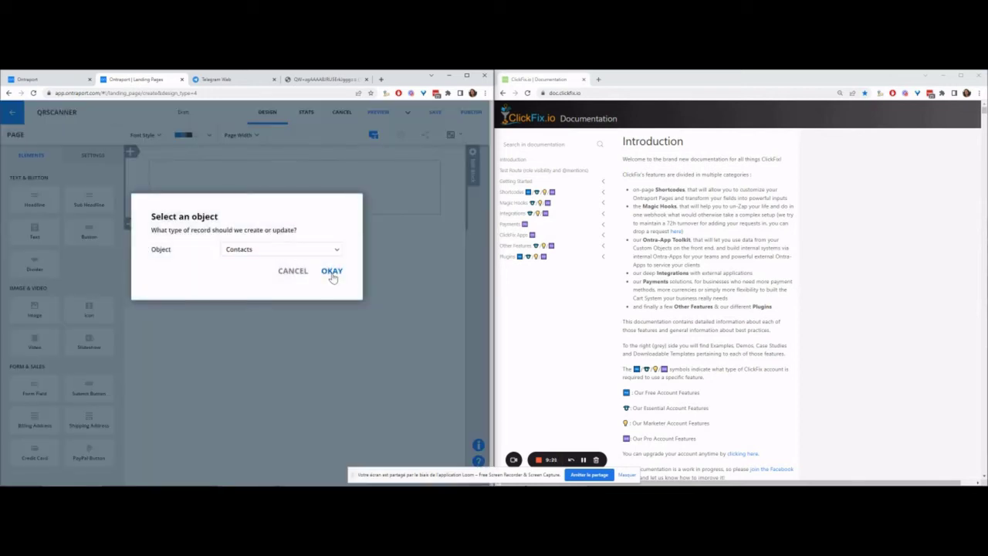
left_click(309, 249)
left_click(309, 327)
left_click(328, 286)
left_click(331, 271)
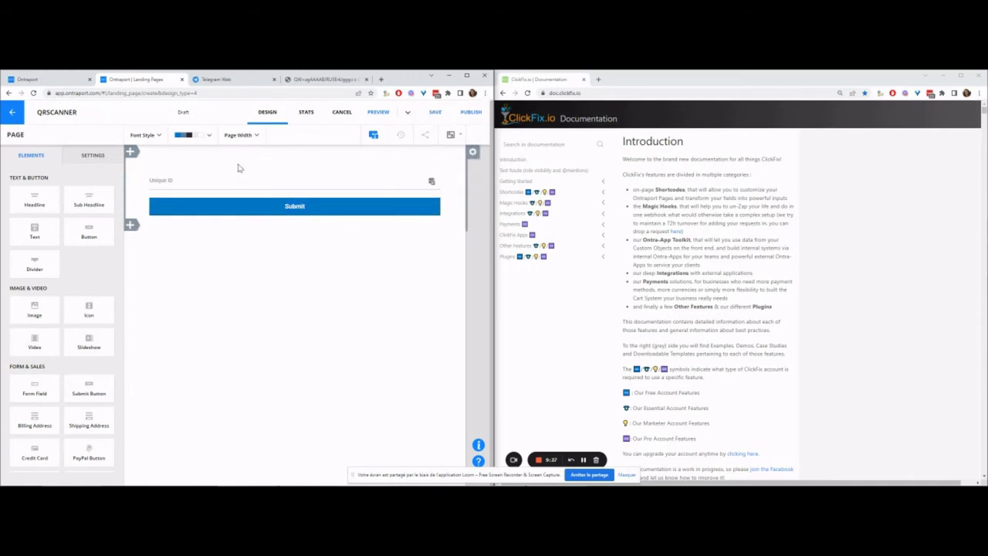
left_click(101, 158)
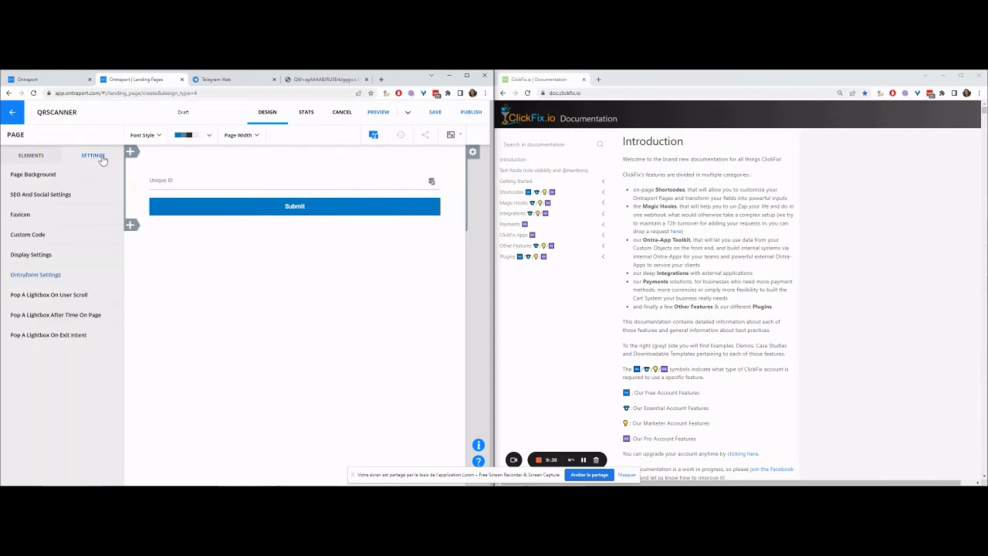
Step: Keep the page visible to everyone and paste the ClickFix Pro Tip starter code into the header
left_click(50, 255)
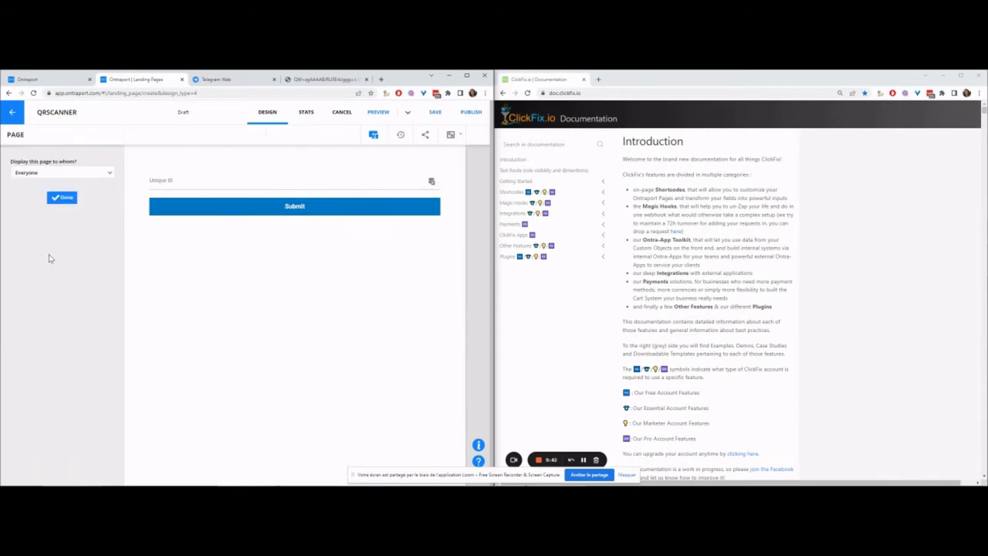
left_click(66, 196)
left_click(57, 235)
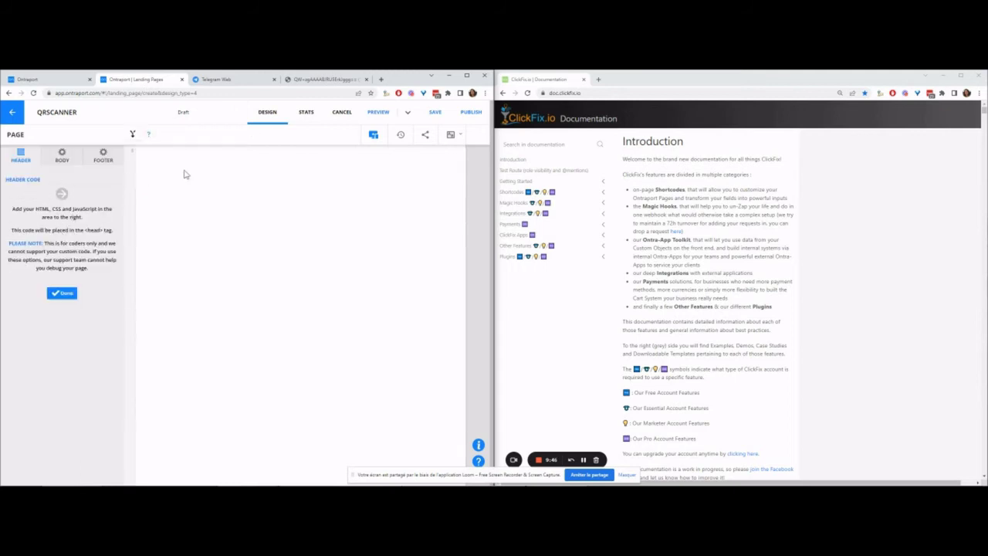
left_click(517, 192)
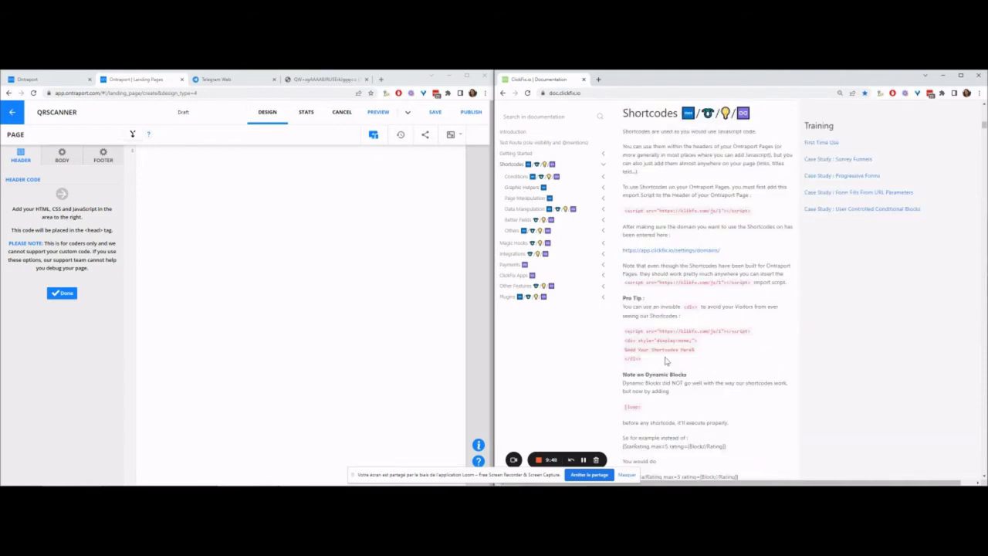
left_click_drag(665, 359, 619, 332)
key("ctrl+c")
left_click(183, 179)
key("ctrl+v")
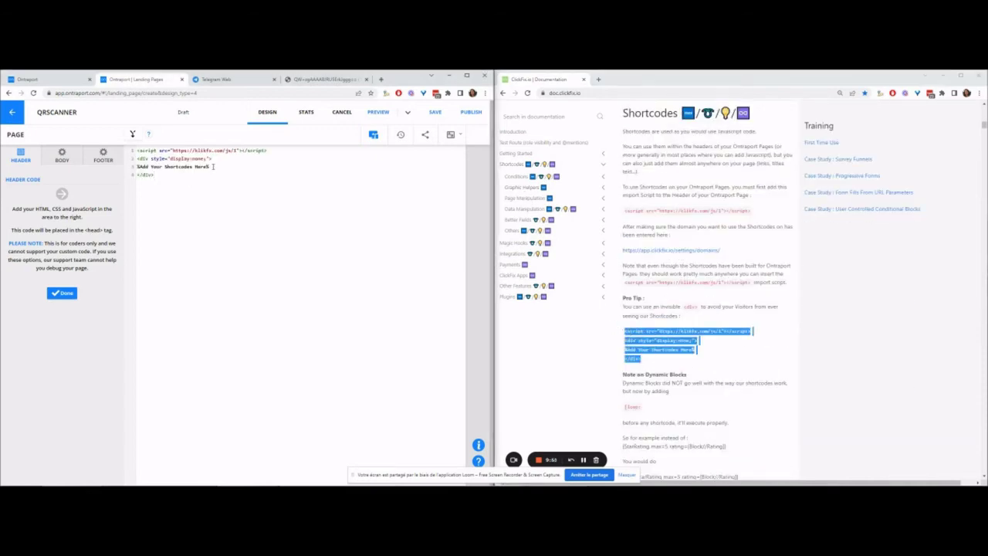
Step: Replace the placeholder shortcode with the [QrScan] example from the ClickFix docs
left_click_drag(214, 166, 6, 170)
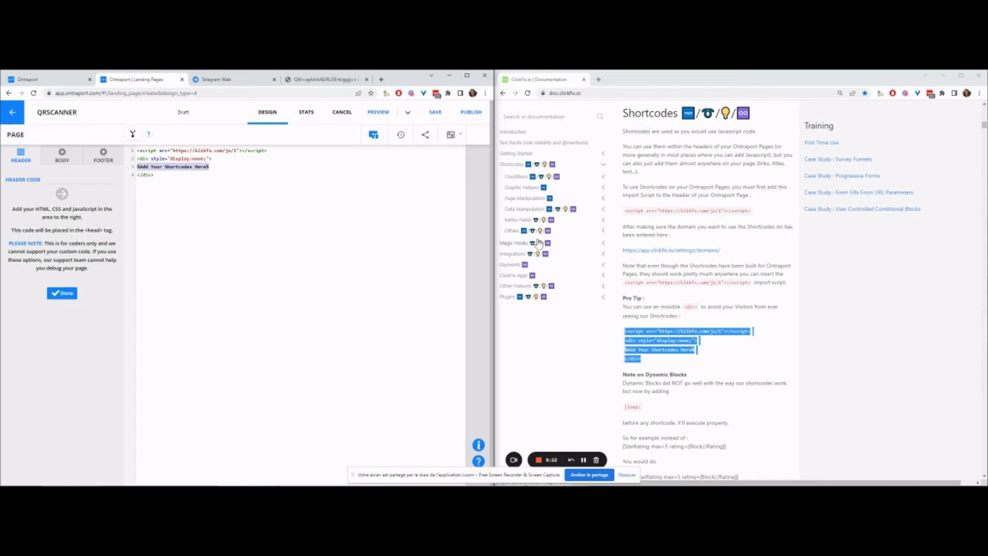
left_click(524, 220)
left_click(520, 276)
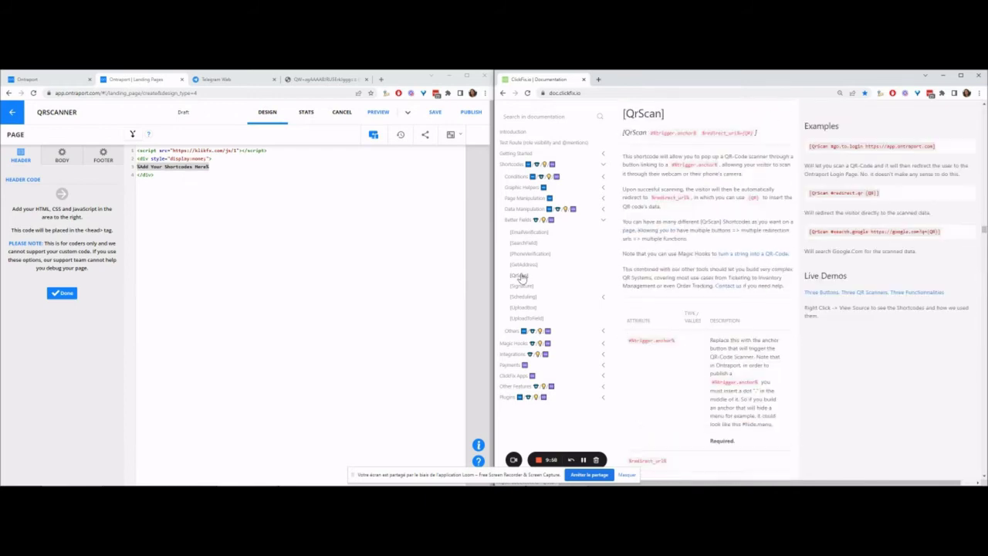
left_click_drag(622, 132, 770, 139)
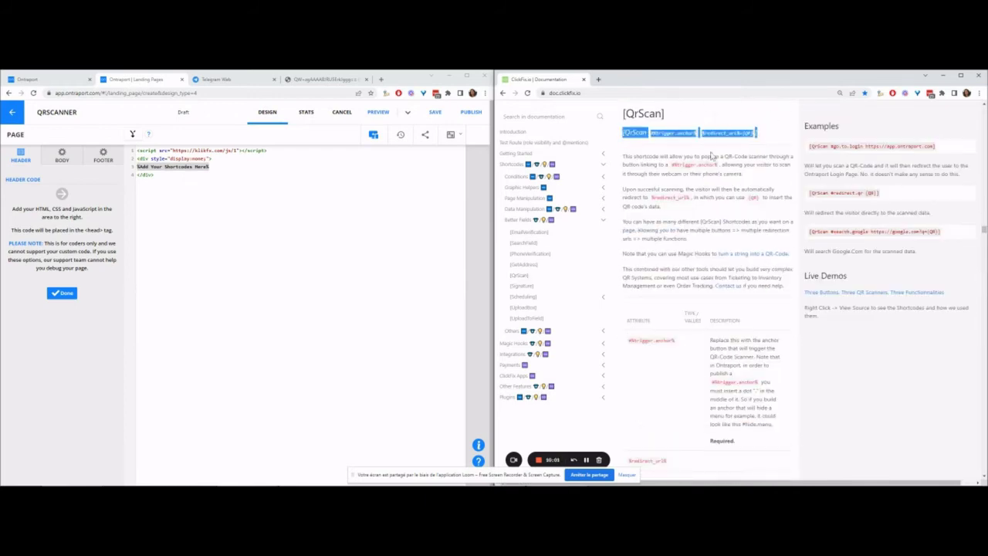
left_click(194, 200)
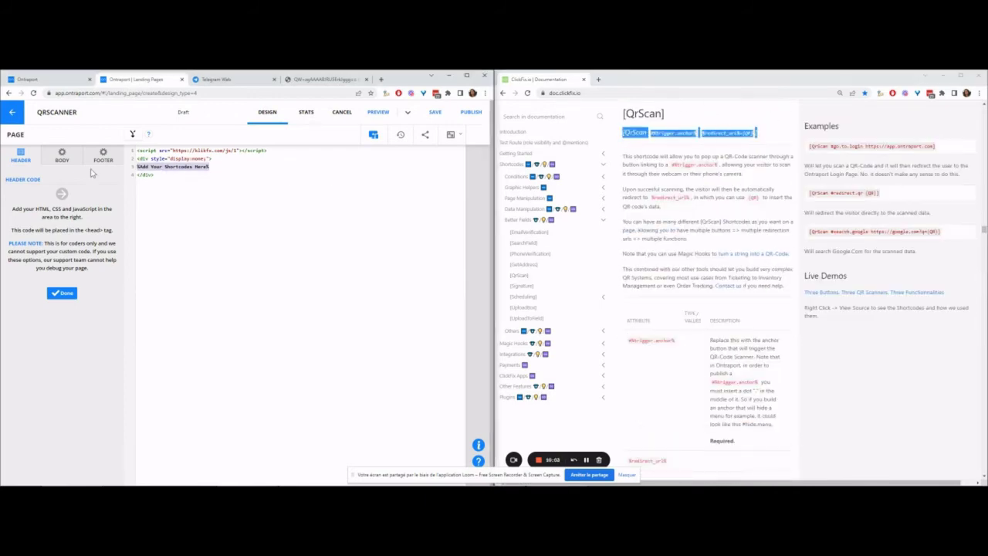
key("ctrl+v")
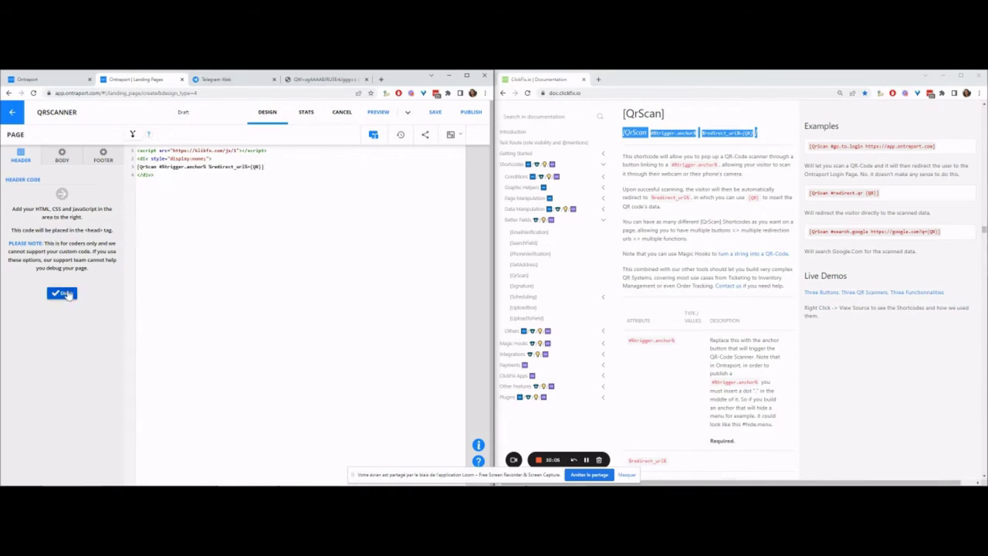
Step: Set the QrScan parameters to #scan and #fillup., drop the redirect url, and save
left_click_drag(160, 166, 208, 167)
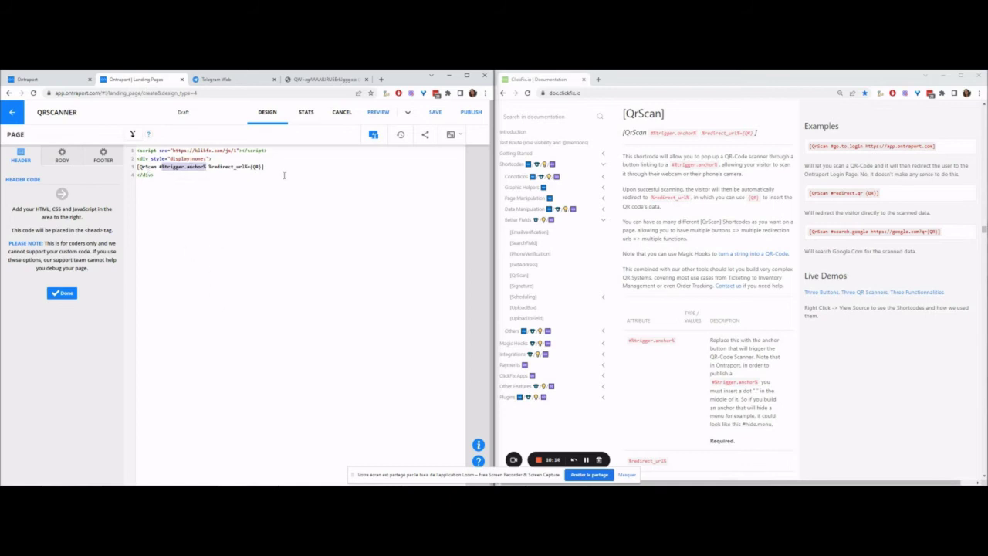
type("#scan")
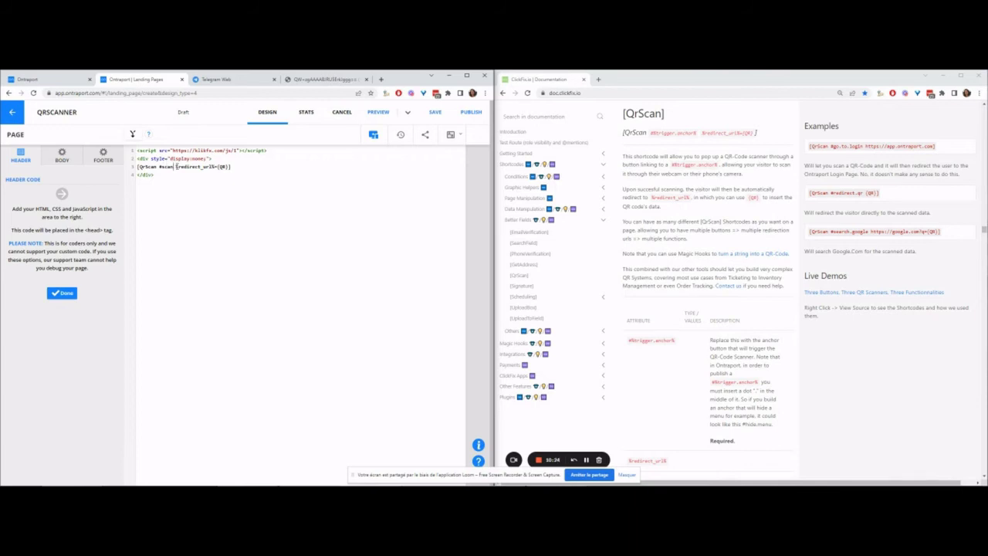
left_click_drag(176, 166, 217, 163)
key("BackSpace")
type("#fillup.")
left_click(62, 292)
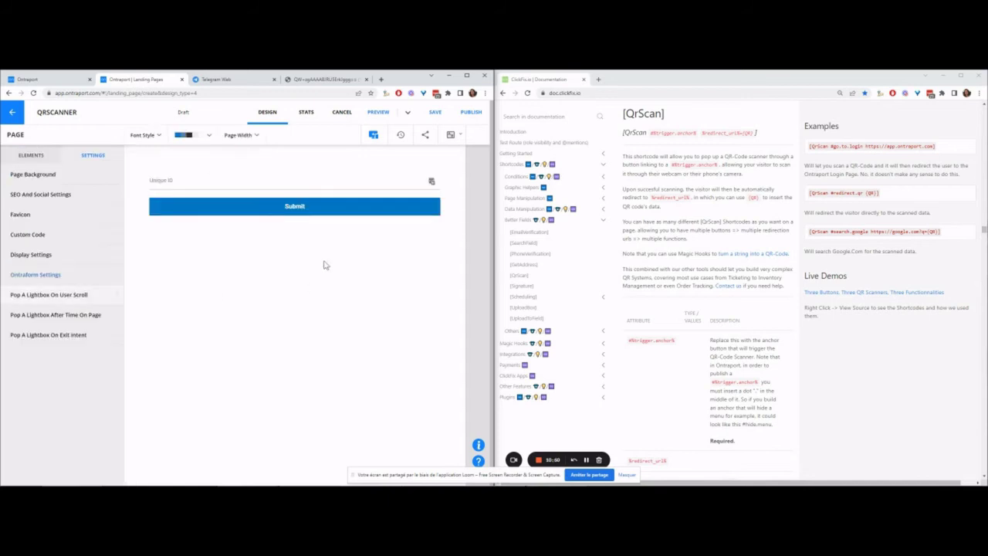
Step: Add an [IfAnchor #fillup.$qr] line below the QrScan shortcode
left_click(28, 234)
left_click(221, 166)
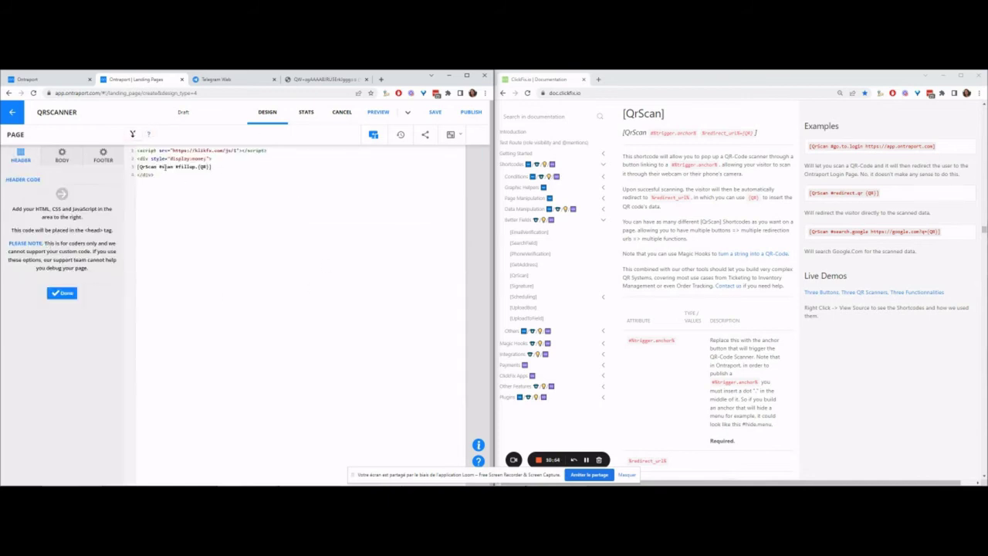
key("Return")
key("Return")
type("[IfAnchor #fillup.$qr]")
key("Return")
left_click_drag(188, 182, 196, 183)
left_click(195, 191)
key("Return")
Step: Add [FillField unique_id with $qr] and close the block with [/IfAnchor]
type("[fill")
key("BackSpace")
key("BackSpace")
type("unla")
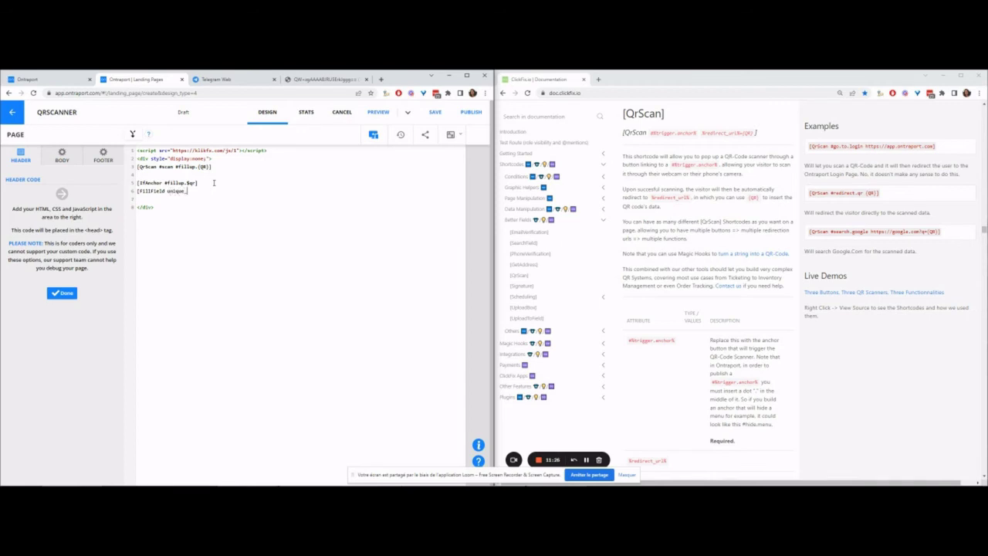
type("ue_id with $qr]")
key("Return")
type("[/IfAnchor]")
Step: Add an [IfField unique_id not ''] block containing [Submit #] and closed by [/IfField]
key("Return")
key("Return")
type("[IfField unique_id not '']")
key("Return")
type("[Submit")
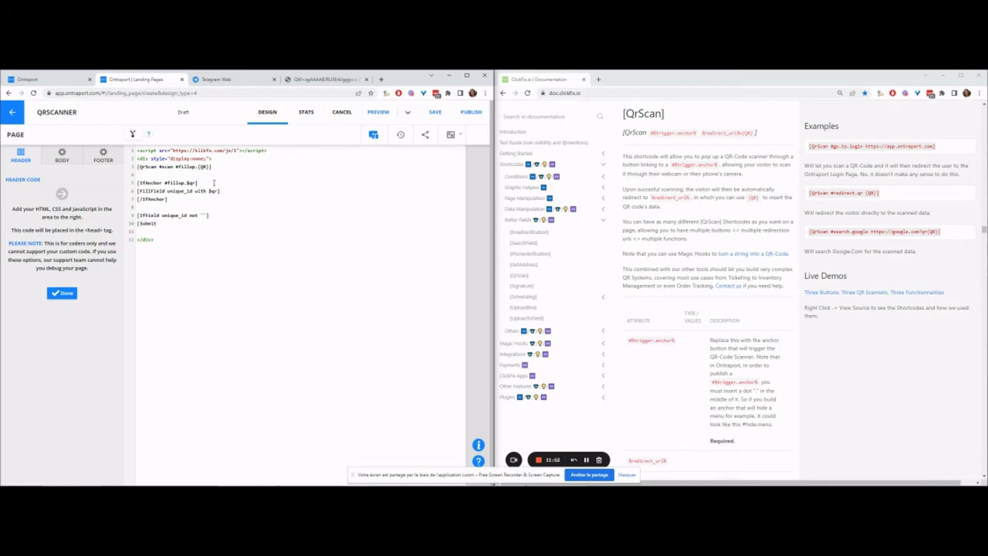
key("Return")
type("[/IfField]")
key("Up")
type("#")
Step: Copy the Unique ID form block's id into the header's Submit shortcode
left_click(62, 292)
left_click(406, 188)
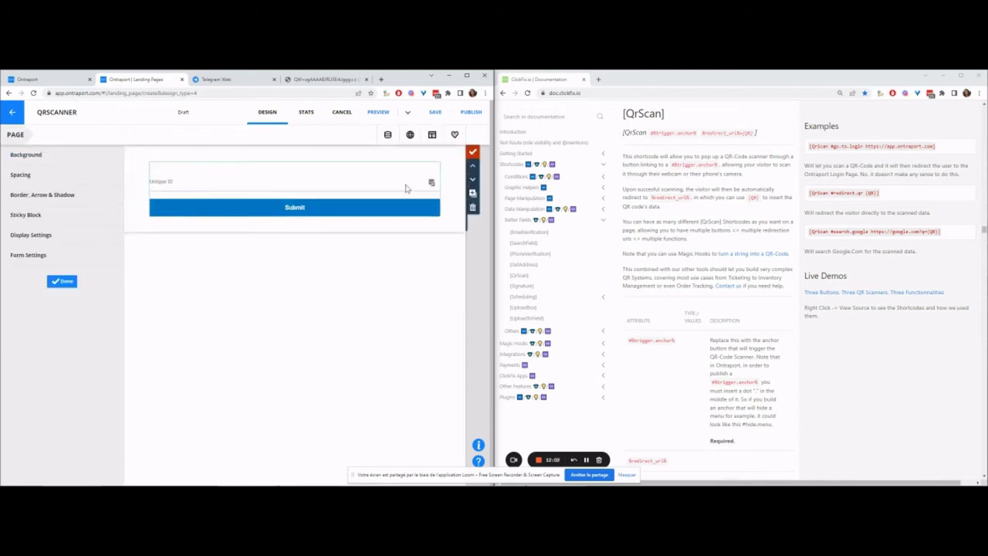
double_click(46, 467)
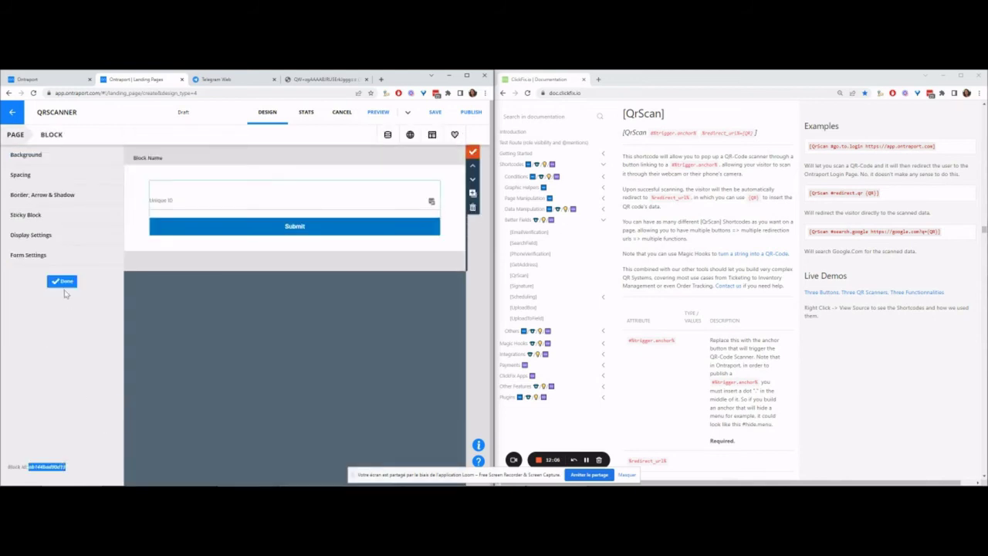
left_click(62, 281)
left_click(69, 235)
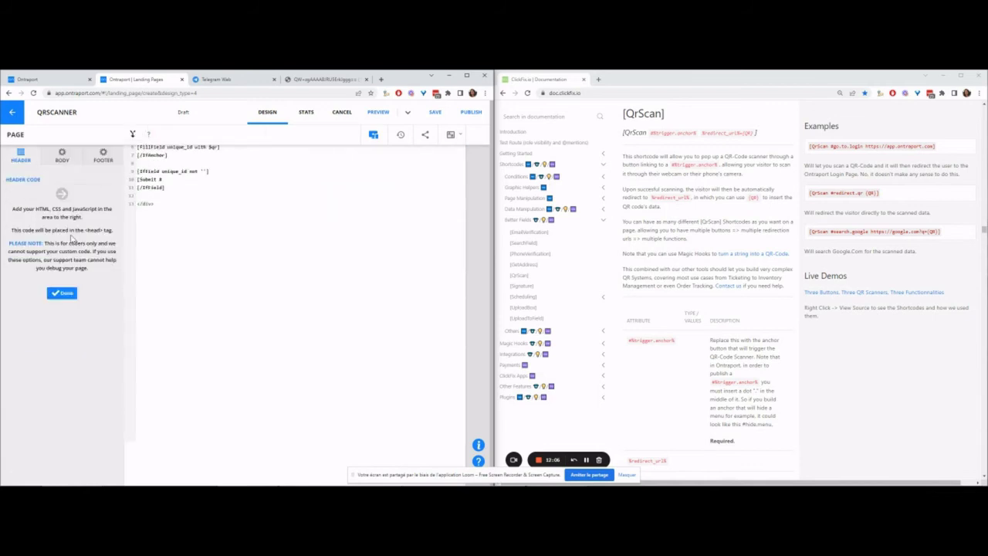
key("ctrl+v")
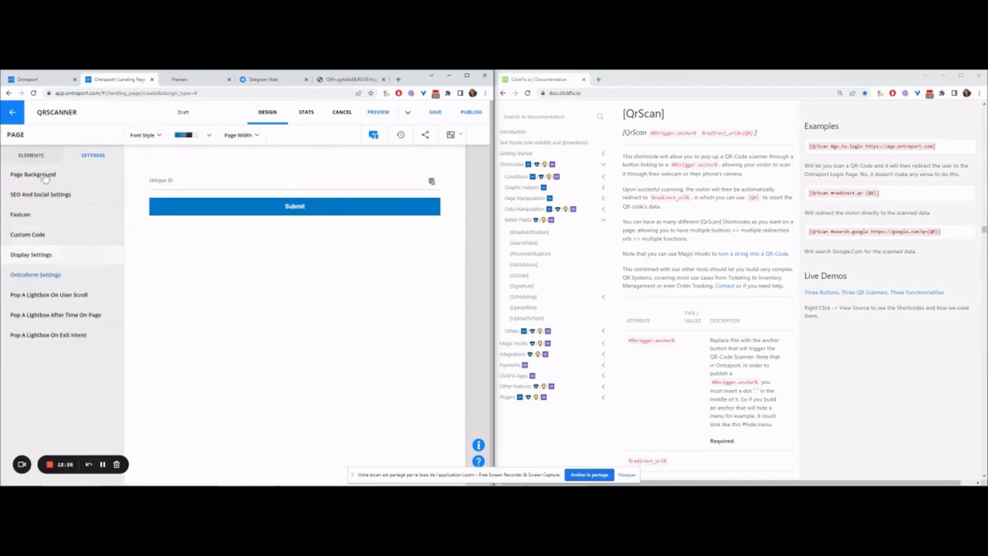
Step: Add a button above the Unique ID field and label it SCAN
left_click(31, 155)
left_click_drag(74, 233, 295, 158)
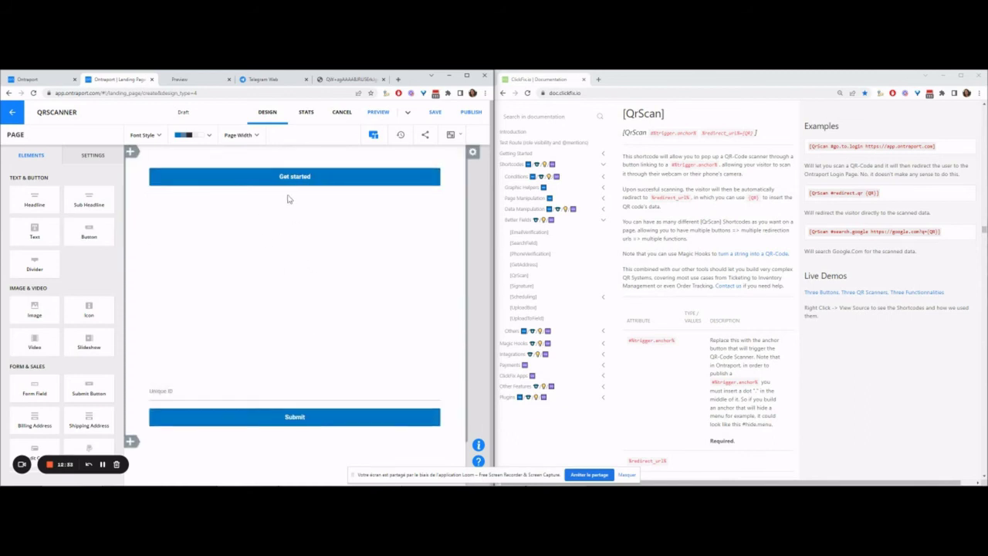
left_click(274, 192)
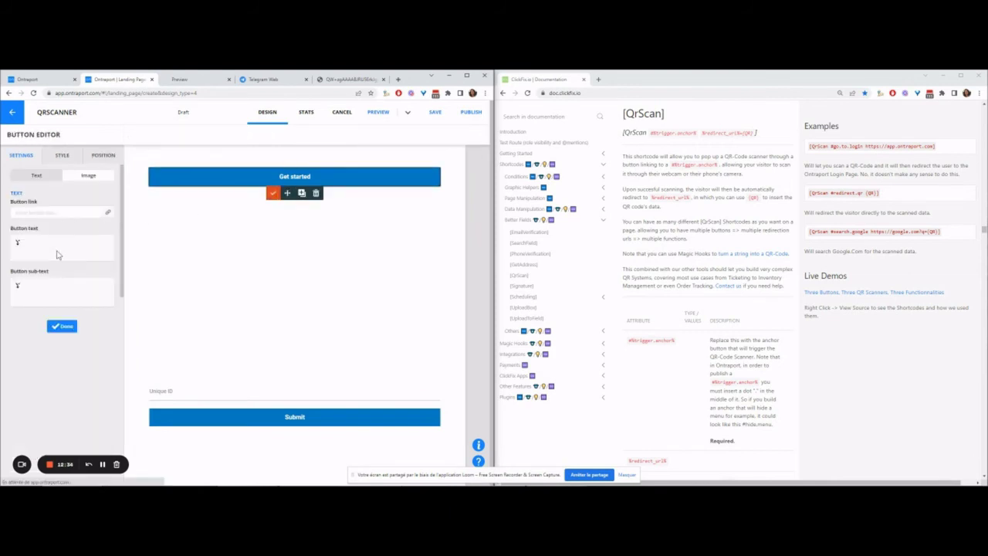
left_click(56, 255)
triple_click(38, 257)
left_click(47, 257)
triple_click(47, 258)
type("SCAN")
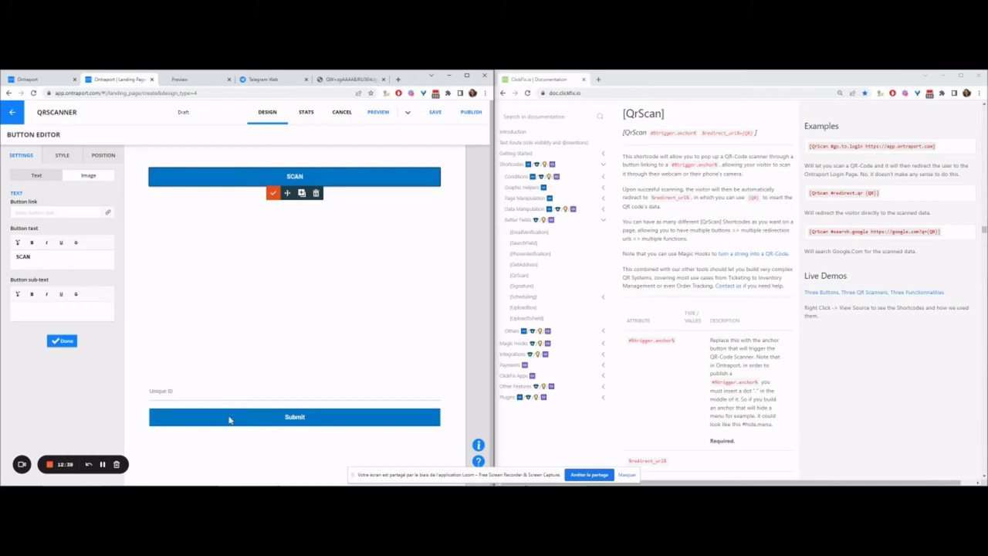
Step: Link the SCAN button to #scan with protocol Other and save the page
left_click(55, 213)
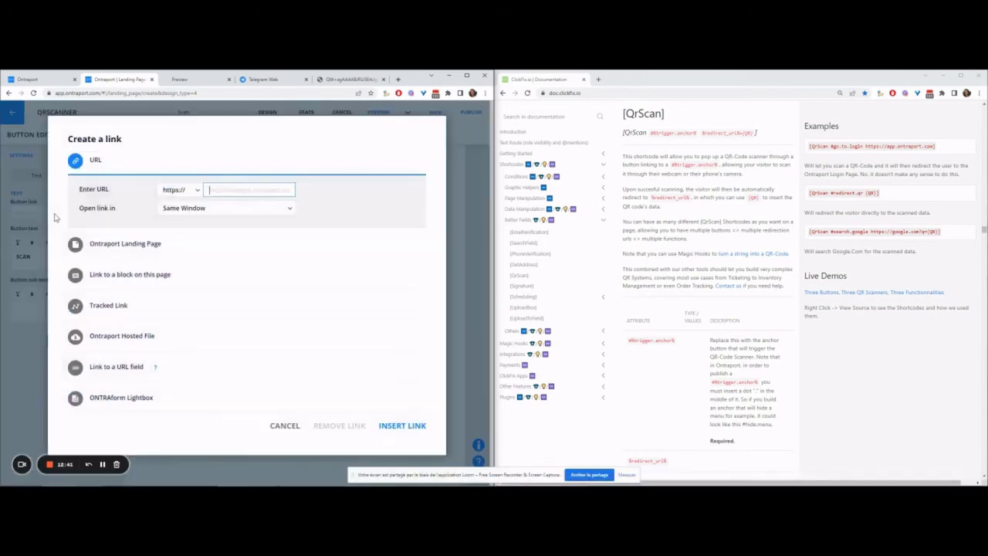
type("#scan")
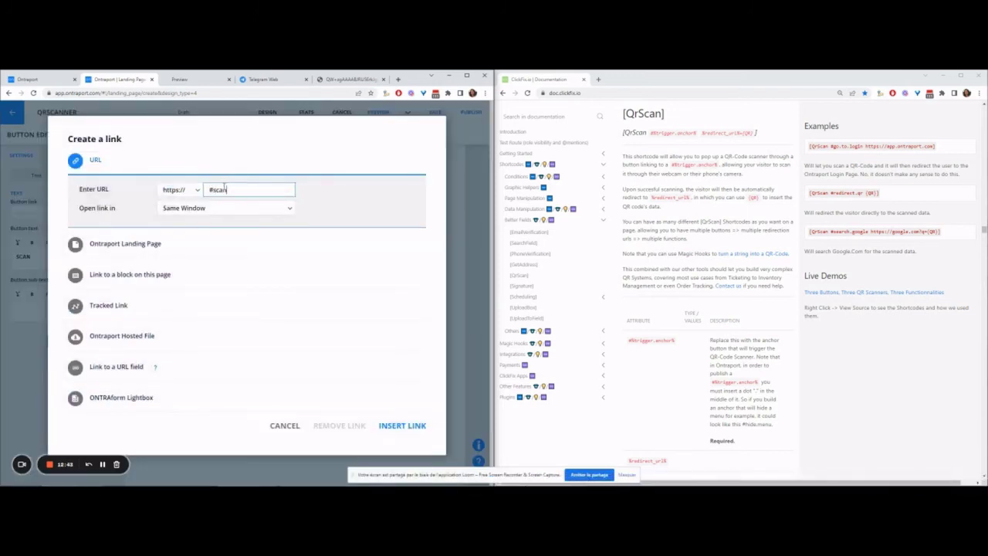
left_click(193, 189)
left_click(186, 267)
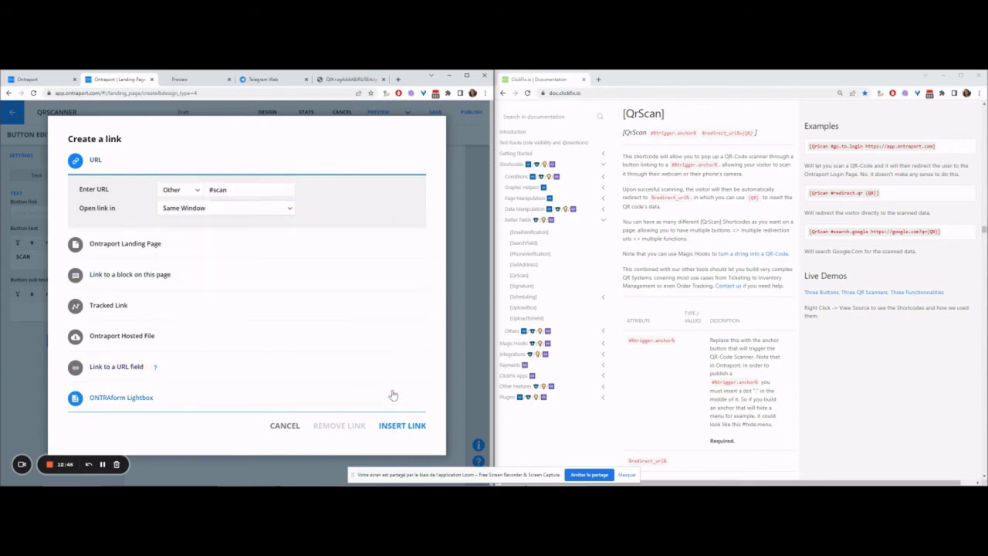
left_click(402, 425)
left_click(62, 342)
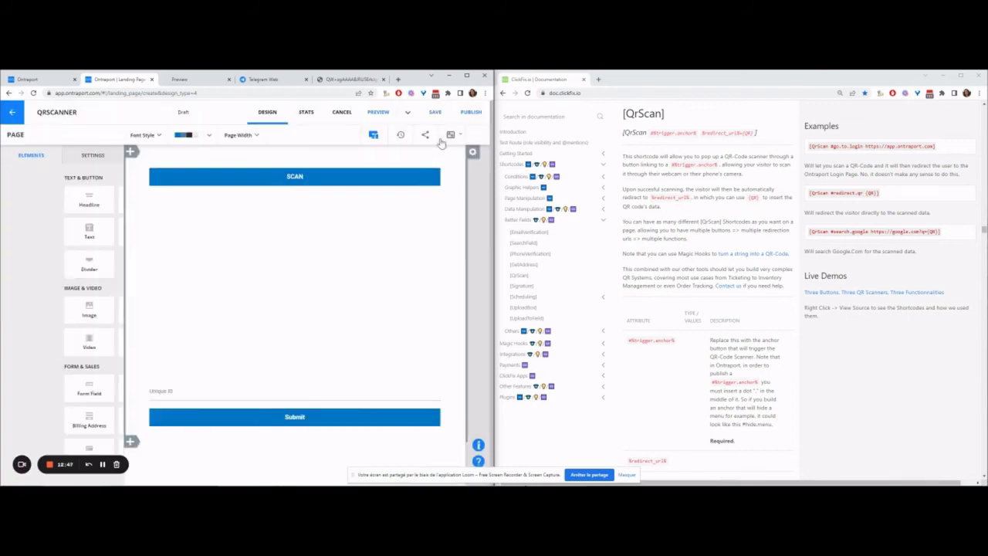
left_click(382, 115)
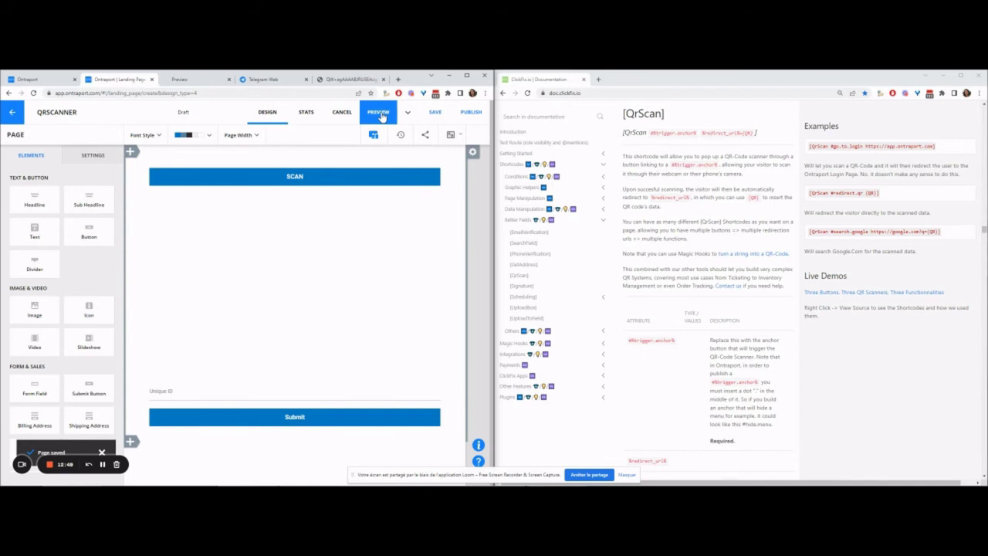
left_click(141, 80)
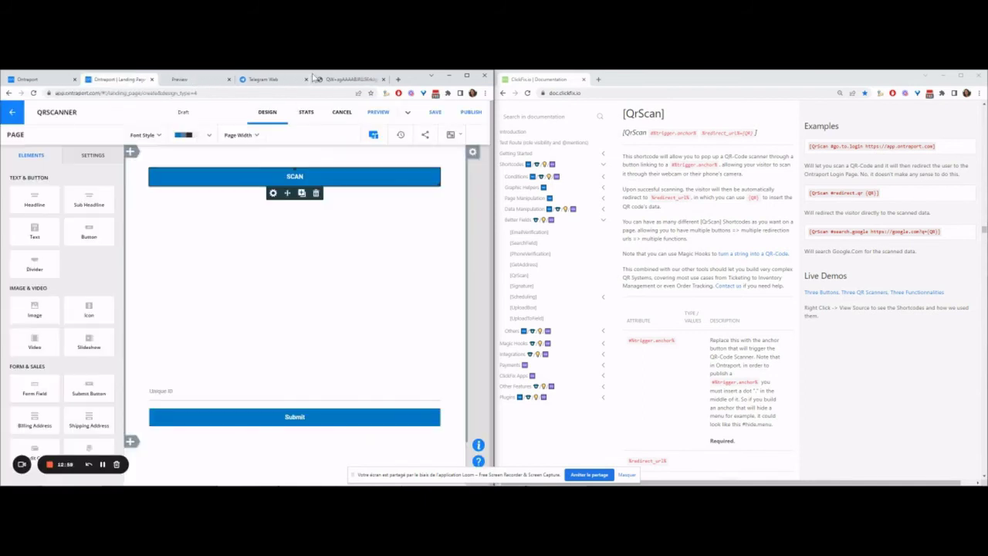
Step: Preview the QRSCANNER page, move its editor into the right browser window, and save
left_click(200, 80)
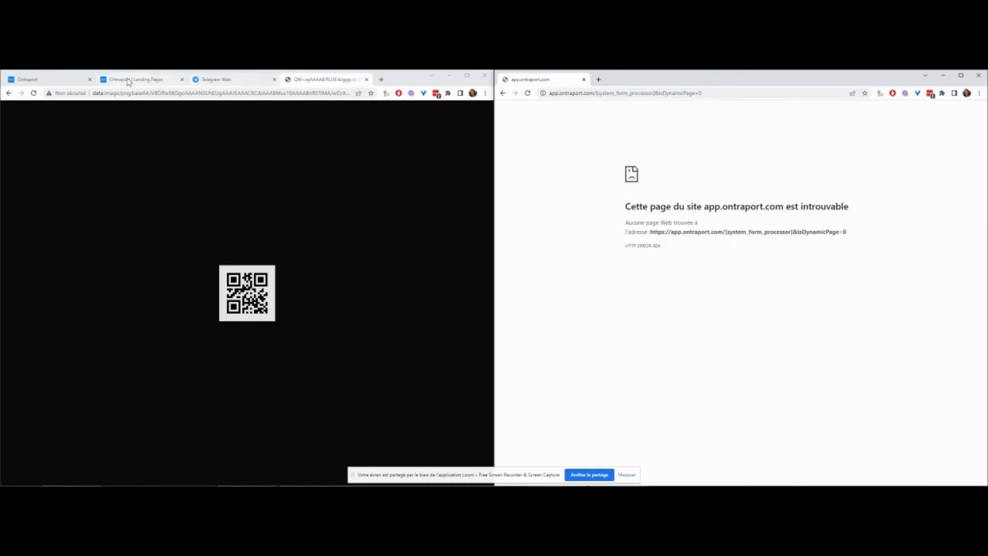
left_click(127, 78)
left_click_drag(597, 81, 598, 83)
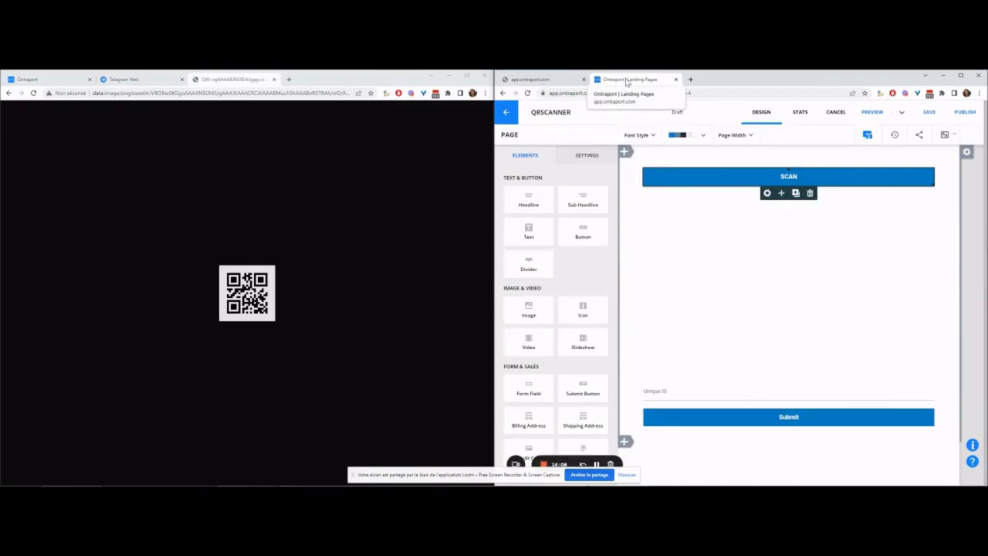
left_click(931, 110)
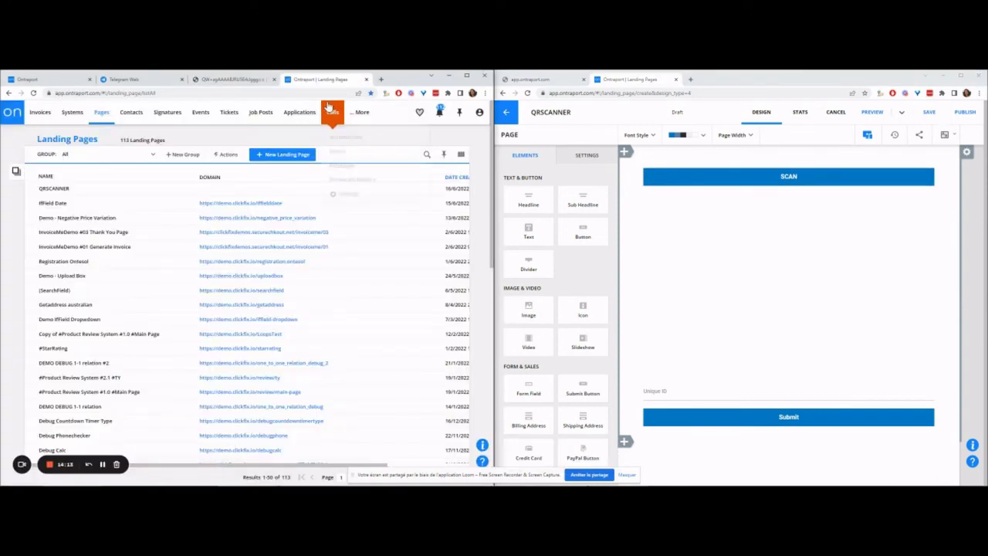
Step: Start a new Tickets-based dynamic template from scratch
mouse_move(98, 112)
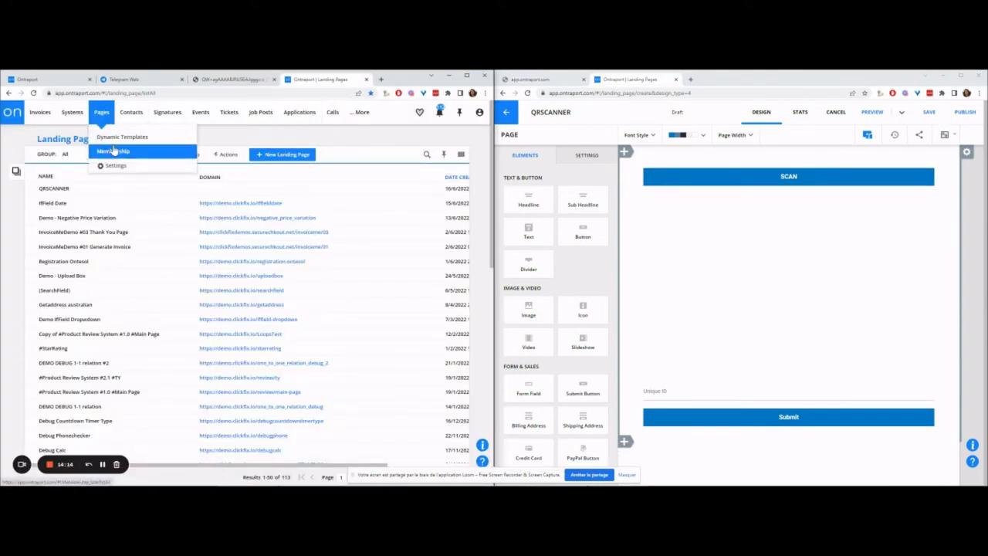
left_click(117, 137)
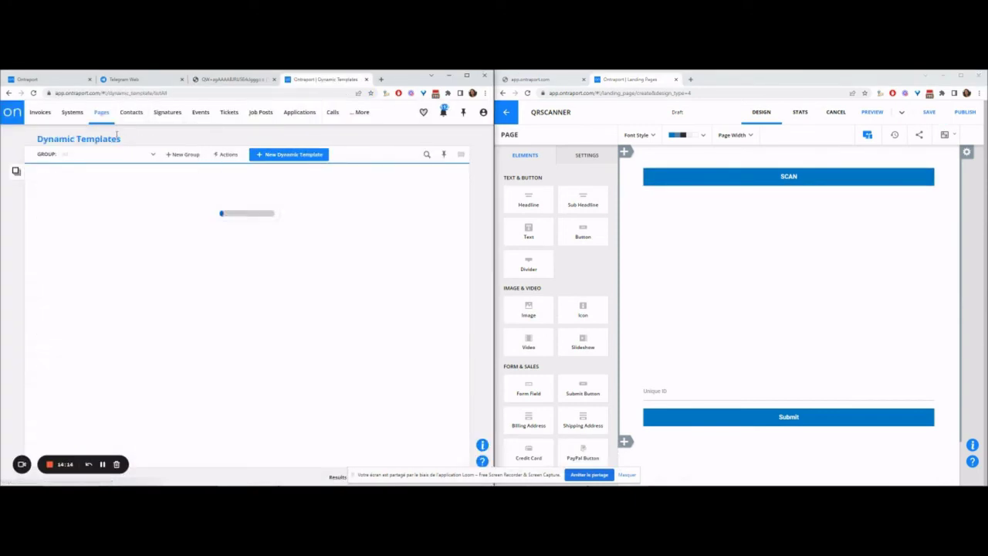
left_click(279, 154)
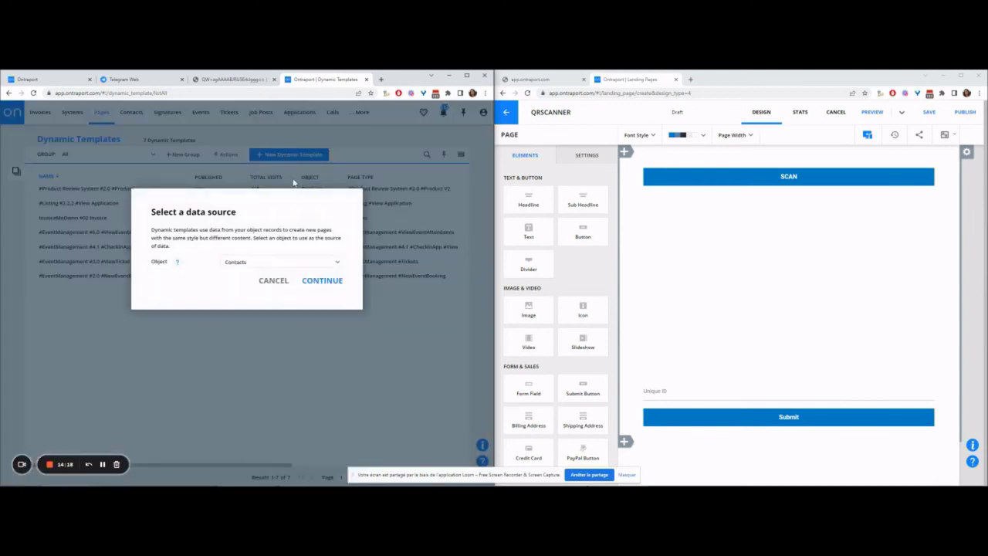
left_click(304, 261)
type("tick")
key("Return")
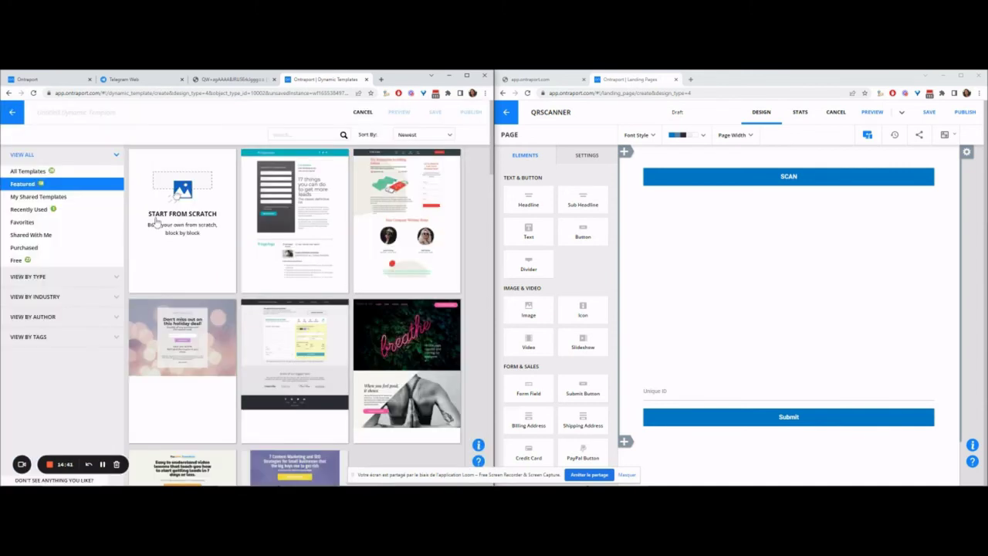
left_click(177, 193)
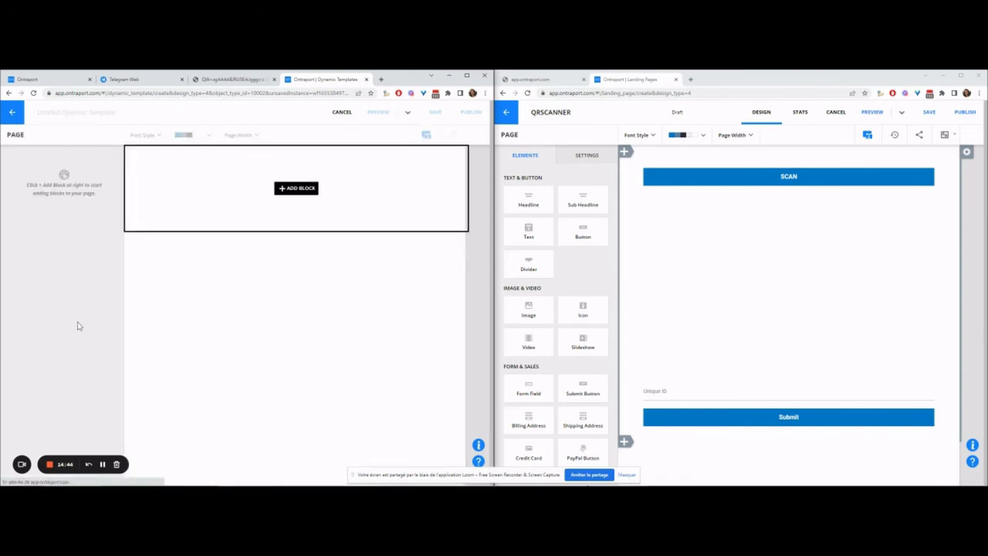
Step: Name the template QR CHECKER AND CONFIRM and add an empty one-column block
type("QR CHECKER AND CONFIRM")
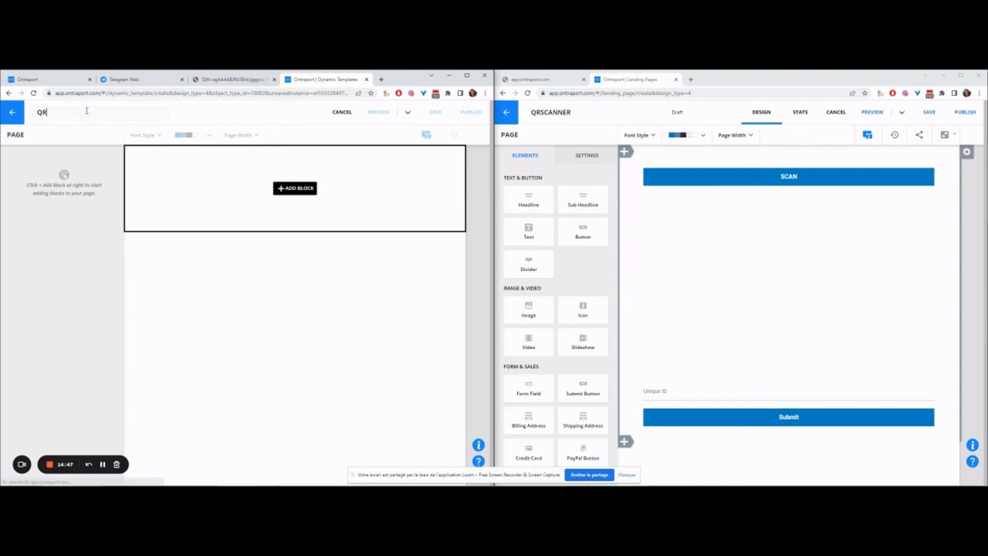
left_click(252, 204)
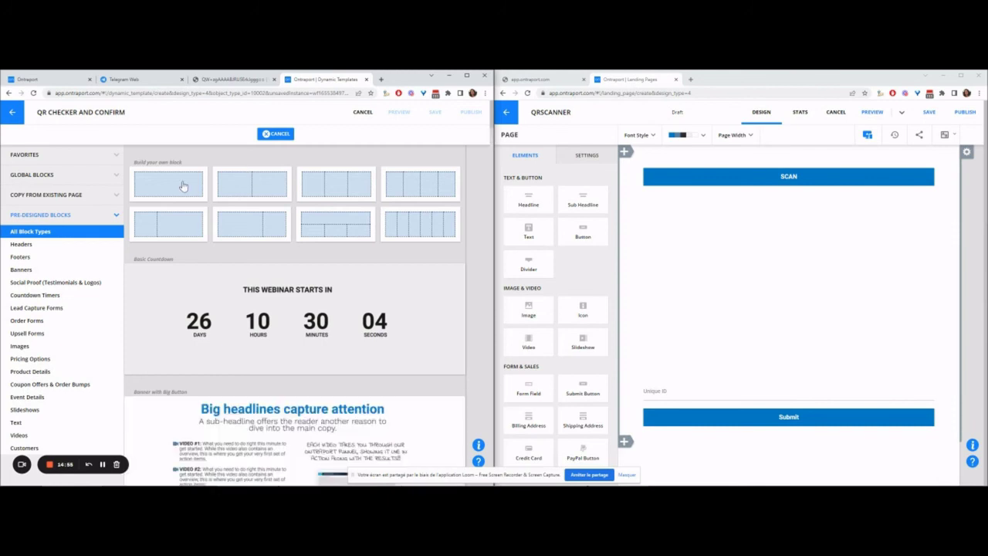
left_click(183, 186)
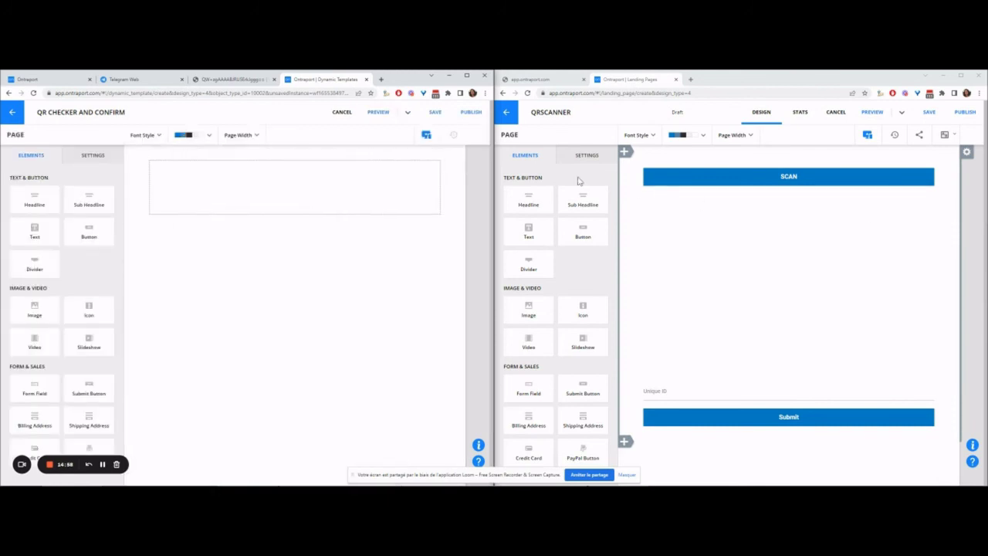
Step: Add a form to the block with its Unique ID field prefilled from the page's Unique ID
left_click_drag(35, 390, 307, 196)
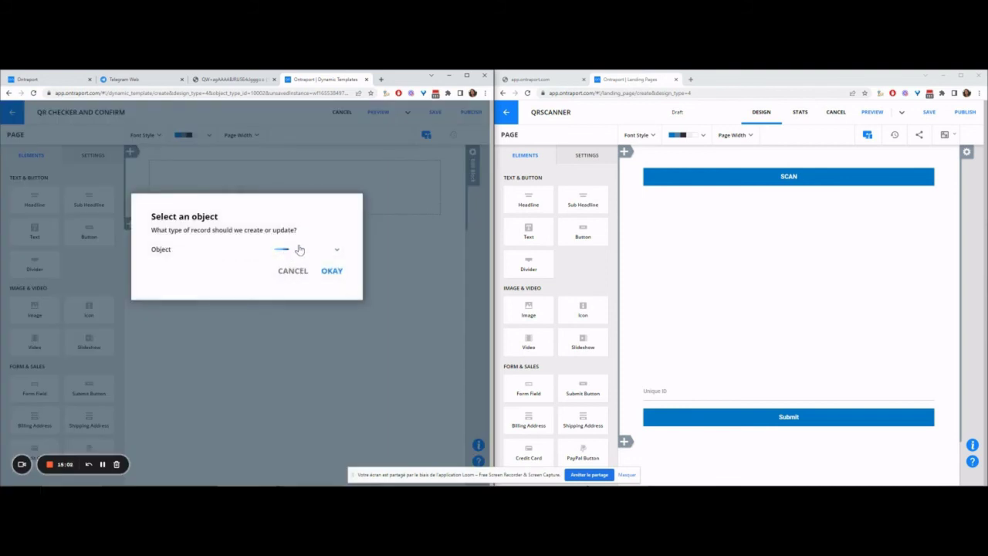
left_click(331, 269)
left_click(263, 188)
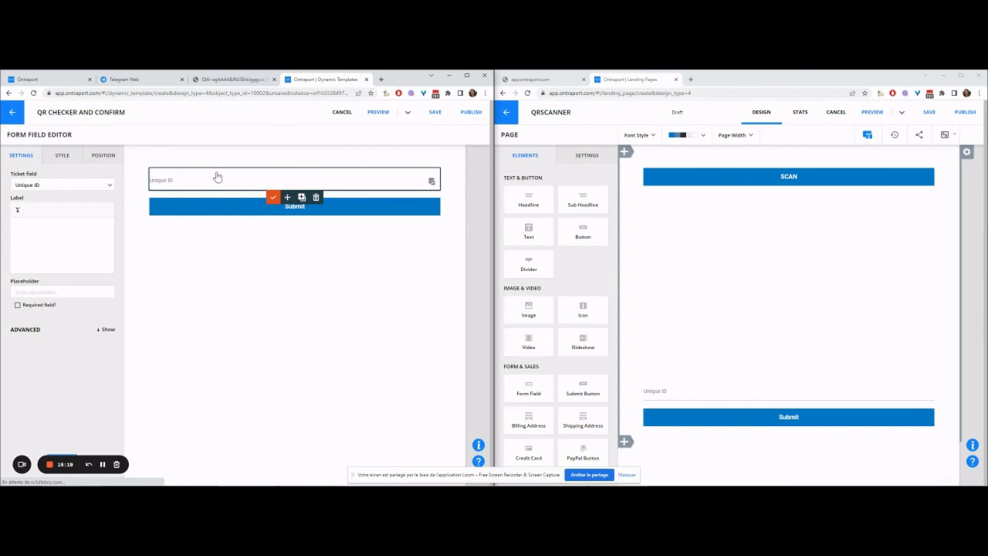
left_click(47, 223)
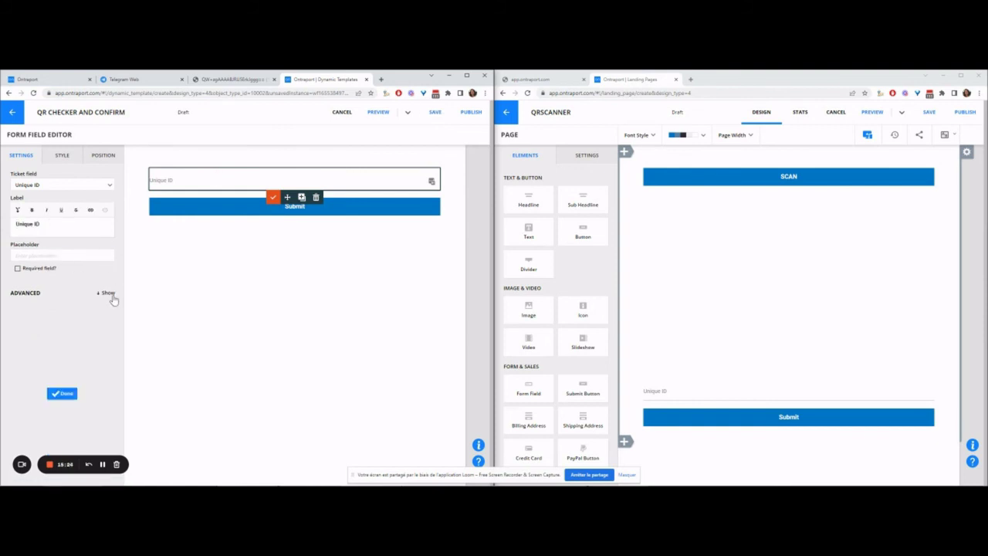
left_click(108, 294)
left_click(19, 325)
type("unique")
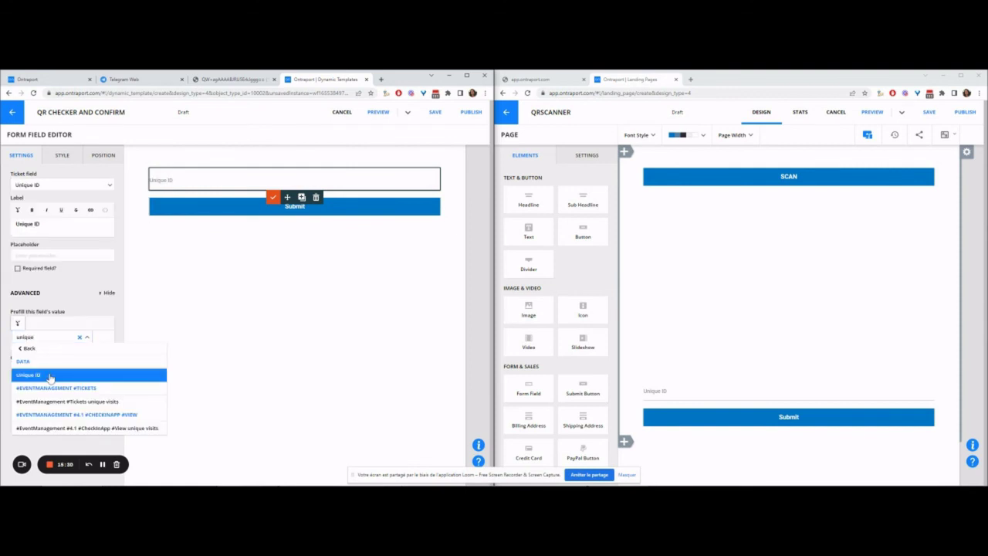
left_click(28, 375)
left_click(31, 392)
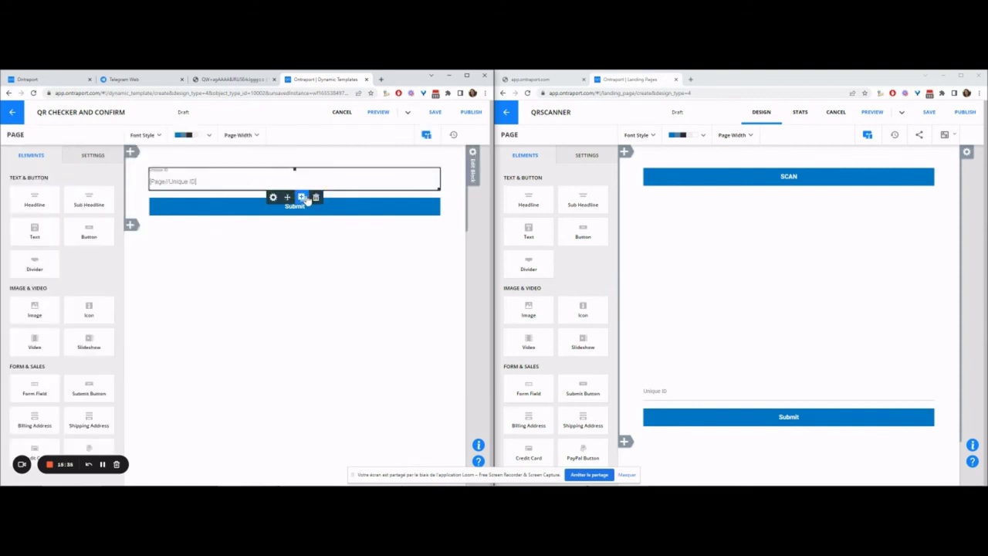
Step: Add the Checked Status ticket field and move it above Unique ID
left_click(313, 197)
left_click(302, 261)
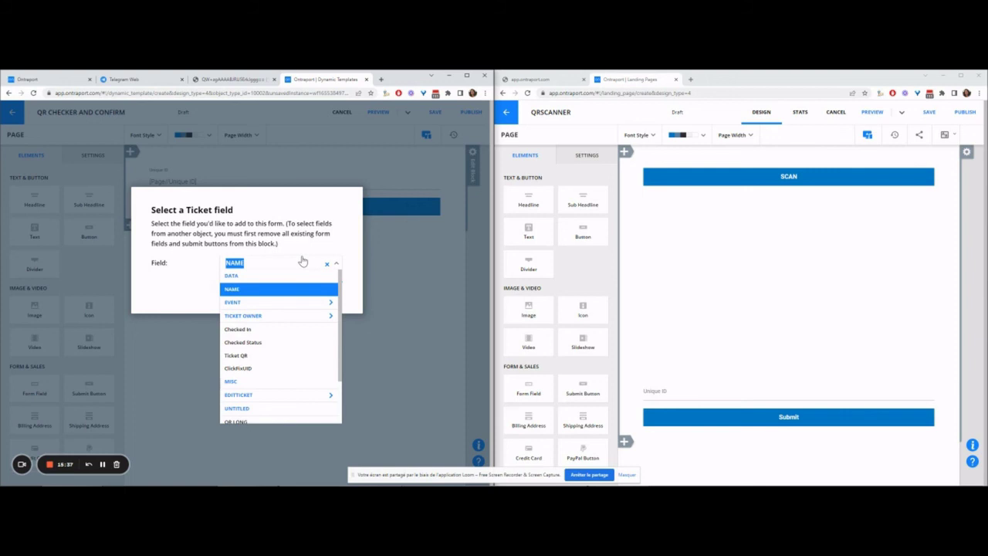
type("statu")
left_click(244, 288)
left_click(330, 283)
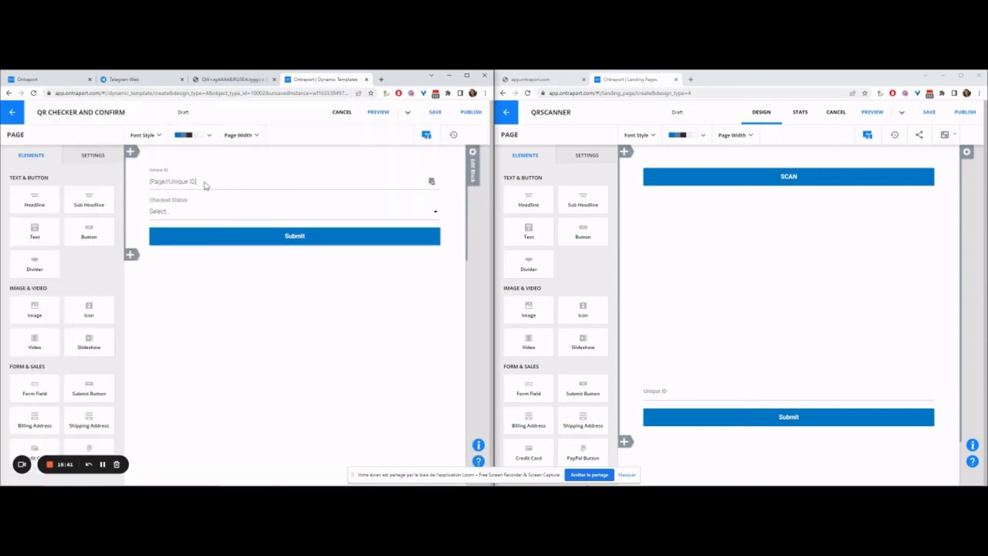
left_click_drag(203, 212, 216, 165)
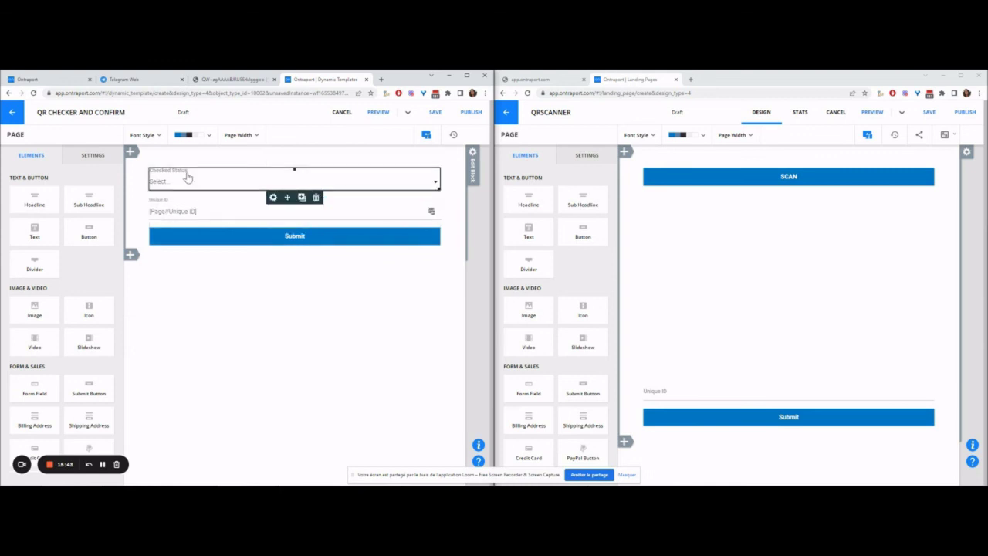
Step: Add a sub-headline showing the Page//Checked Status merge field and save the template
left_click_drag(89, 199, 266, 164)
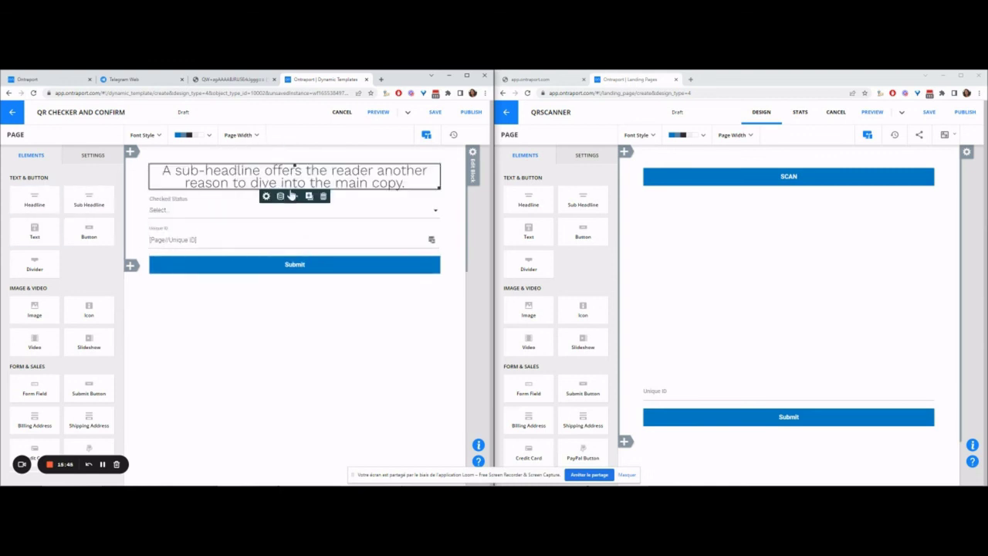
double_click(284, 177)
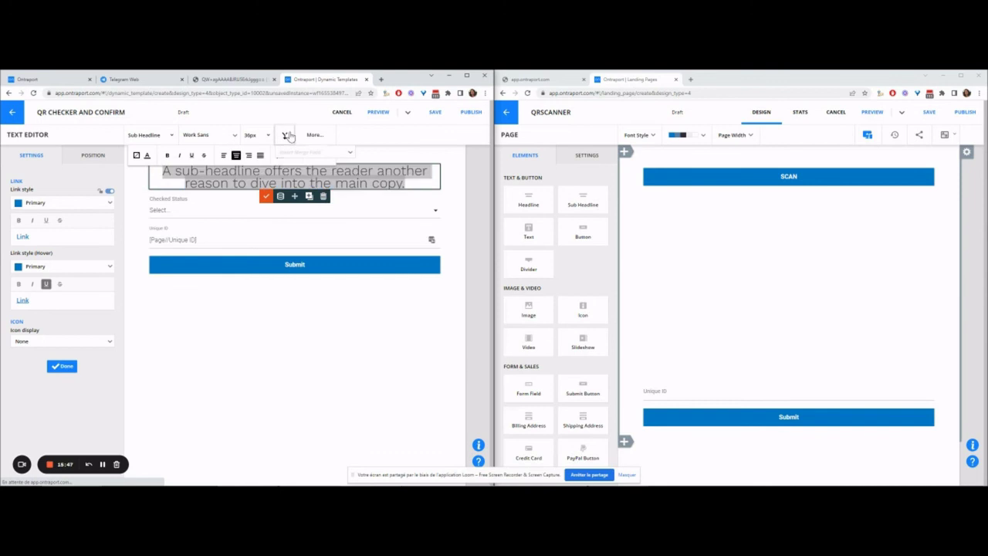
left_click(286, 135)
left_click(316, 190)
type("status")
key("Return")
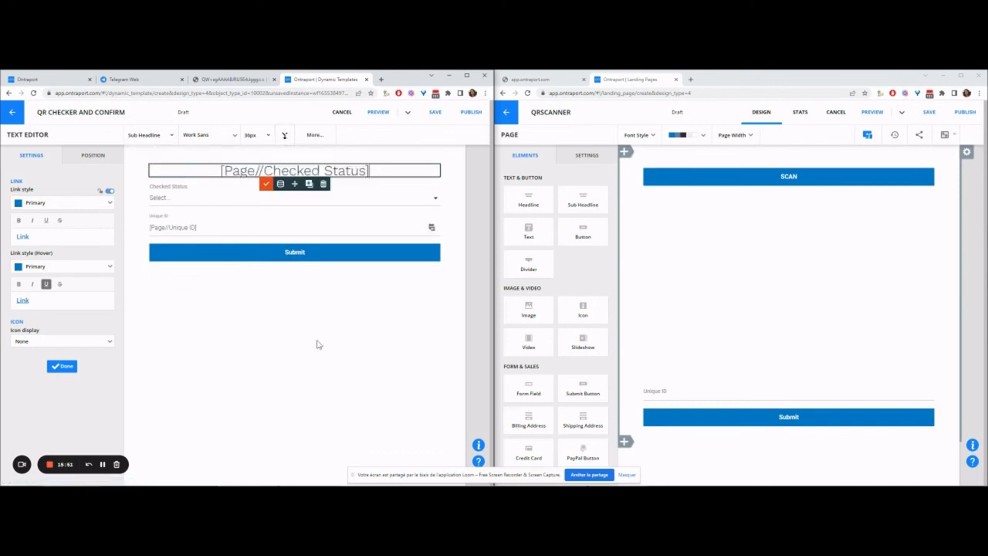
left_click(435, 112)
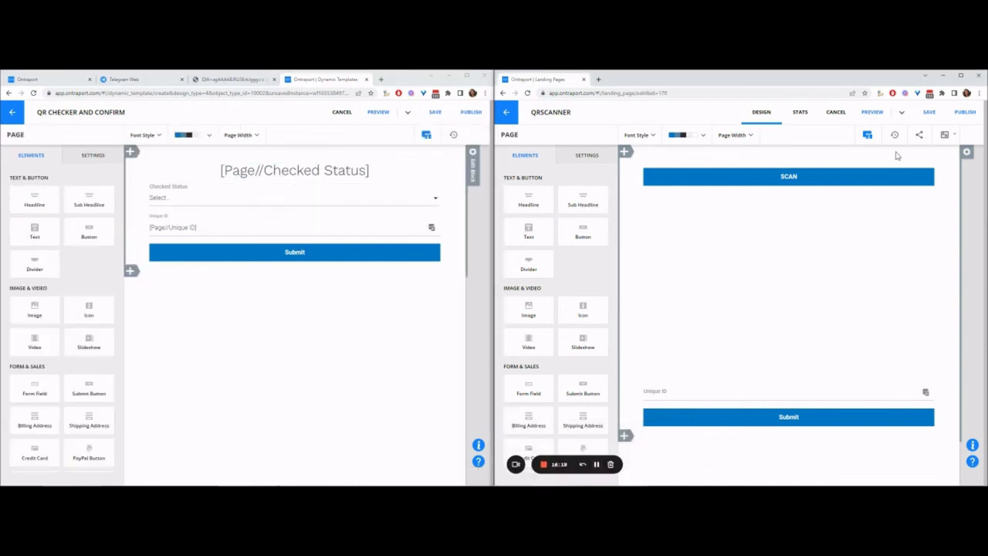
Step: Set the QRSCANNER form to redirect to a pasted Custom URL
left_click(966, 158)
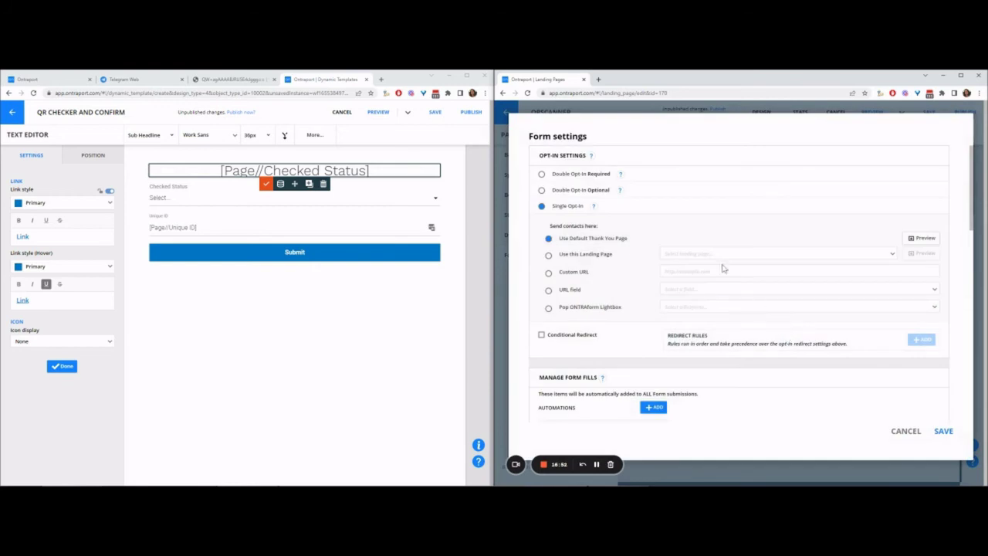
left_click(660, 271)
type("[#EventManagement #Tickets URL]")
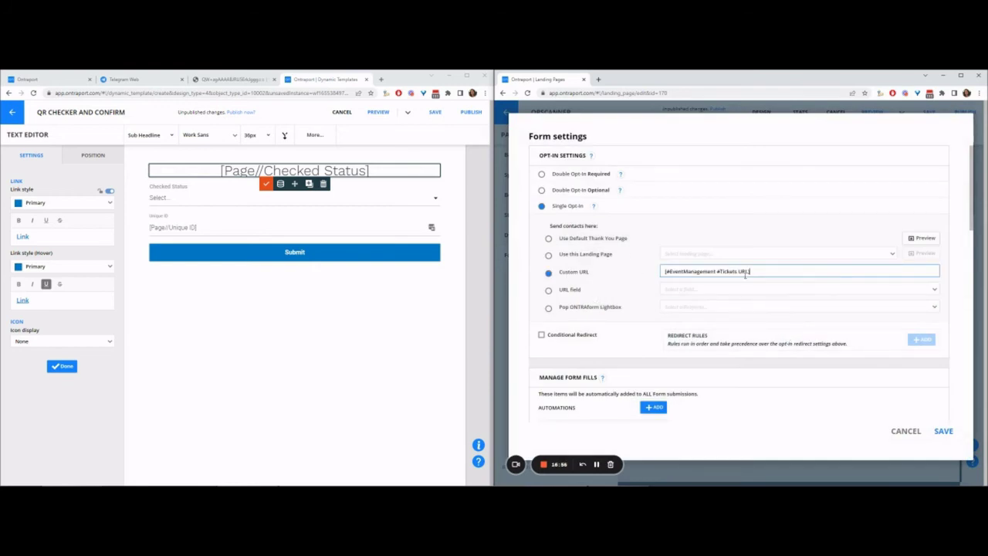
left_click(940, 433)
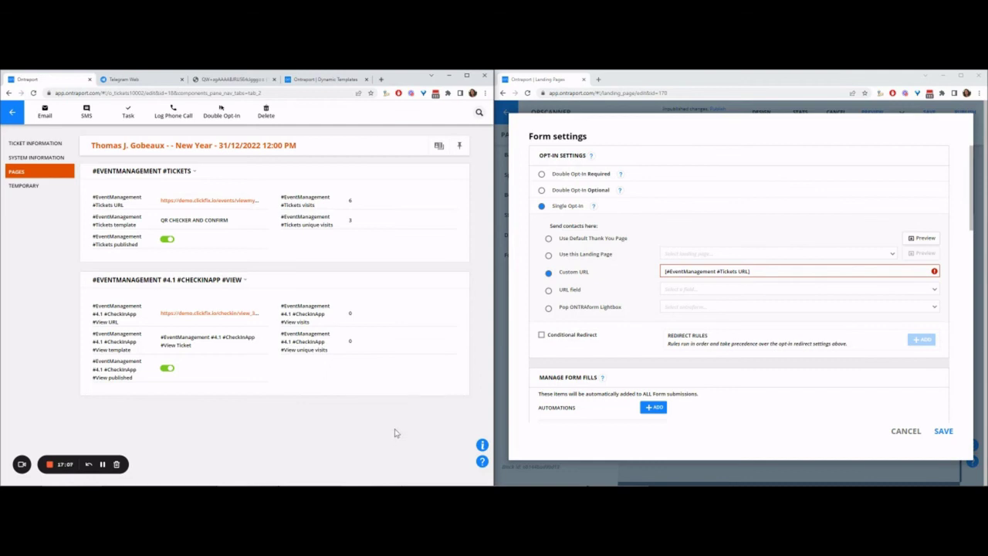
left_click(825, 273)
key("ctrl+a")
key("BackSpace")
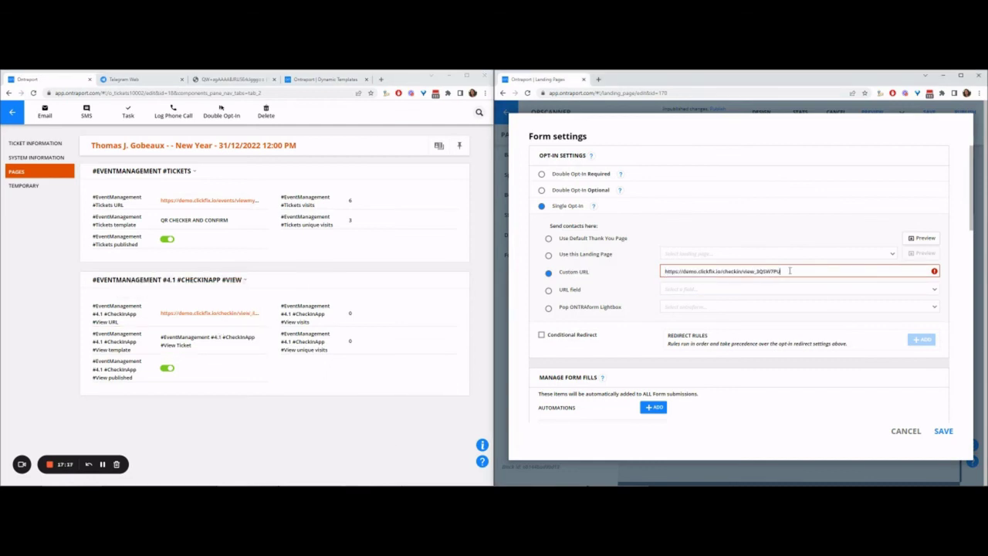
key("shift+Left")
key("shift+Left")
key("shift+Left")
key("shift+Left")
key("shift+Left")
key("shift+Left")
type("[Unique ID")
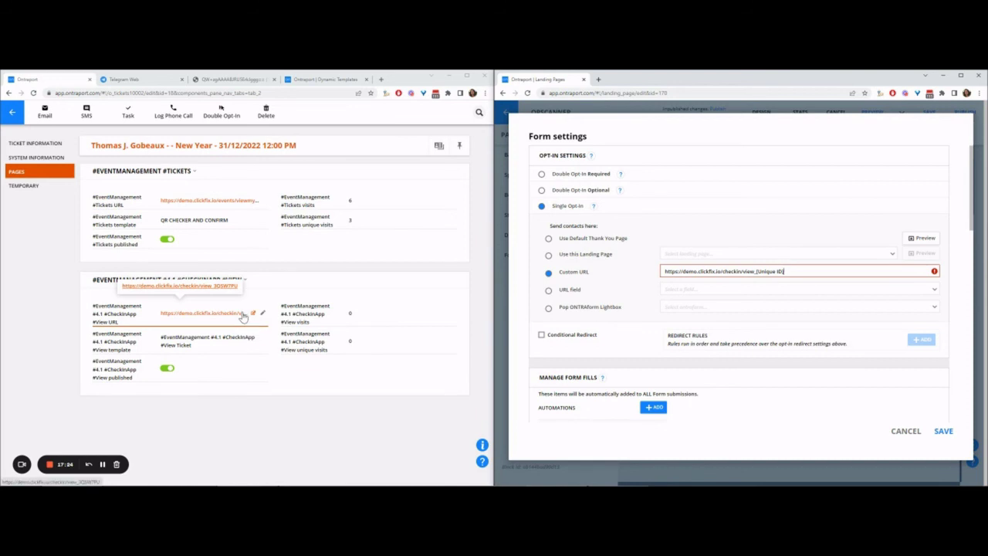
left_click(702, 289)
left_click(575, 272)
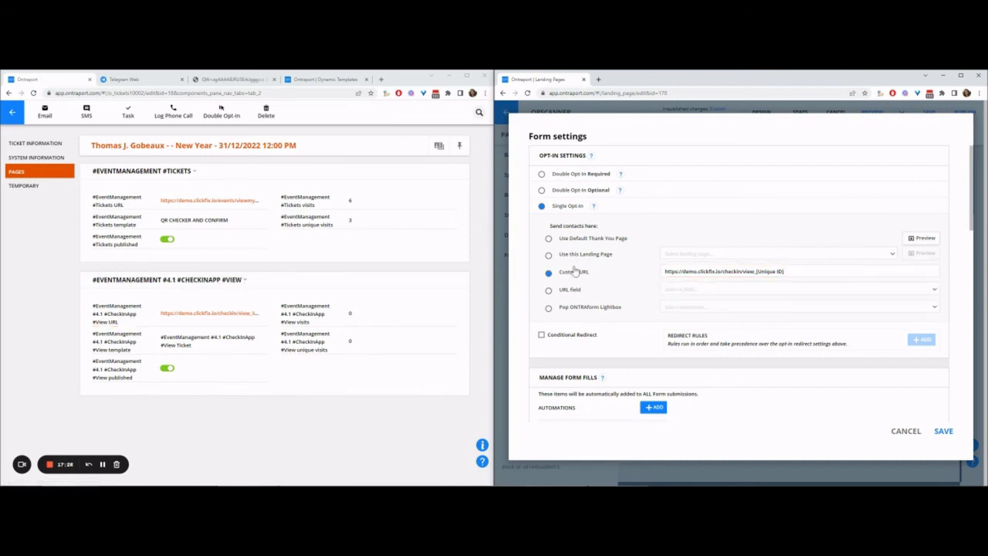
left_click(710, 299)
left_click(948, 434)
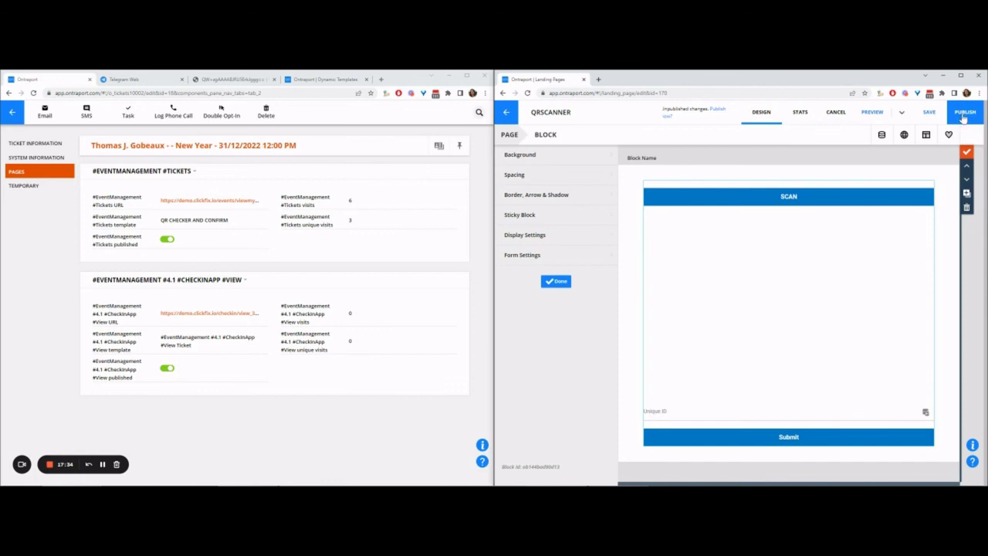
Step: Publish the QRSCANNER page and copy its page link
left_click(965, 113)
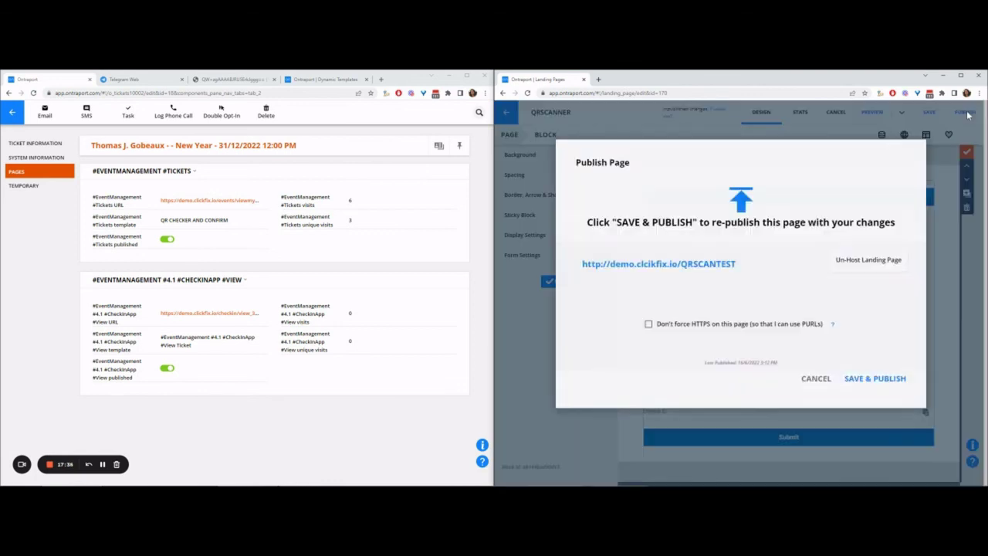
left_click(321, 80)
right_click(661, 261)
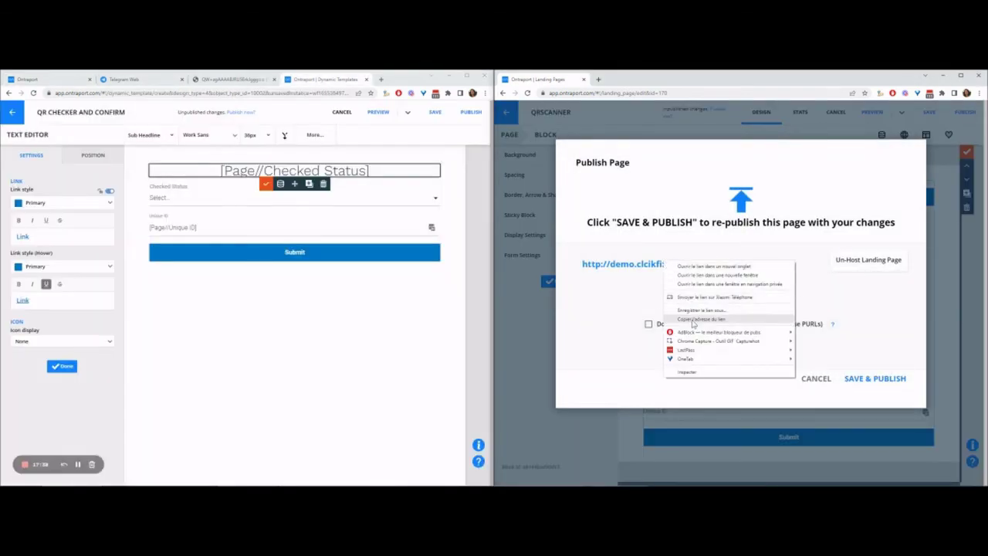
left_click(726, 321)
Step: Set the template form's Custom URL redirect to the https QRSCANTEST address and save
left_click(466, 169)
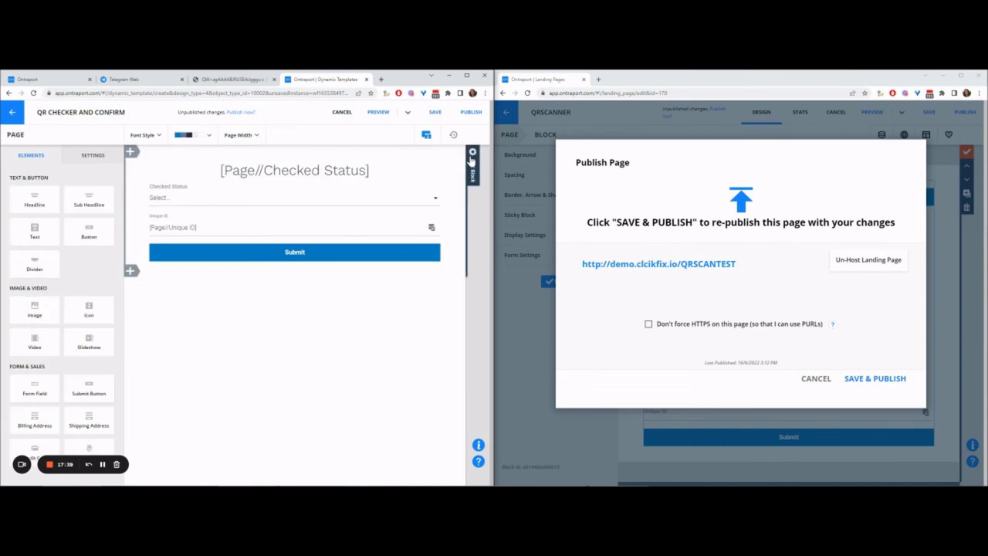
left_click(463, 232)
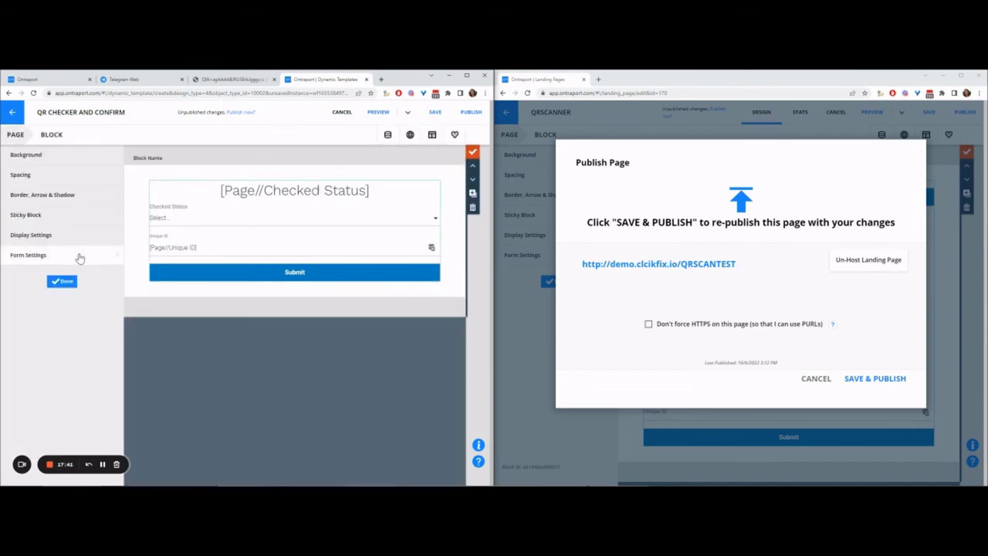
left_click(80, 258)
left_click(205, 271)
type("http://demo.clcikfix.io/QRSCANTEST")
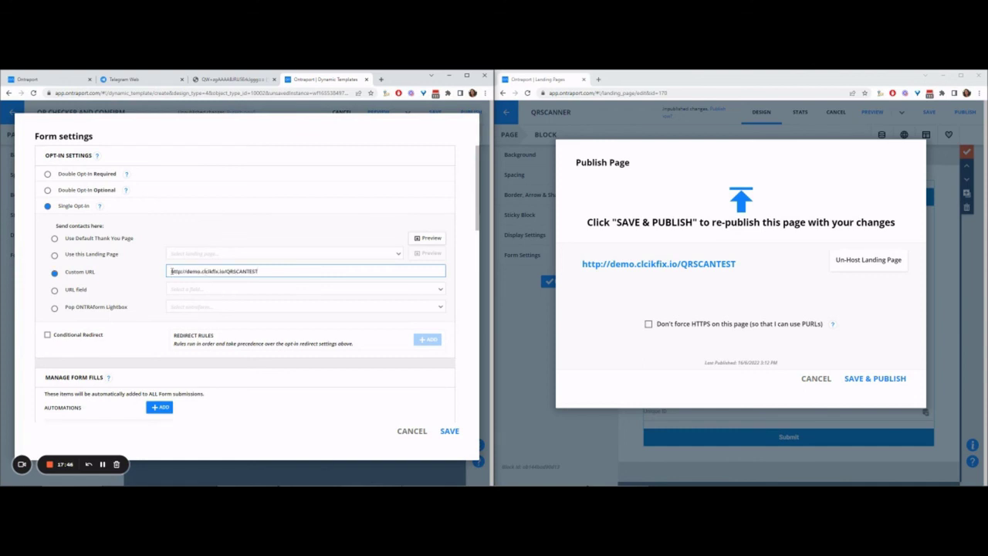
left_click(180, 271)
type("s")
left_click(450, 431)
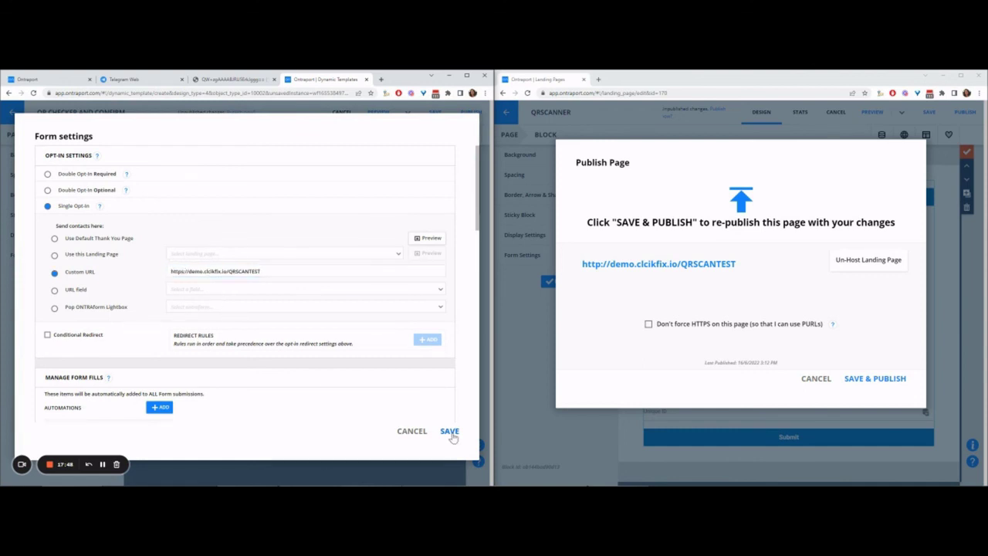
Step: Re-publish the check-in template and save and publish the QRSCANNER page
left_click(63, 282)
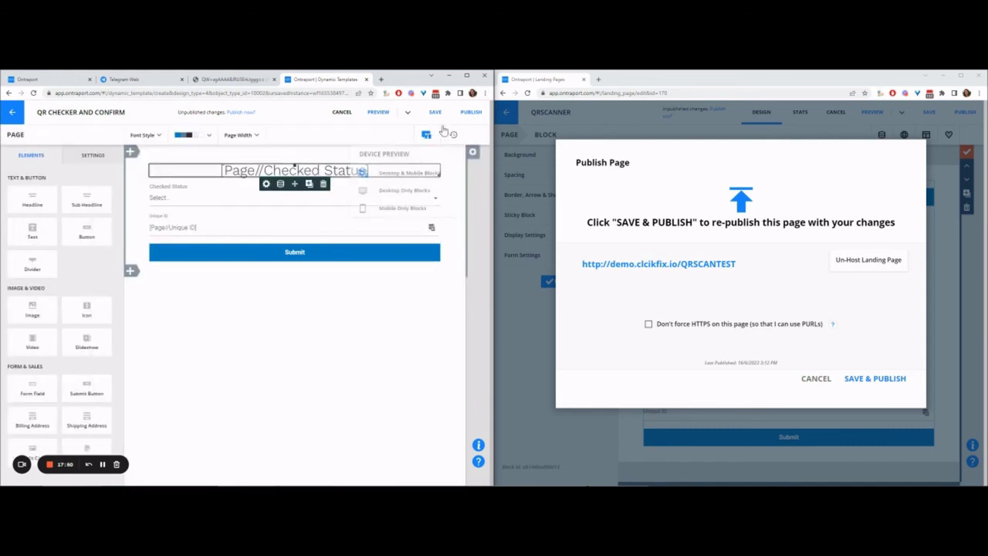
left_click(471, 112)
left_click(874, 378)
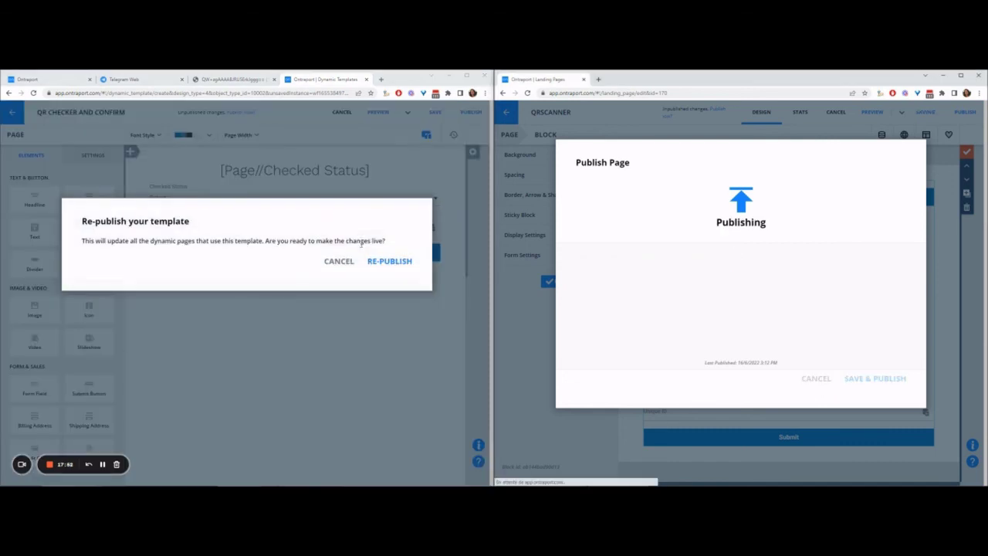
left_click(409, 270)
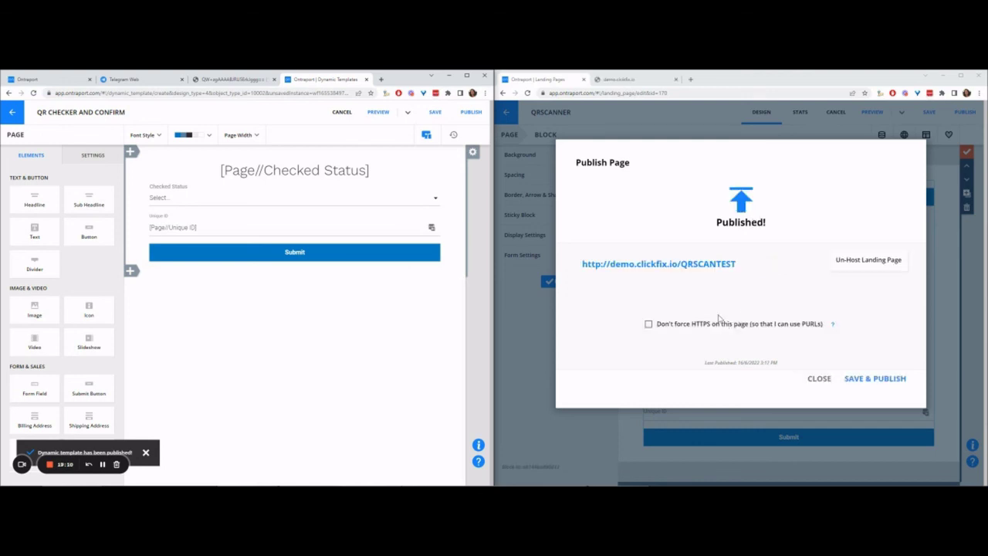
Step: Open the live QRSCANTEST page next to the ticket's QR code image
left_click(679, 266)
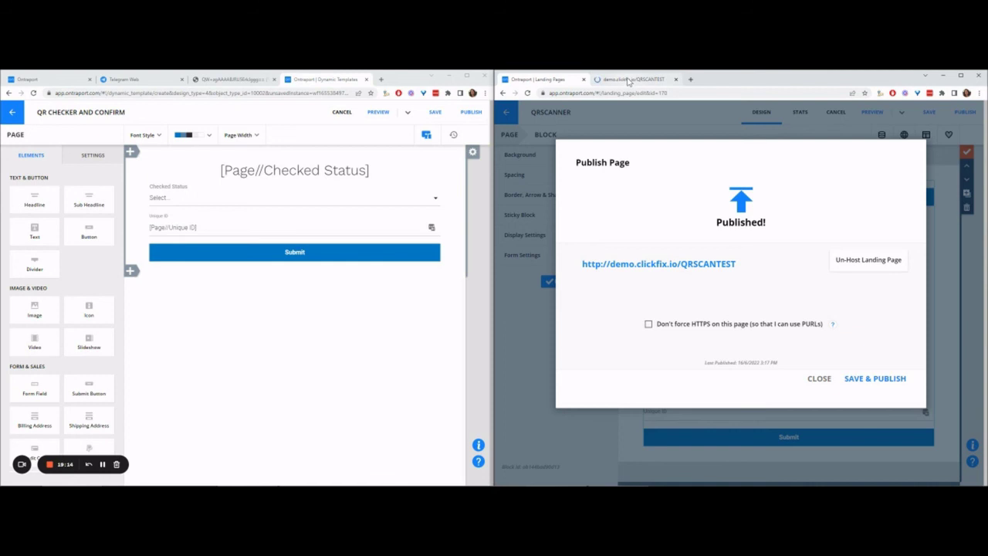
left_click(206, 80)
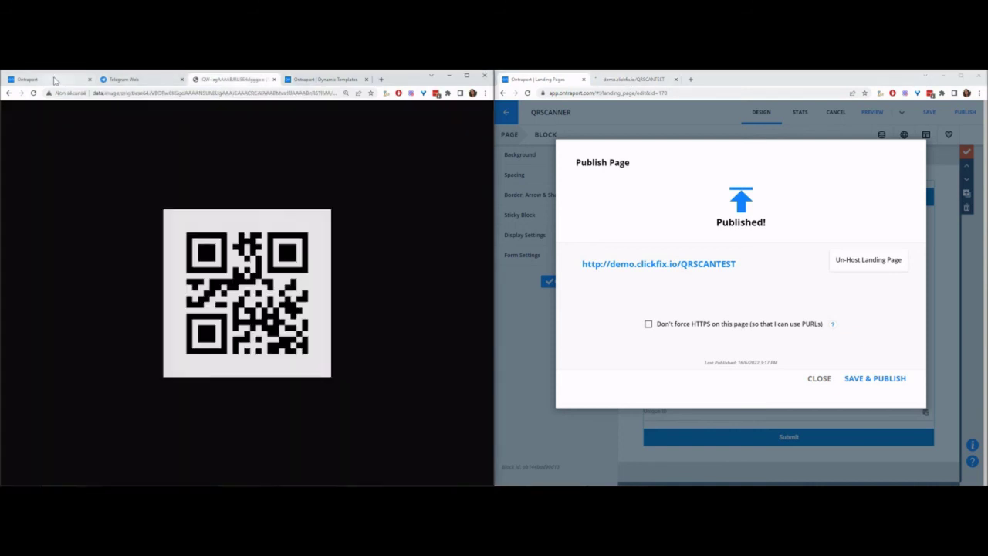
left_click_drag(54, 80, 131, 81)
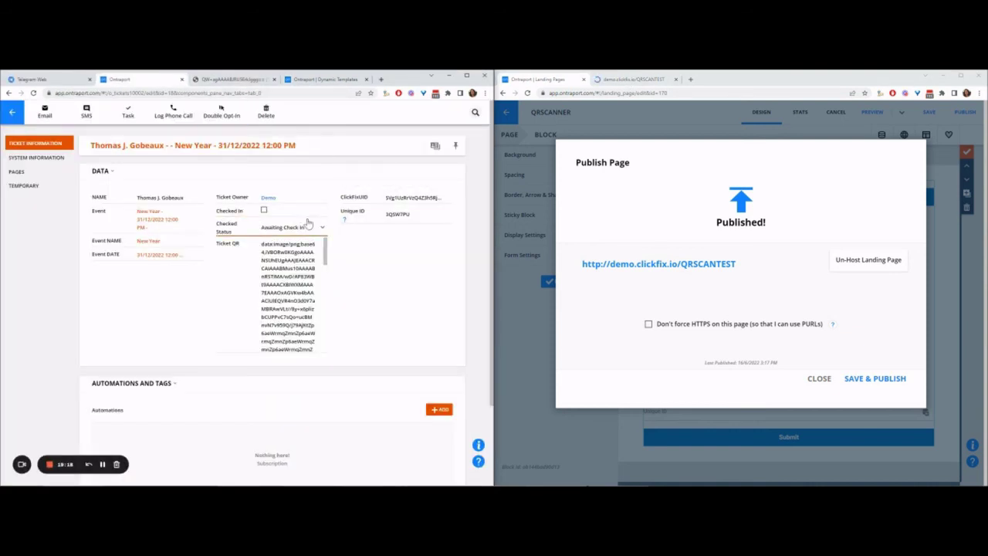
left_click(230, 80)
left_click(633, 80)
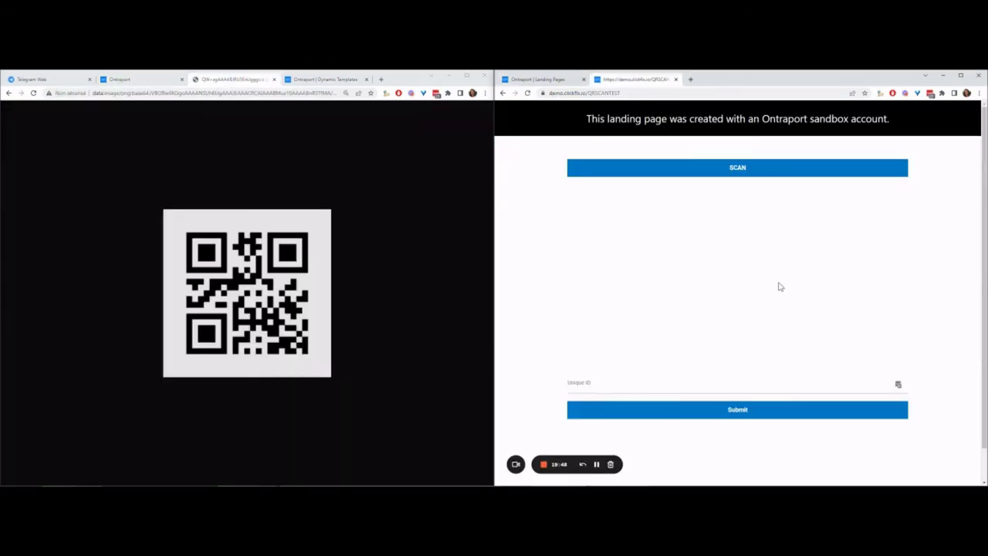
Step: Scan the ticket's QR code from the live scanner page
left_click(705, 170)
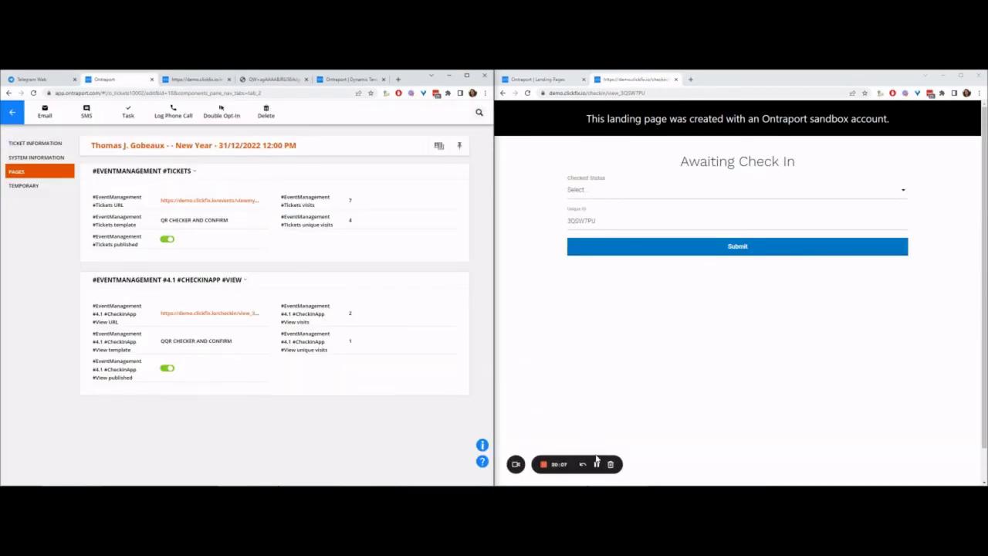
left_click(270, 79)
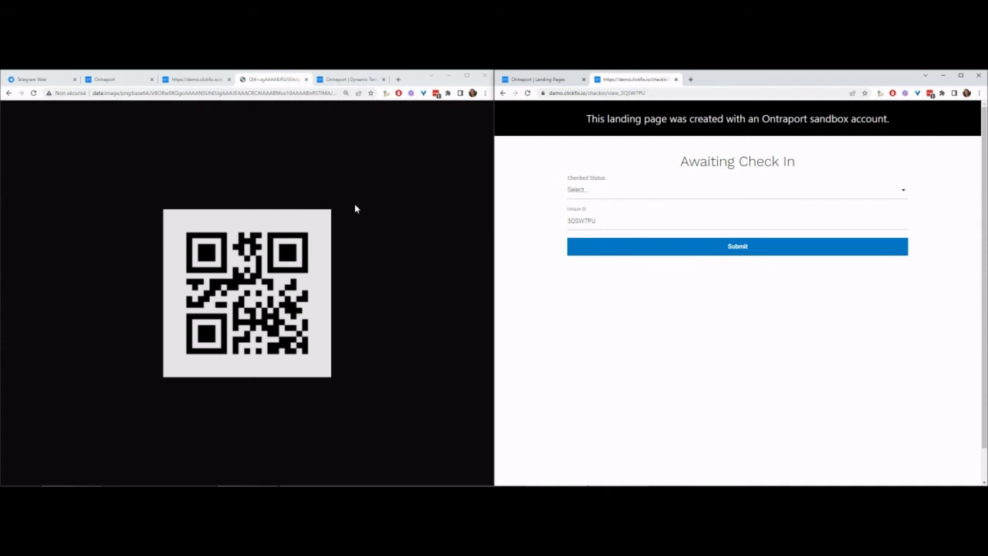
left_click(318, 79)
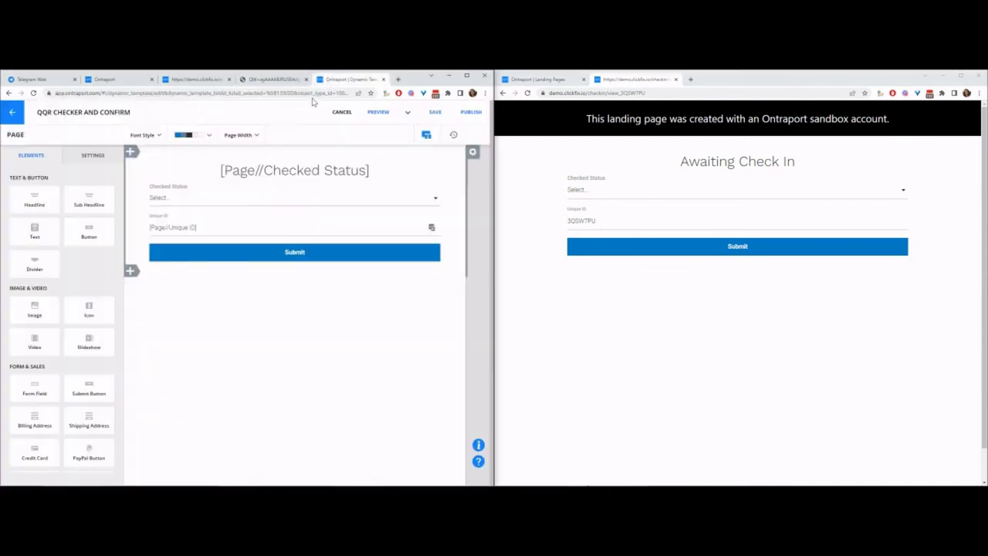
Step: Set Checked Status to Checked In on the check-in page and submit
left_click(674, 170)
left_click(589, 221)
left_click(600, 192)
left_click(607, 211)
left_click(669, 247)
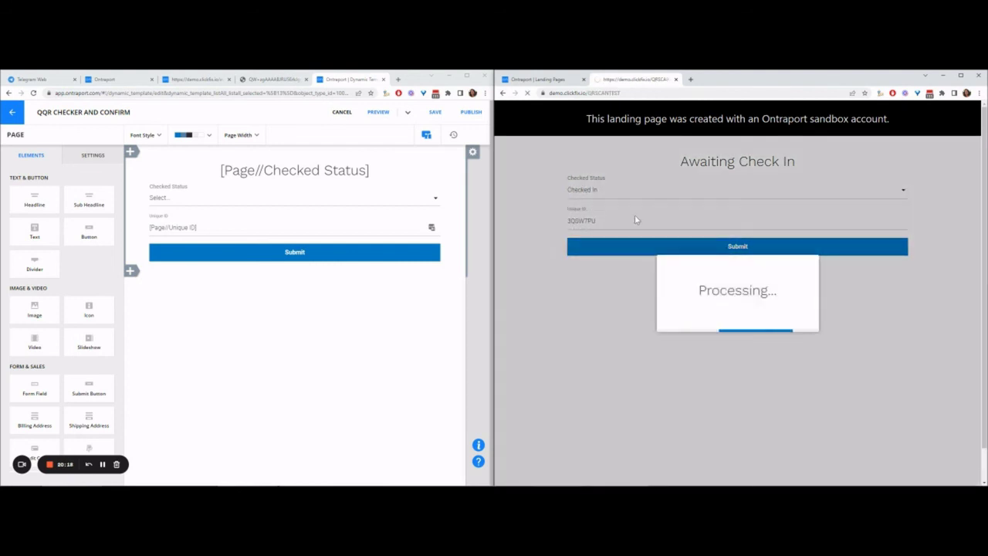
left_click(271, 80)
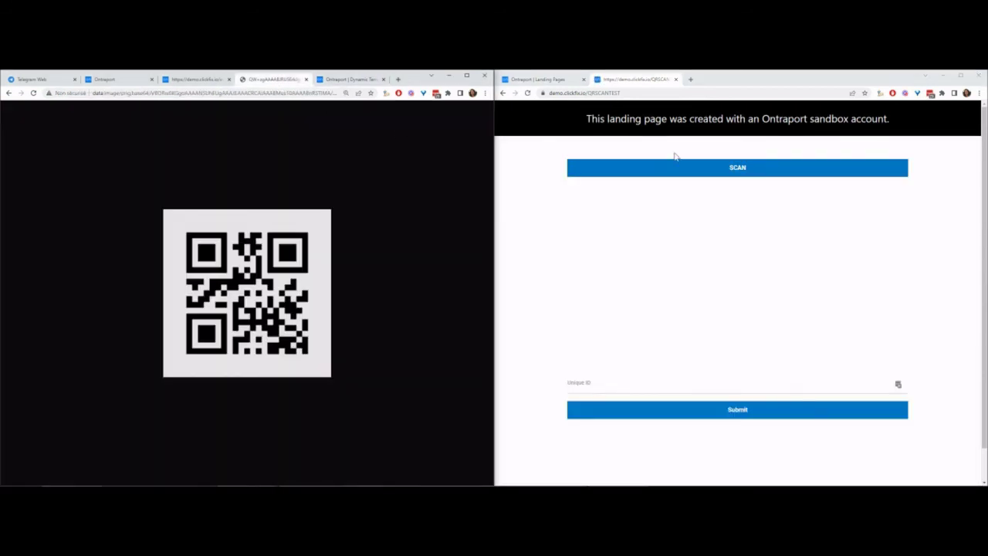
left_click(690, 165)
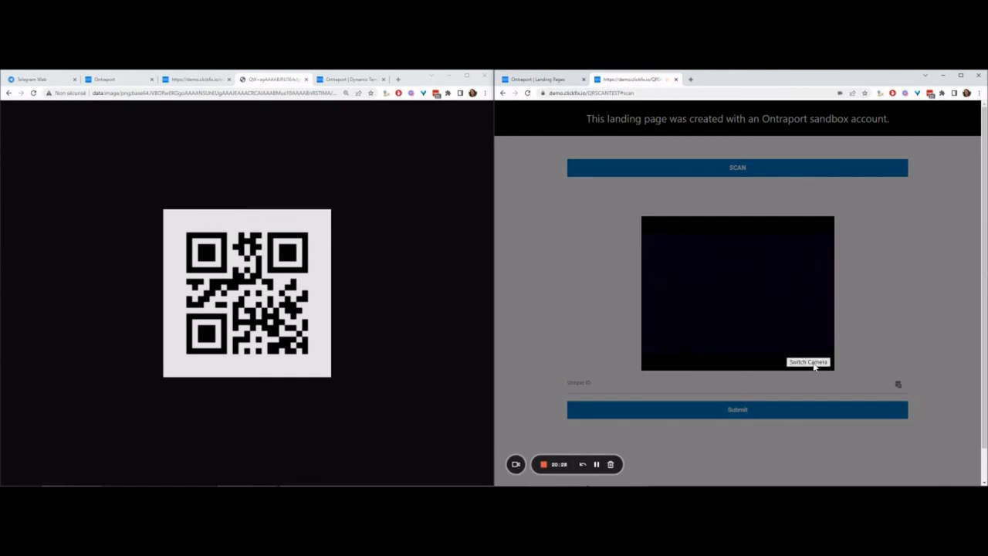
left_click(808, 362)
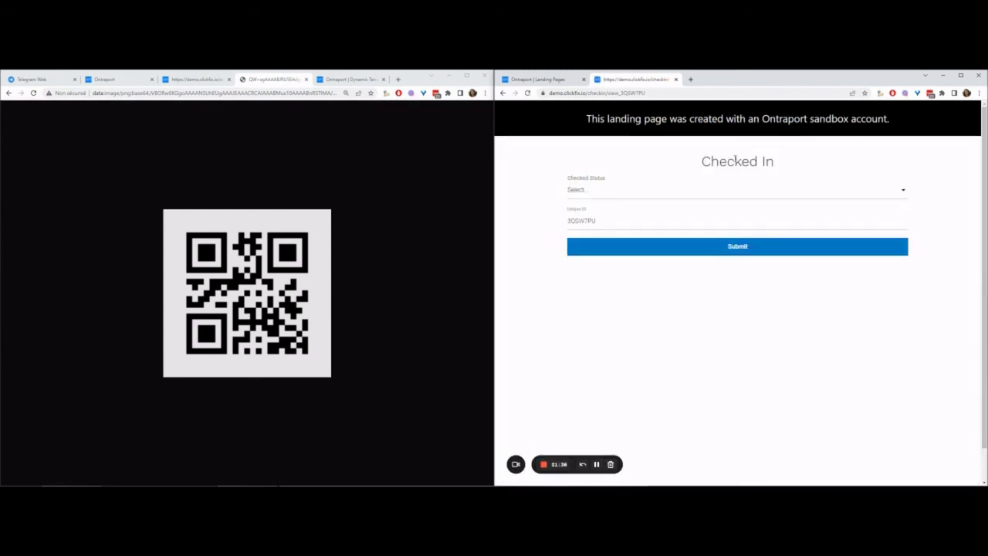
left_click_drag(735, 161, 782, 167)
left_click(727, 158)
left_click(596, 463)
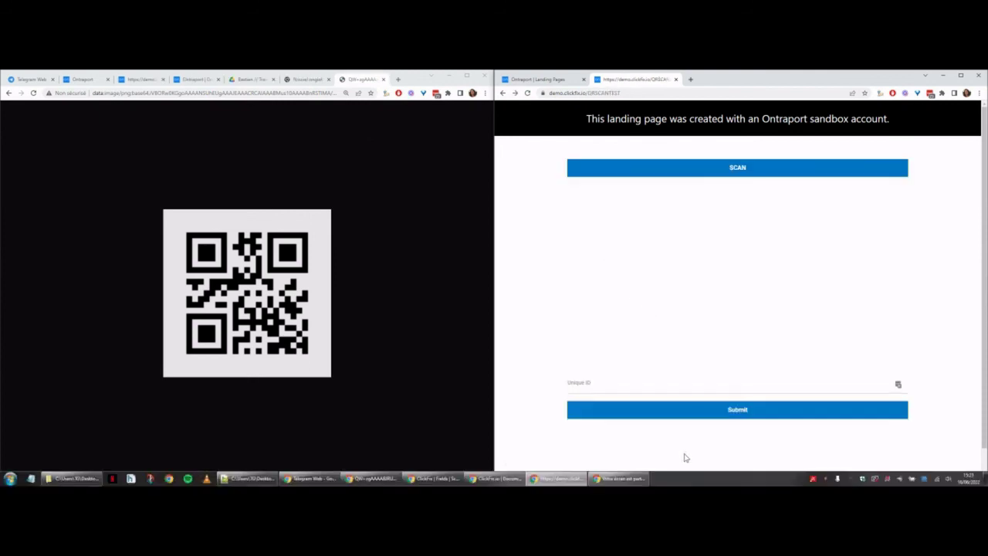